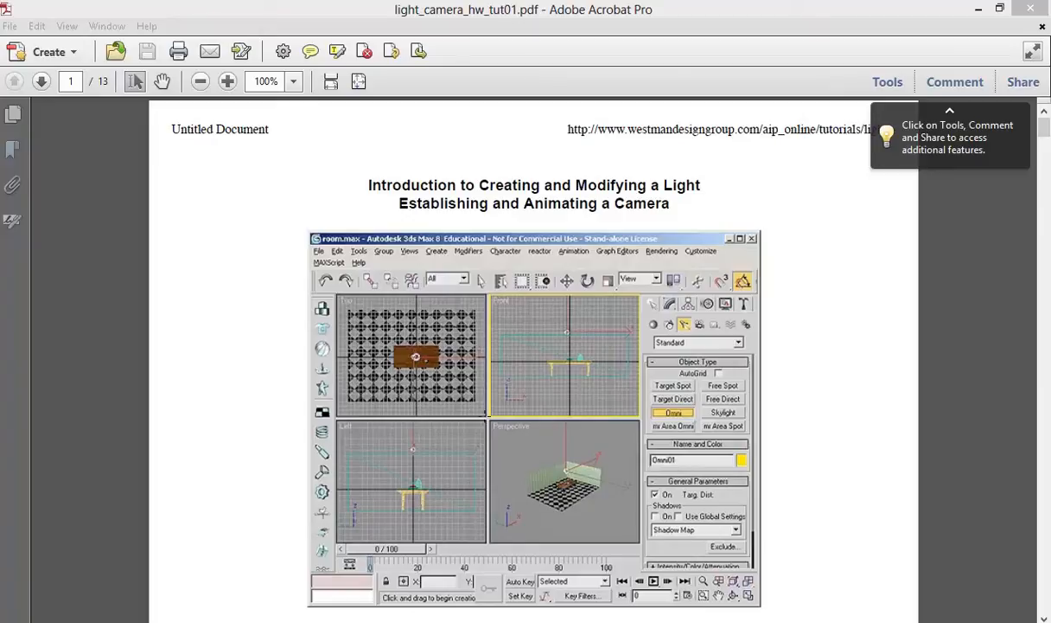
# Skim the light and camera tutorial PDF from page 1 through its last page, and return to the beginning.
pyautogui.click(1044, 126)
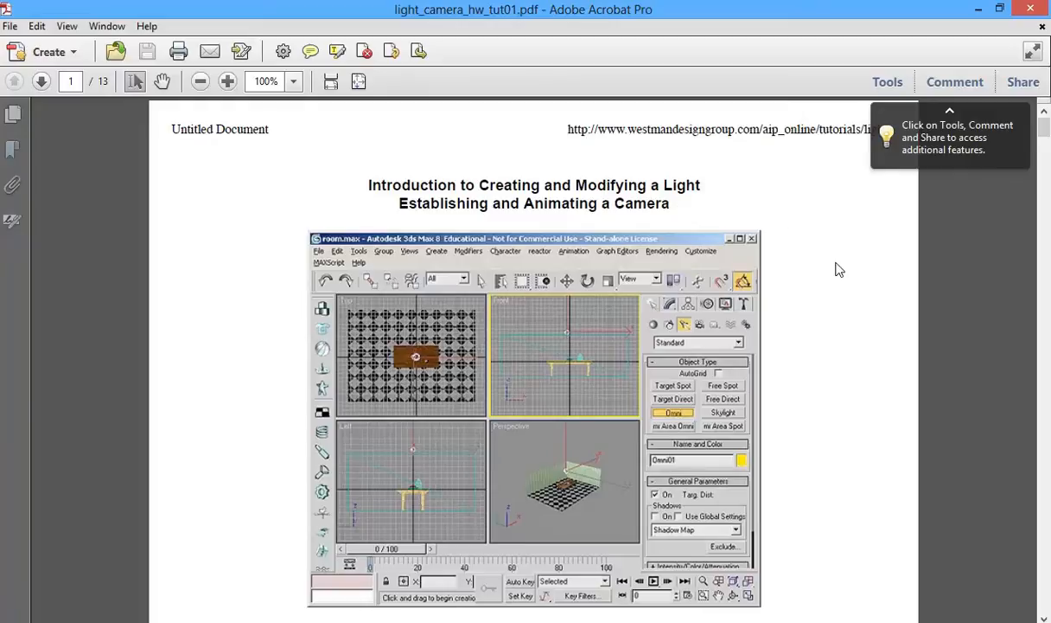
pyautogui.scroll(-1, 847, 311)
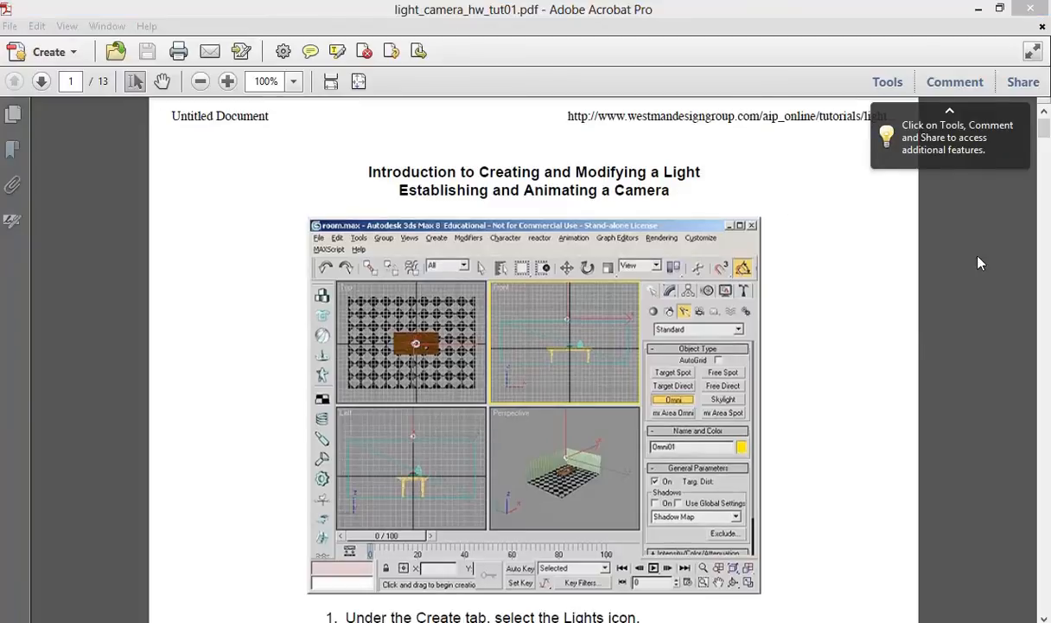
pyautogui.moveTo(1045, 130); pyautogui.dragTo(1046, 141)
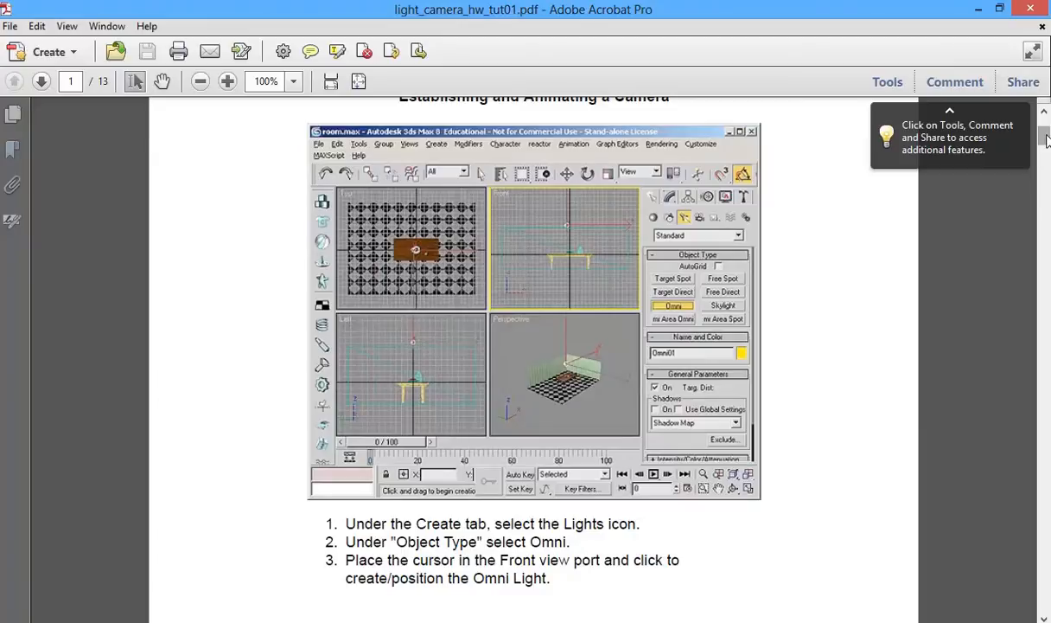
pyautogui.moveTo(1046, 140); pyautogui.dragTo(1045, 612)
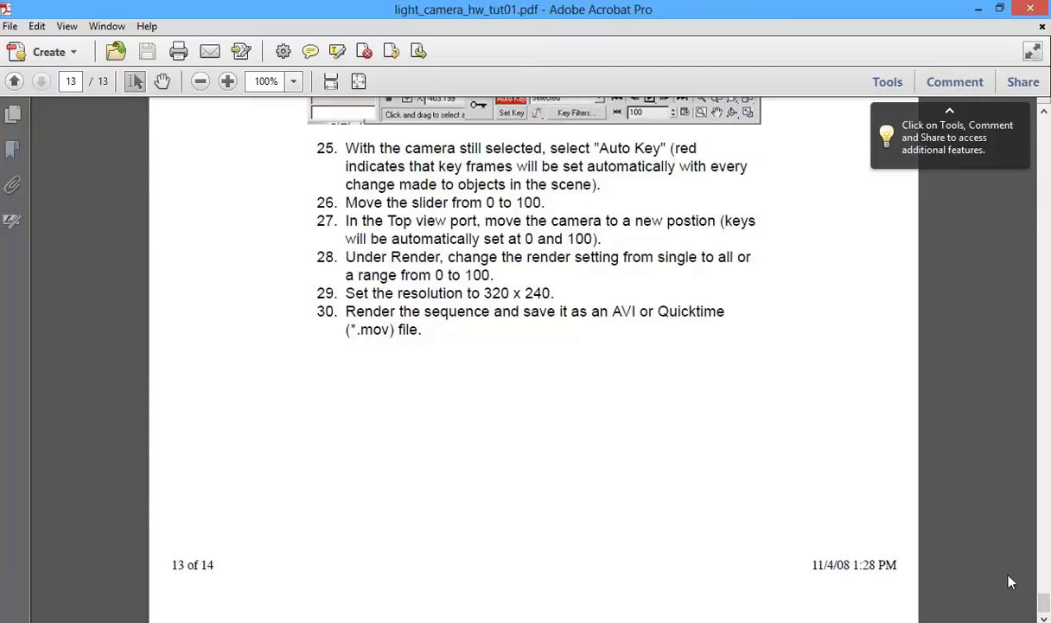
pyautogui.moveTo(1045, 605); pyautogui.dragTo(1045, 126)
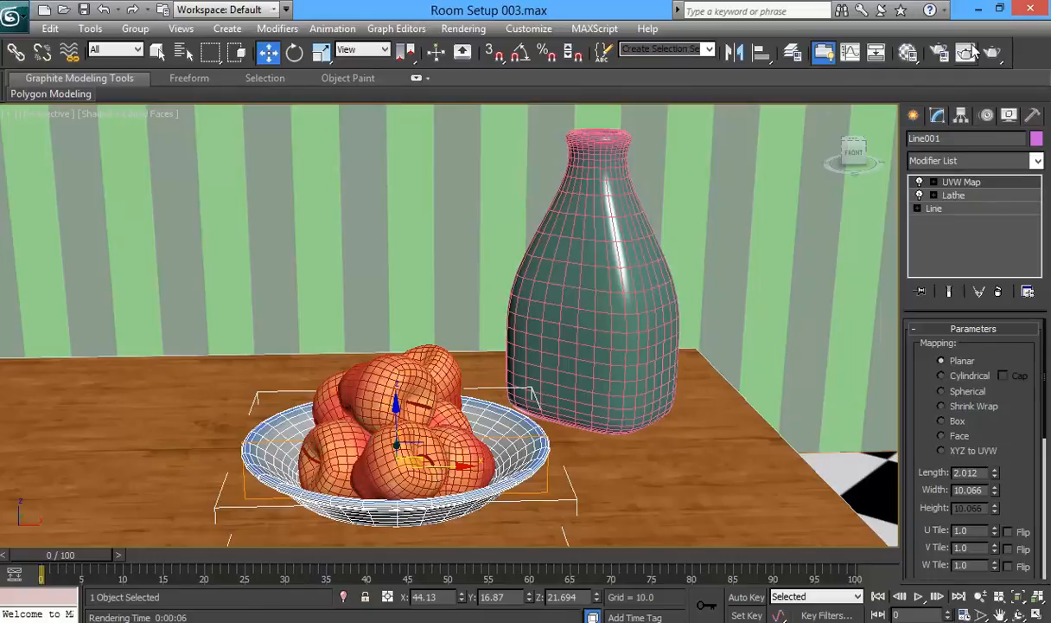
# Return to the light and camera tutorial PDF and read instructions 1 to 5 on the Omni light, safe frame and scene framing.
pyautogui.click(998, 57)
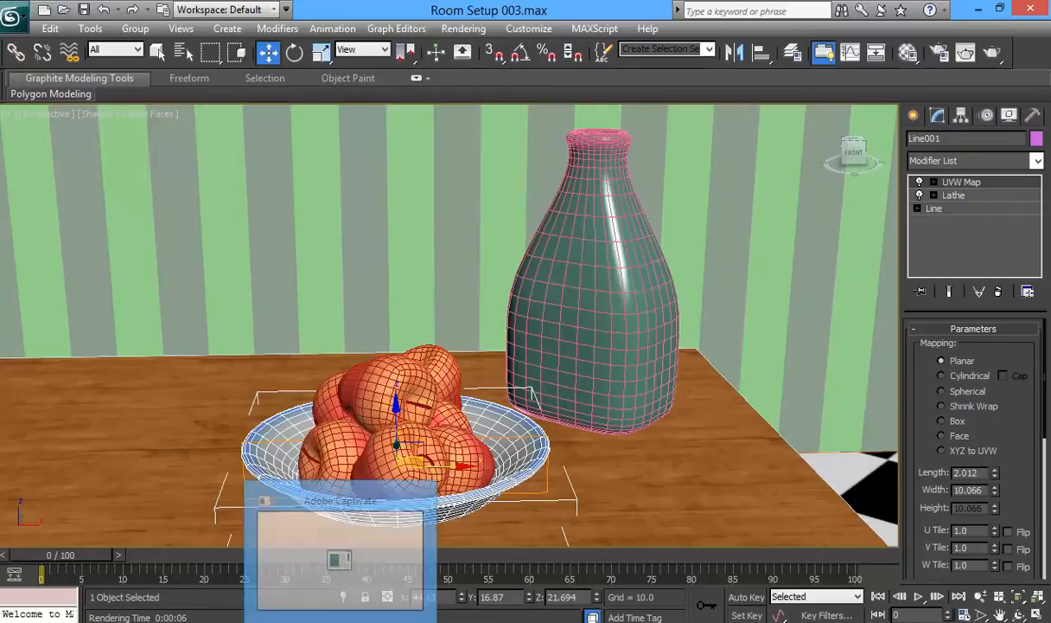
pyautogui.hotkey('alt', 'Tab')
pyautogui.hotkey('alt', 'Tab')
pyautogui.hotkey('alt', 'Tab')
pyautogui.hotkey('alt', 'Tab')
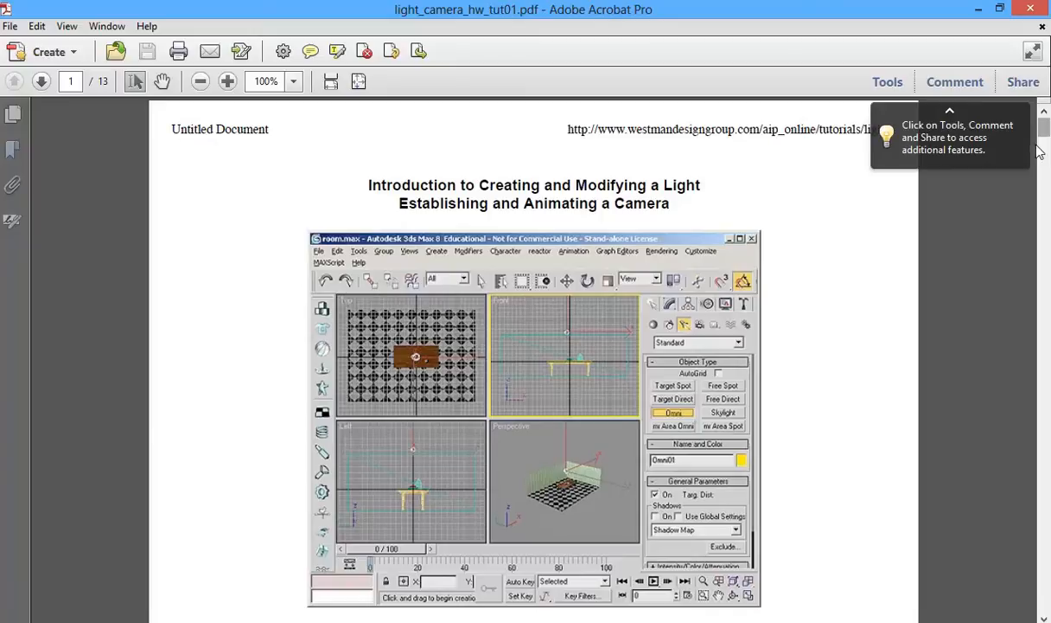
pyautogui.scroll(-2, 963, 326)
pyautogui.scroll(-2, 966, 329)
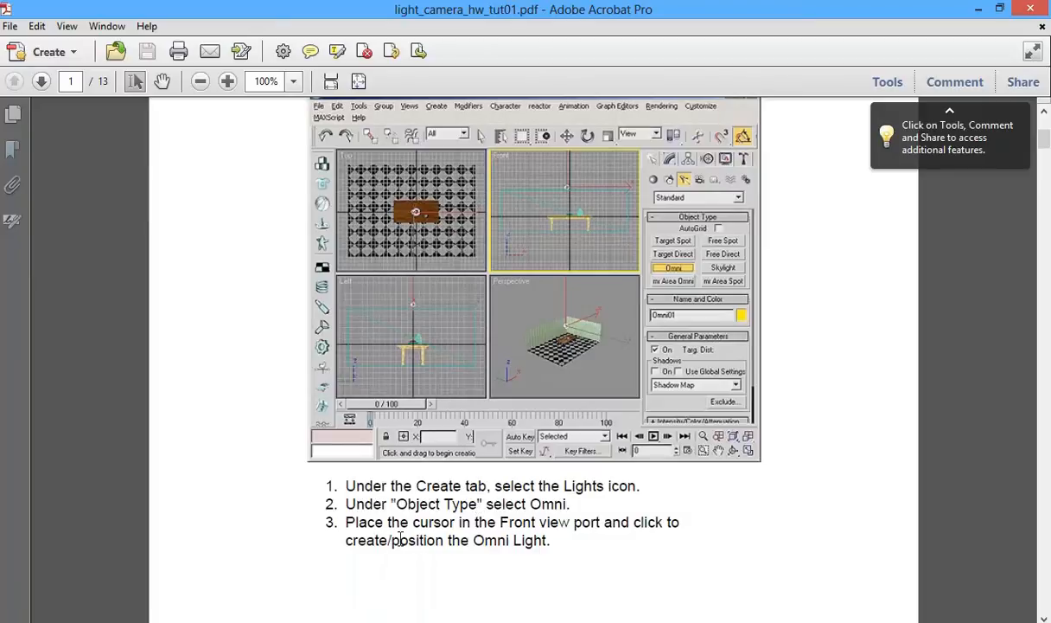
pyautogui.scroll(-3, 532, 545)
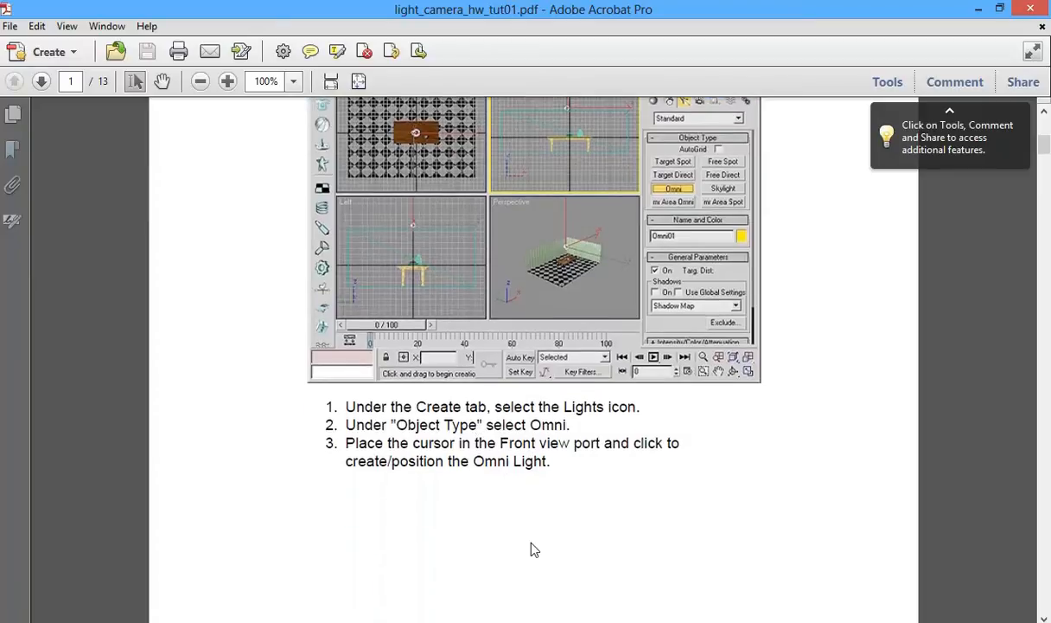
pyautogui.scroll(-15, 532, 546)
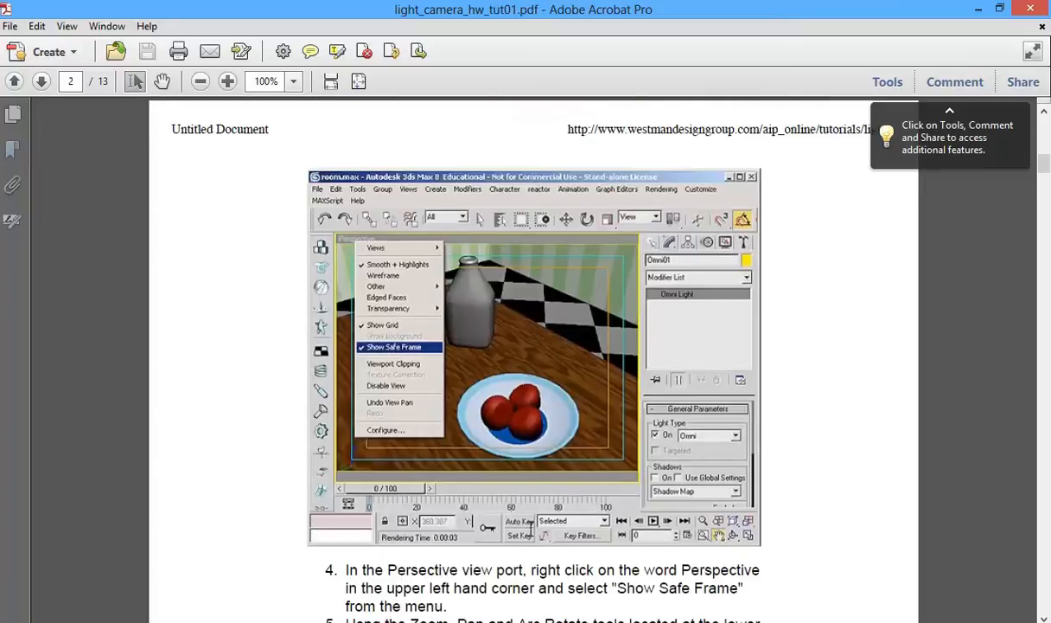
pyautogui.scroll(-3, 532, 346)
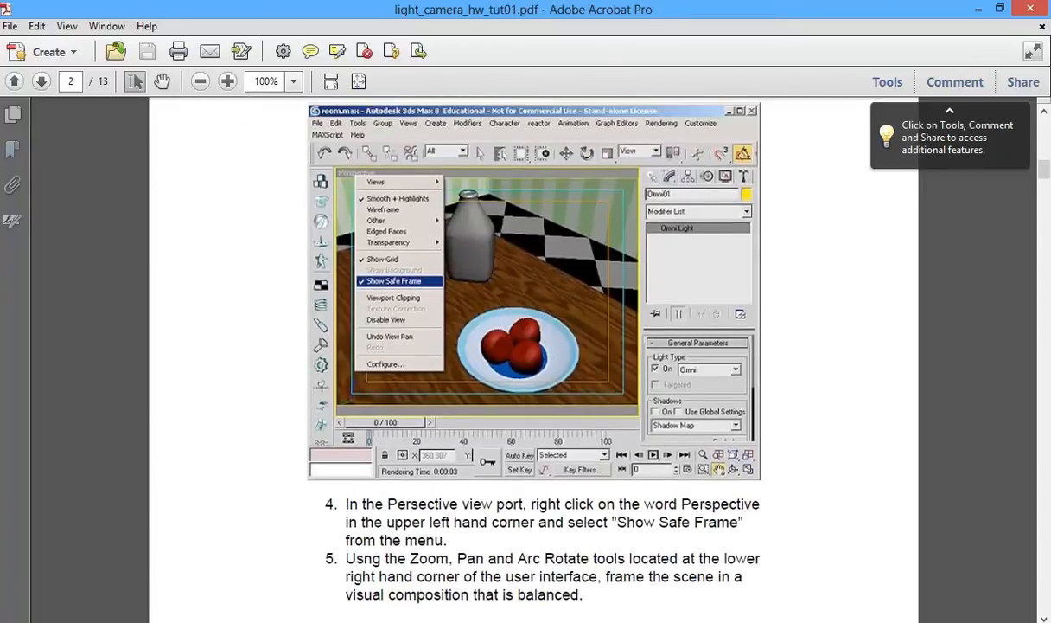
# Switch to the Room Setup 003 scene in 3ds Max and place a standard Omni light above the table in Front view, about X 38, Z 70.
pyautogui.hotkey('alt', 'Tab')
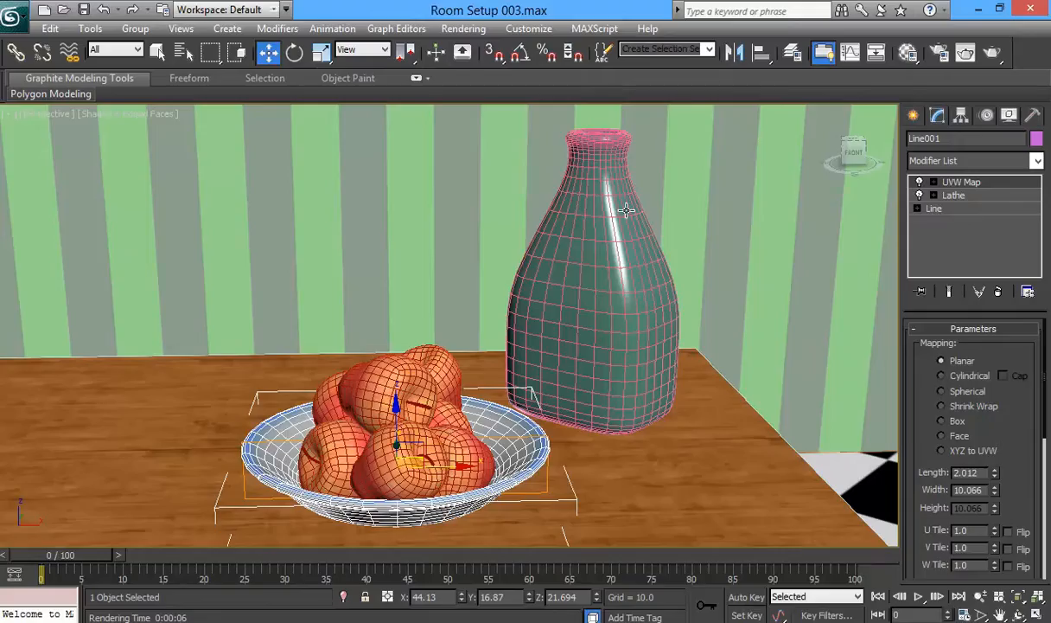
pyautogui.click(917, 115)
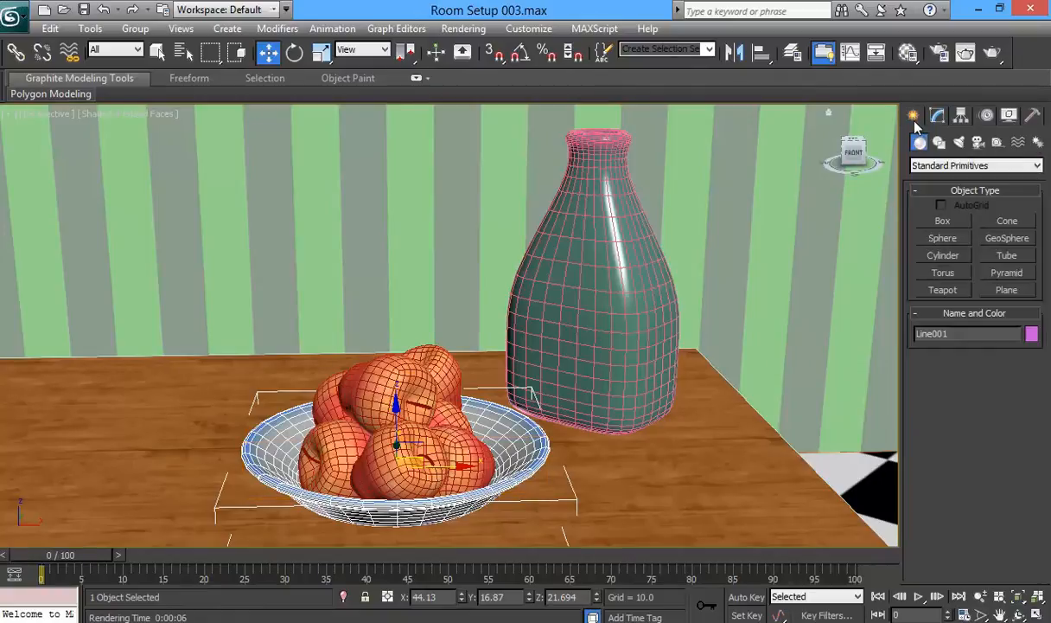
pyautogui.click(960, 143)
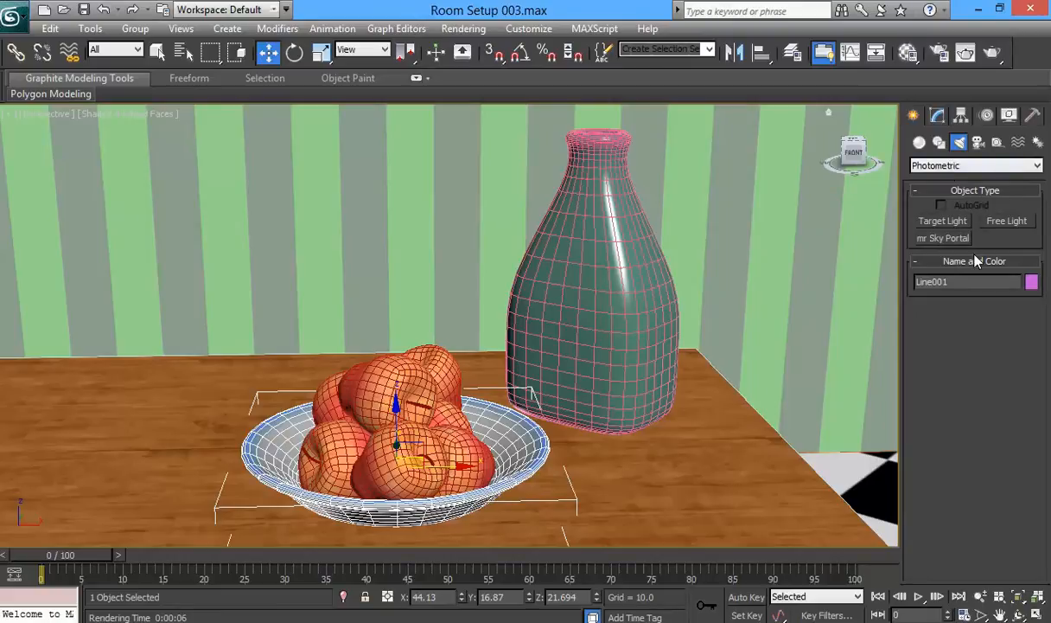
pyautogui.click(972, 166)
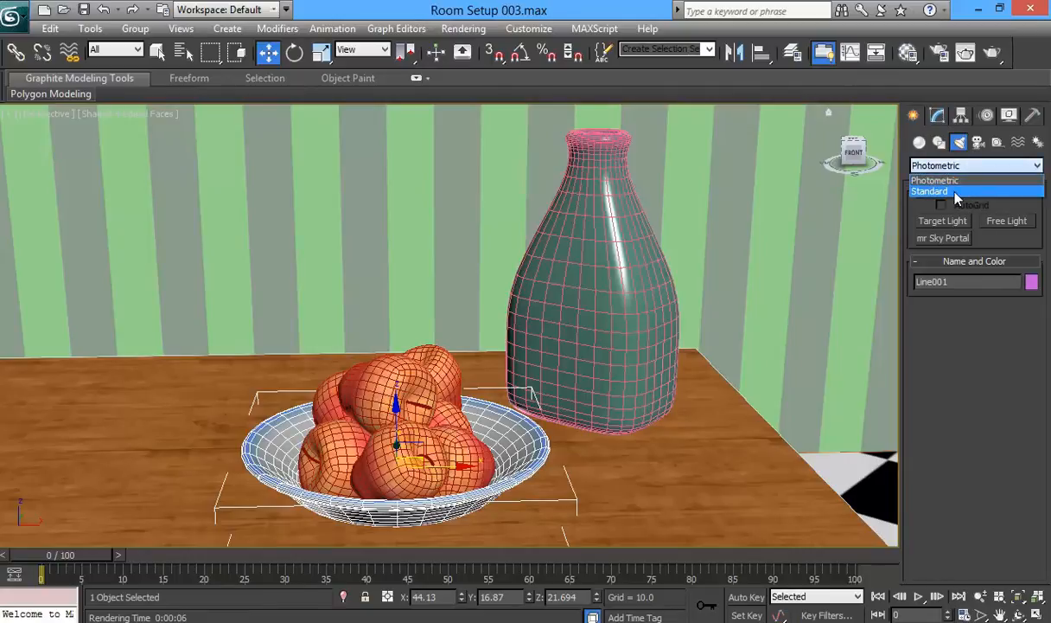
pyautogui.click(955, 191)
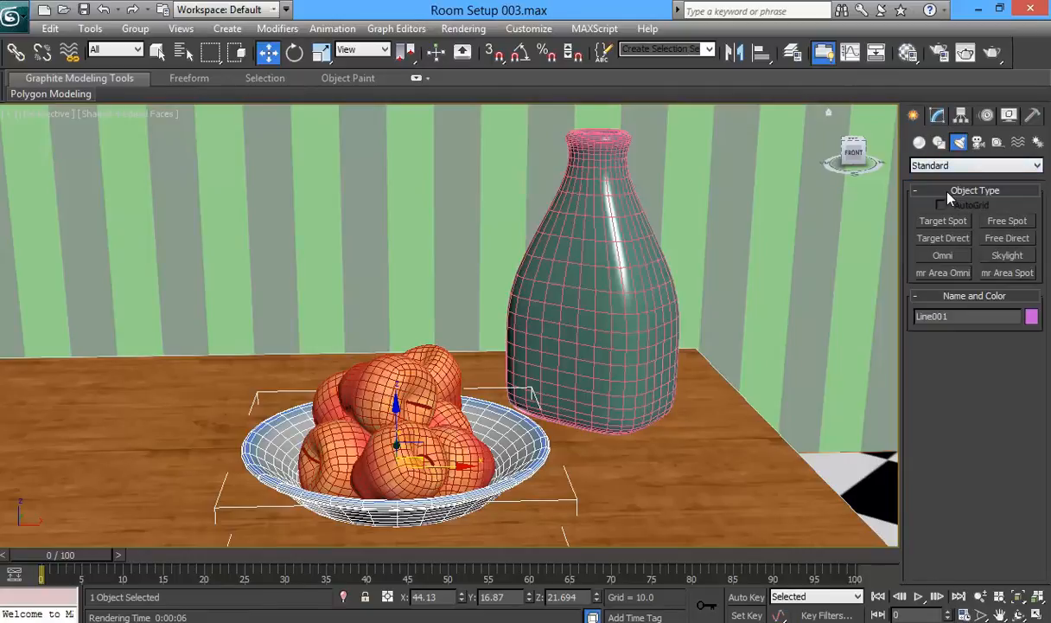
pyautogui.click(942, 256)
pyautogui.scroll(5, 596, 294)
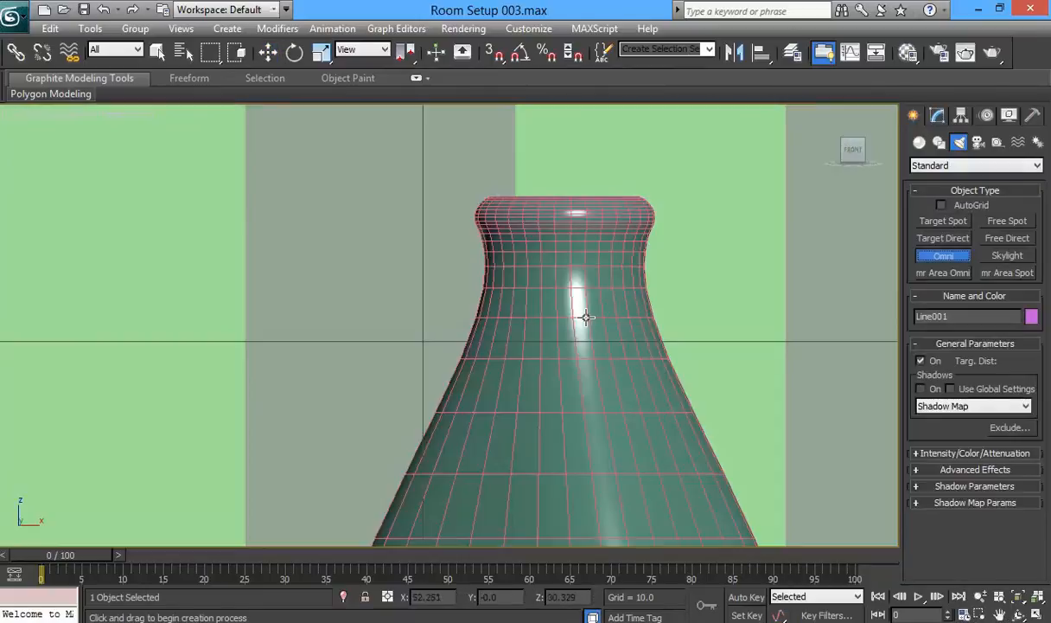
pyautogui.scroll(-10, 586, 318)
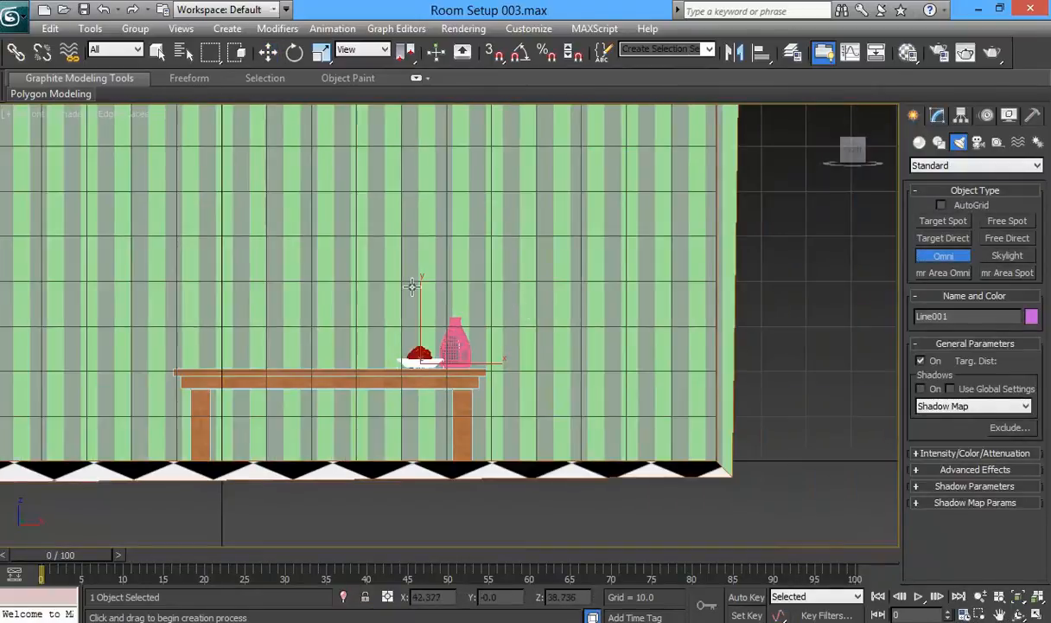
pyautogui.scroll(-3, 412, 286)
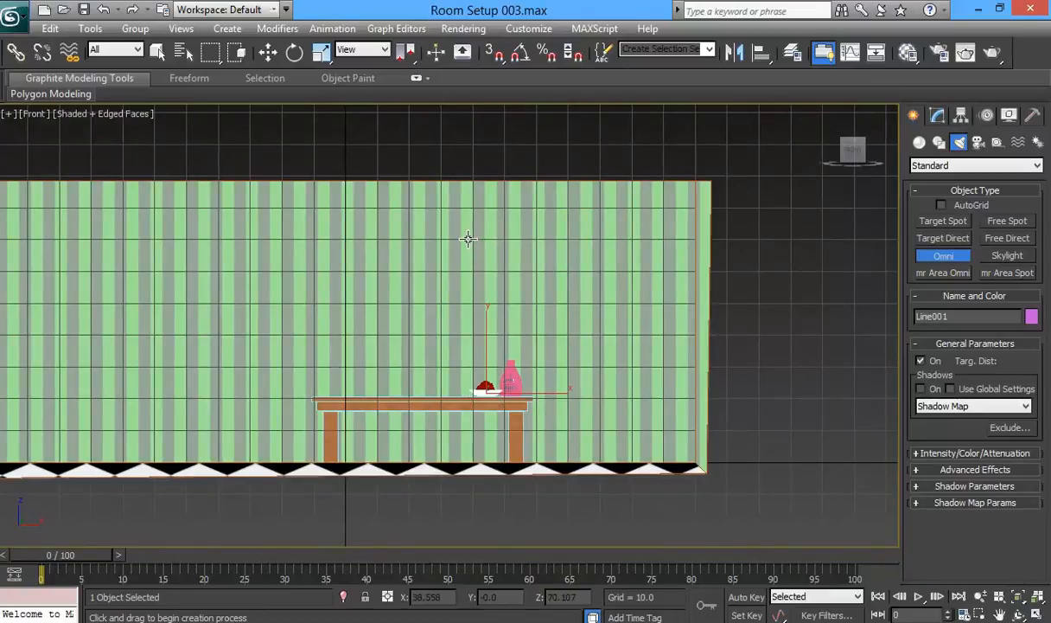
pyautogui.click(467, 239)
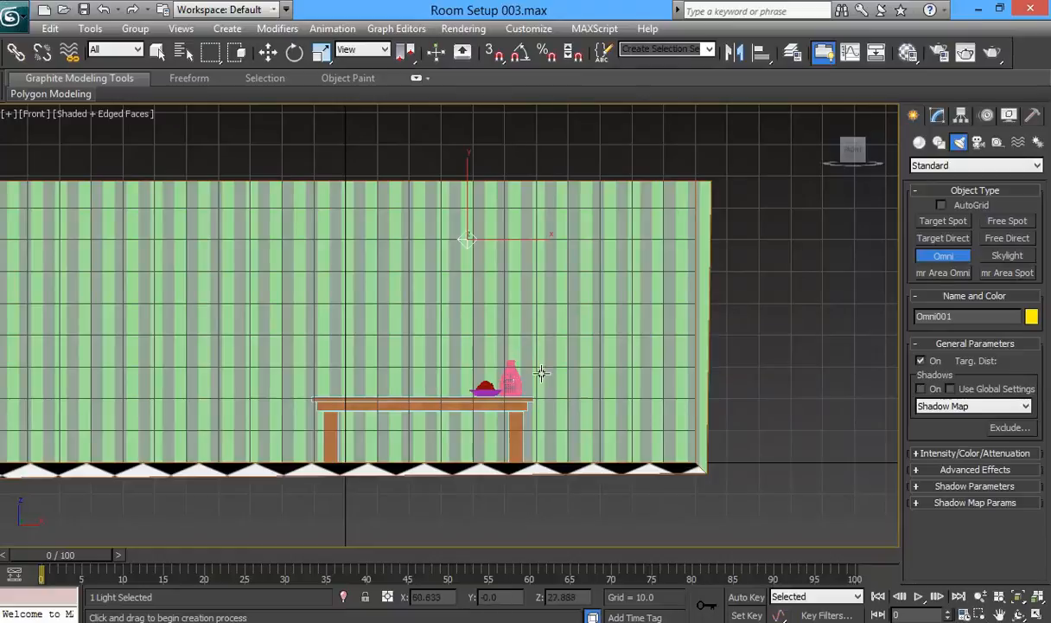
# In the Top view, move the Omni light along Y to about 6.8 so it sits over the table.
pyautogui.press('t')
pyautogui.scroll(-5, 498, 345)
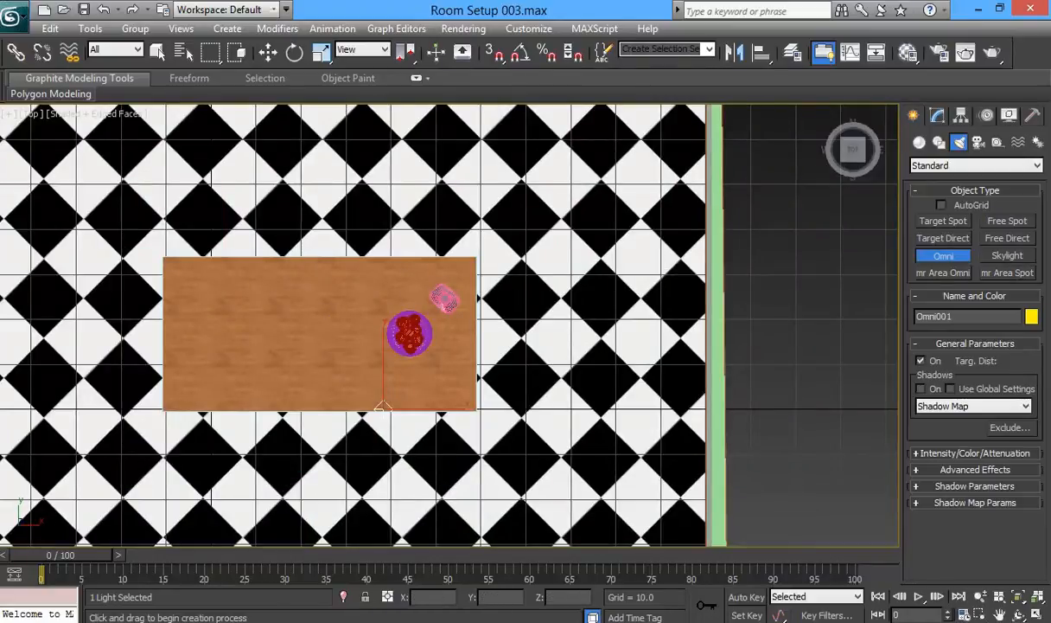
pyautogui.click(256, 621)
pyautogui.click(268, 52)
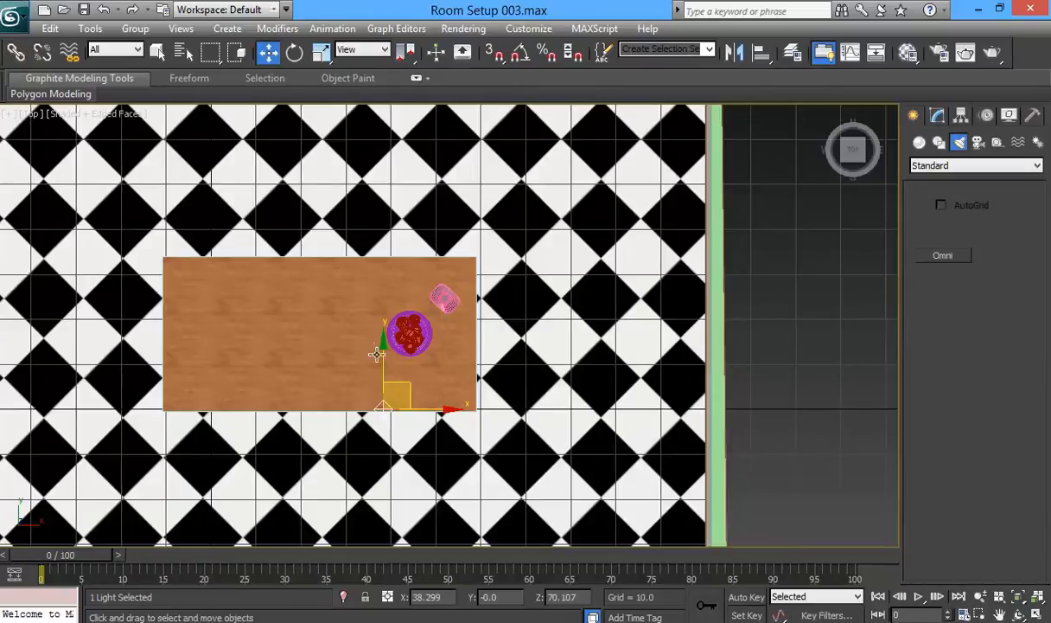
pyautogui.moveTo(382, 356); pyautogui.dragTo(367, 325)
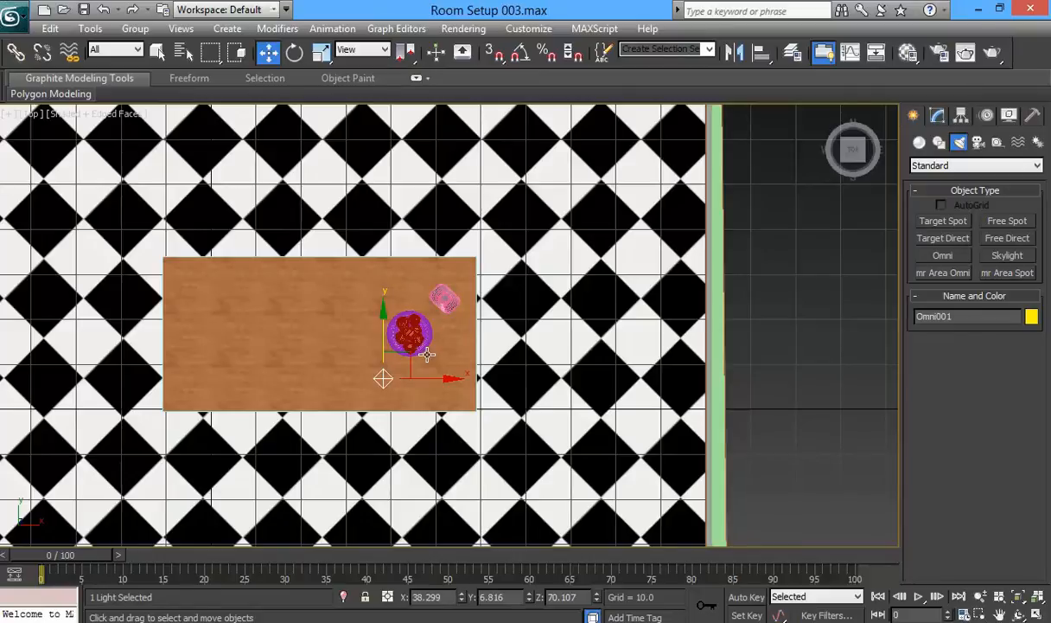
# Return to the Perspective view and turn on its safe frames.
pyautogui.press('p')
pyautogui.keyDown('alt'); pyautogui.moveTo(404, 398); pyautogui.dragTo(405, 348, button='middle'); pyautogui.keyUp('alt')
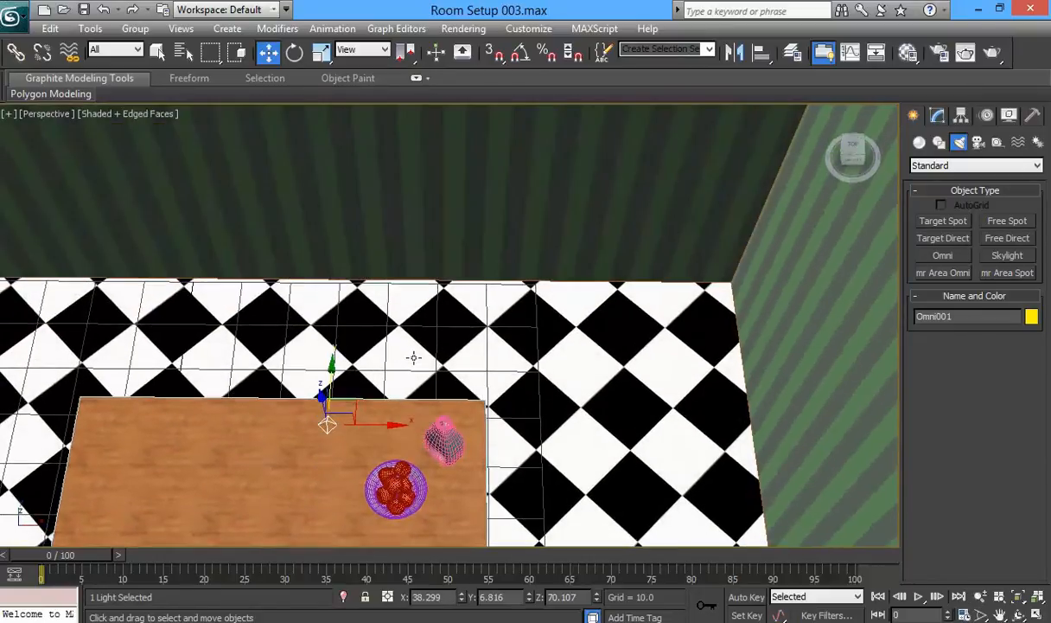
pyautogui.click(41, 111)
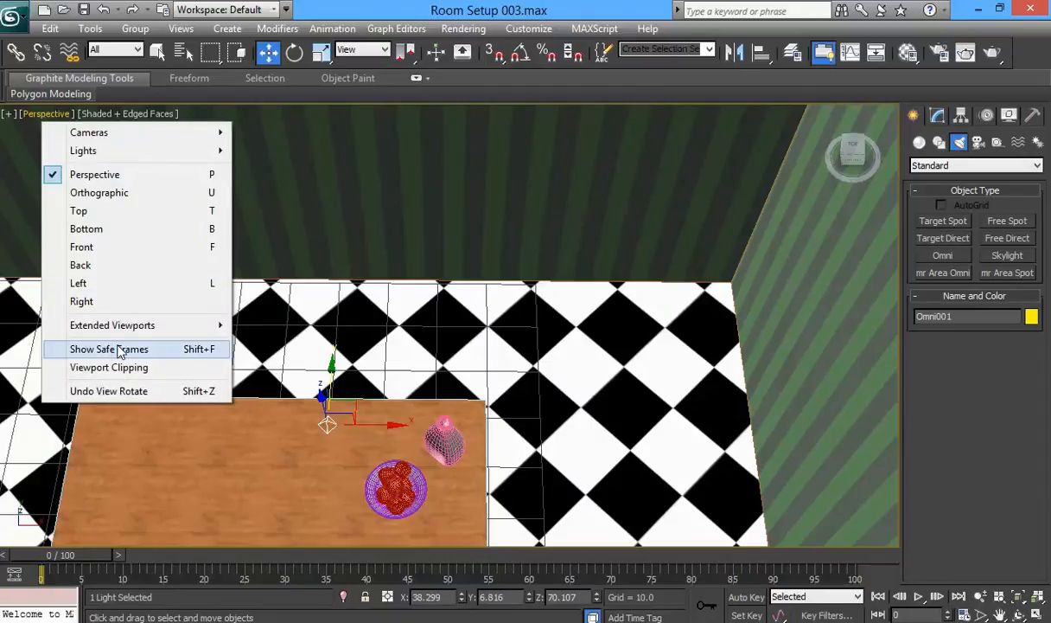
pyautogui.click(191, 355)
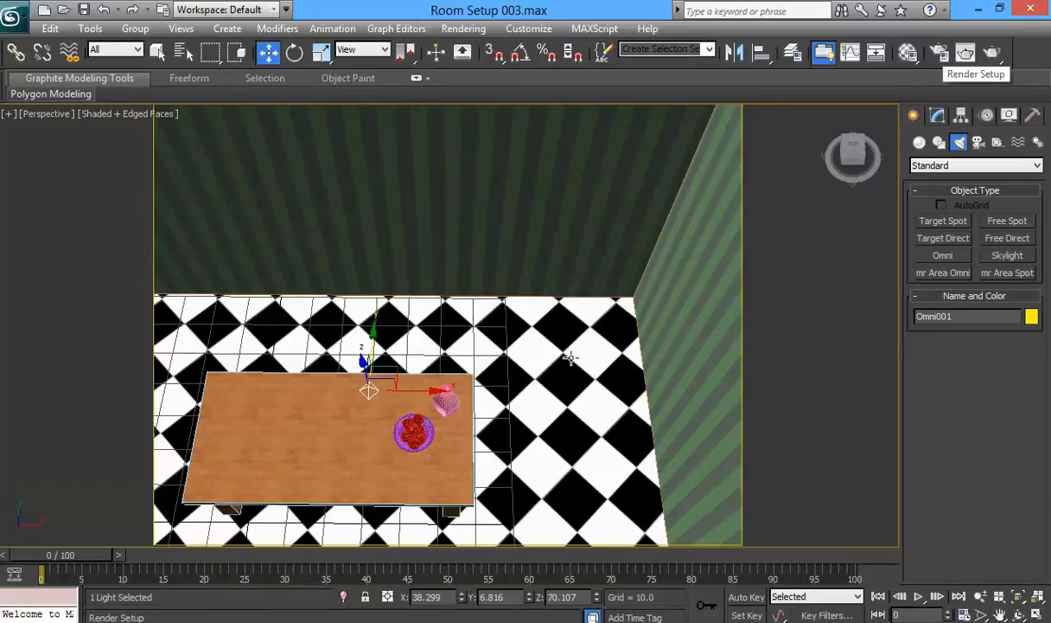
# Frame the bottle and fruit bowl in a close, balanced composition in the Perspective view and render it.
pyautogui.keyDown('alt'); pyautogui.moveTo(420, 475); pyautogui.dragTo(472, 346, button='middle'); pyautogui.keyUp('alt')
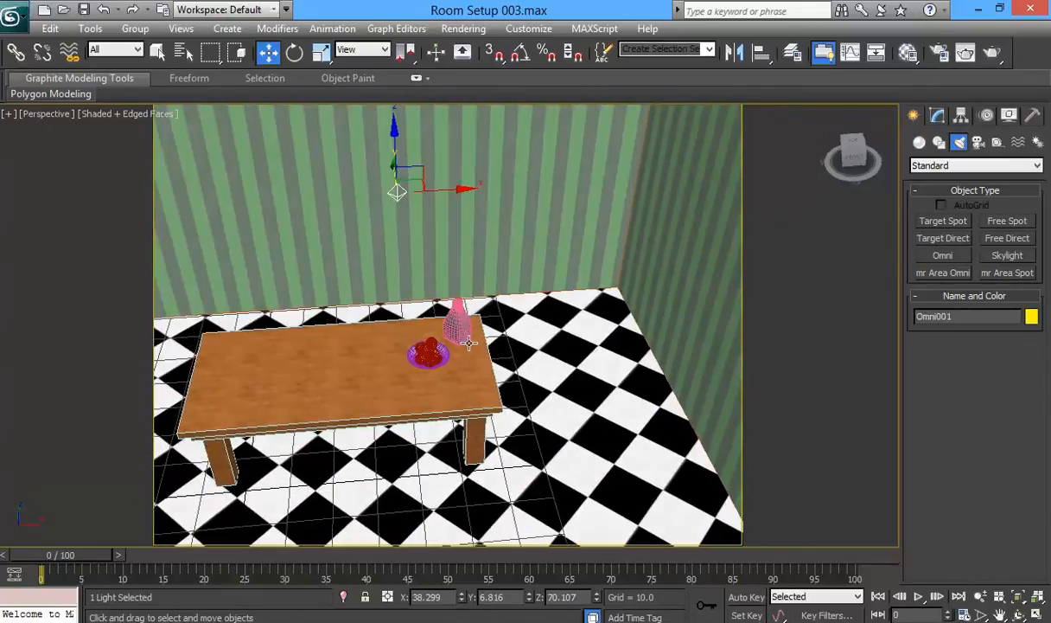
pyautogui.click(445, 315)
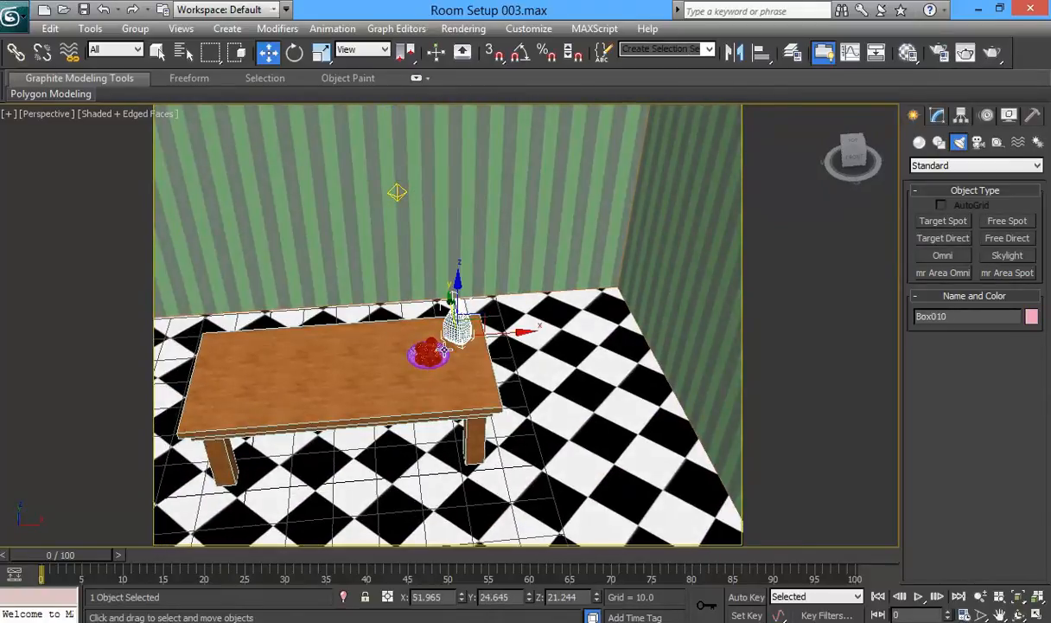
pyautogui.keyDown('ctrl'); pyautogui.click(442, 349); pyautogui.keyUp('ctrl')
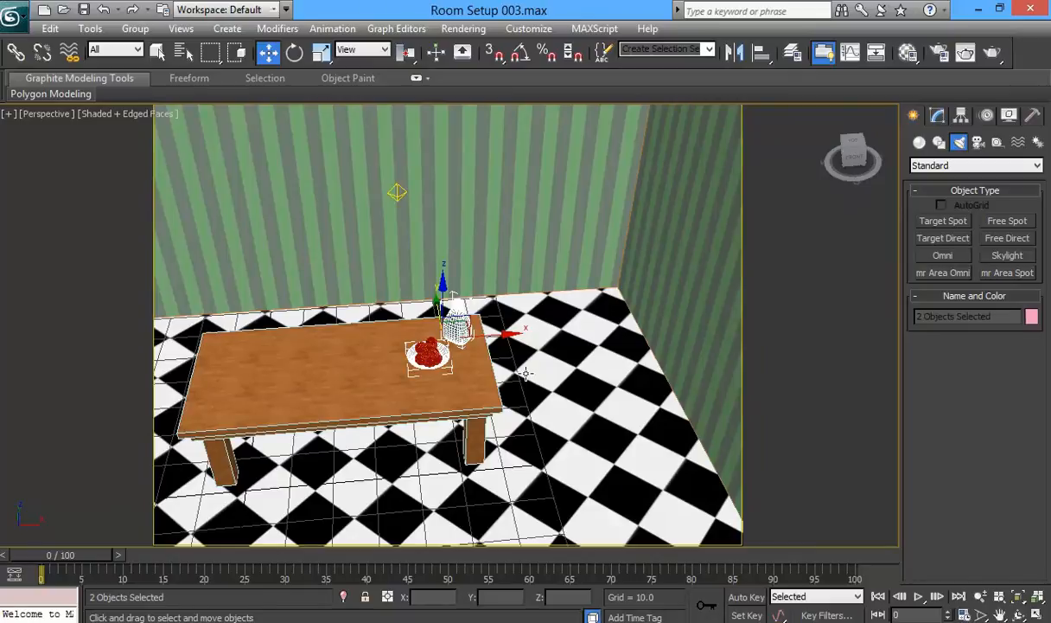
pyautogui.press('z')
pyautogui.keyDown('alt'); pyautogui.moveTo(465, 393); pyautogui.dragTo(593, 399, button='middle'); pyautogui.keyUp('alt')
pyautogui.scroll(3, 594, 399)
pyautogui.keyDown('alt'); pyautogui.moveTo(584, 405); pyautogui.dragTo(514, 409, button='middle'); pyautogui.keyUp('alt')
pyautogui.scroll(3, 540, 391)
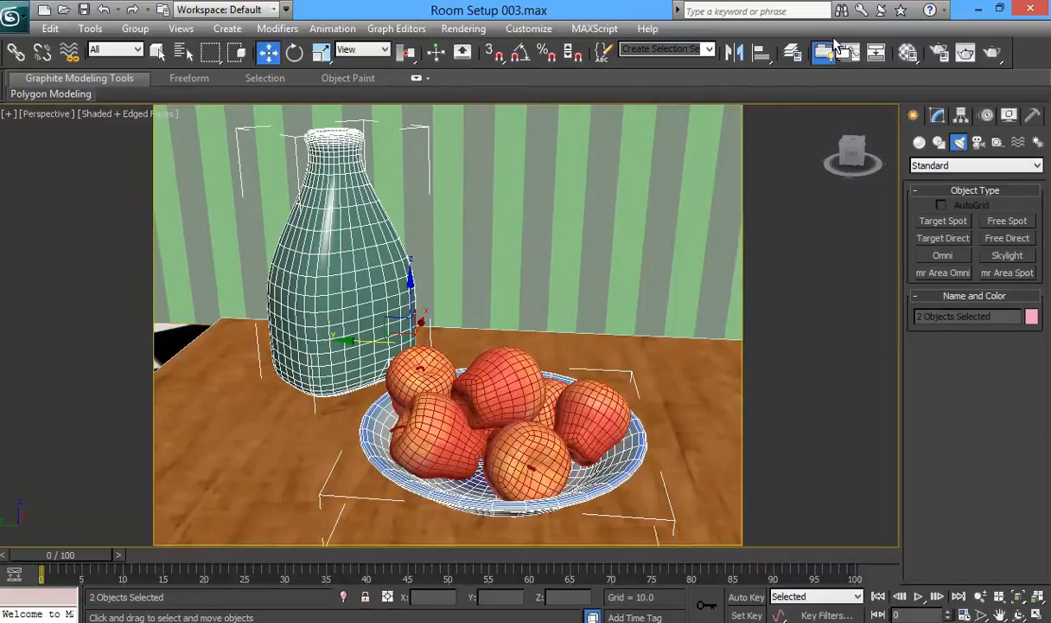
pyautogui.click(966, 52)
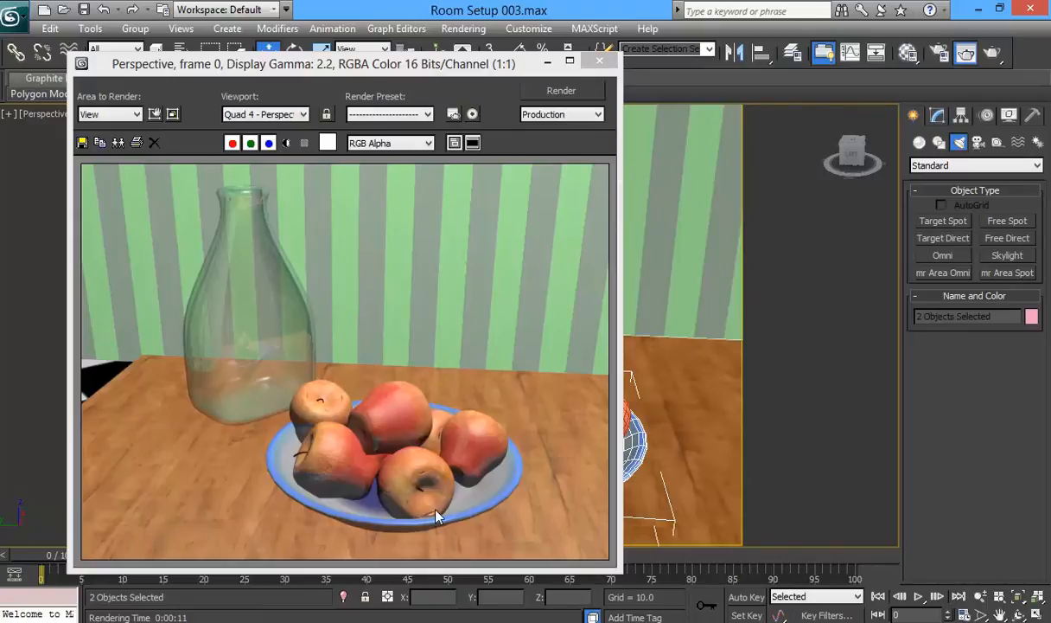
# Clear the bump map from the apple material (03 - Default) and render the Perspective view again.
pyautogui.click(908, 52)
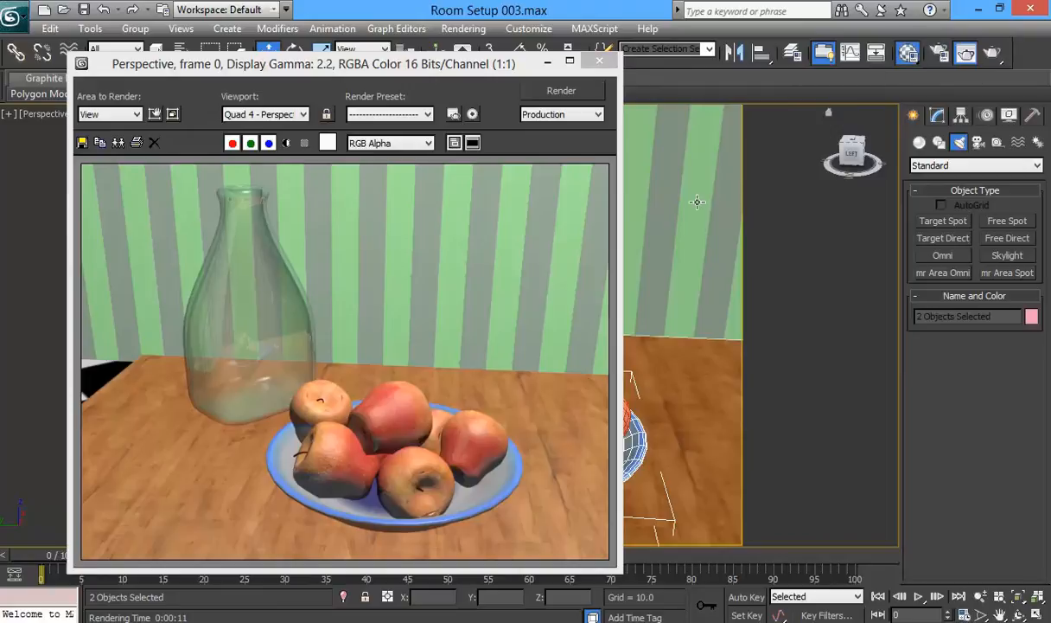
pyautogui.click(388, 94)
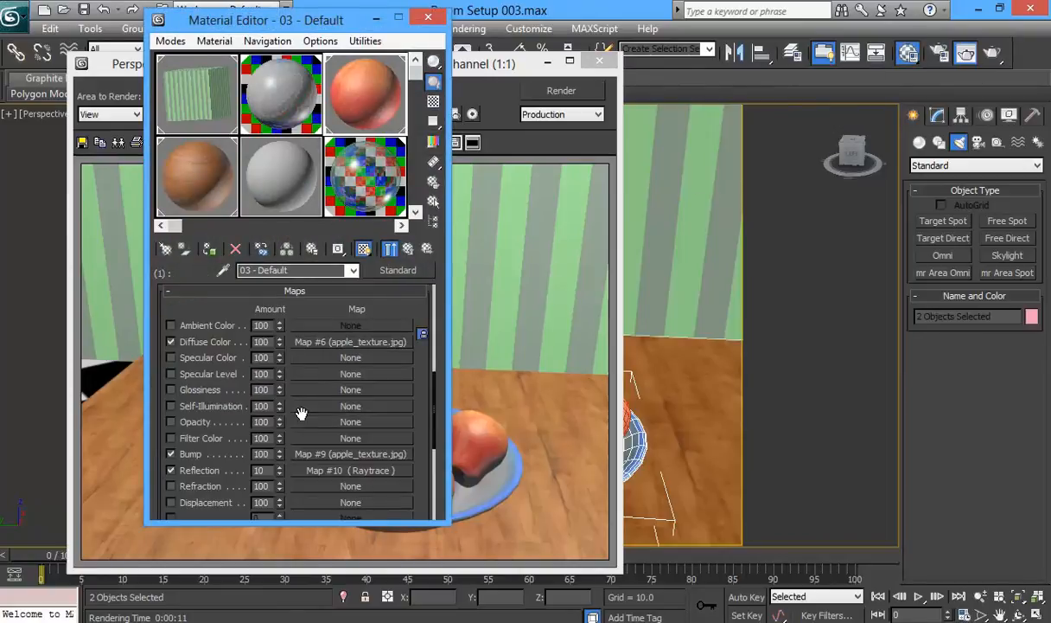
pyautogui.doubleClick(260, 454)
pyautogui.rightClick(328, 454)
pyautogui.click(367, 537)
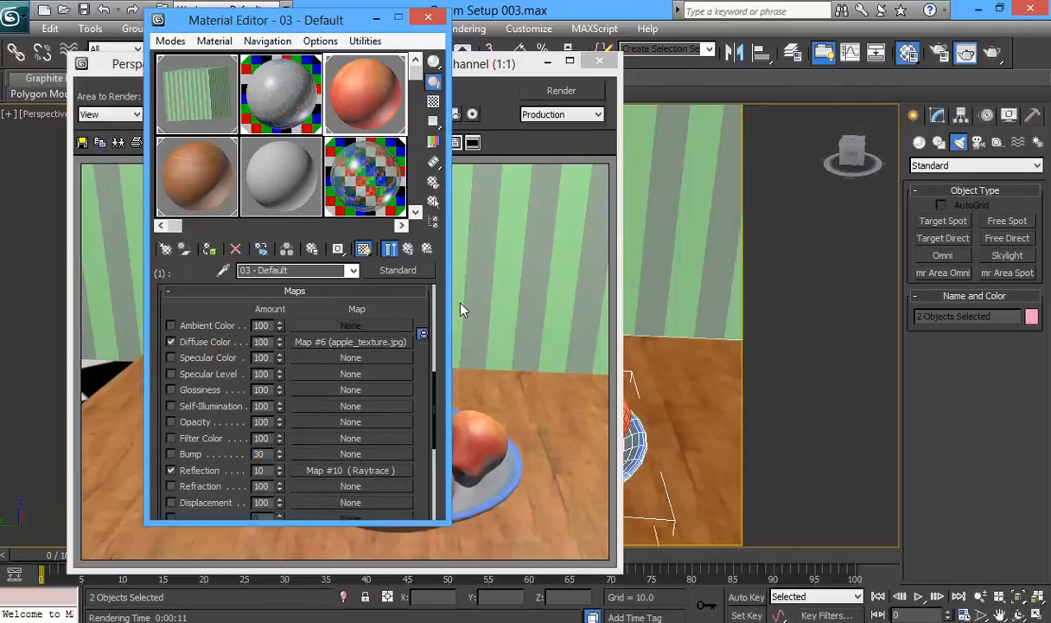
pyautogui.click(564, 94)
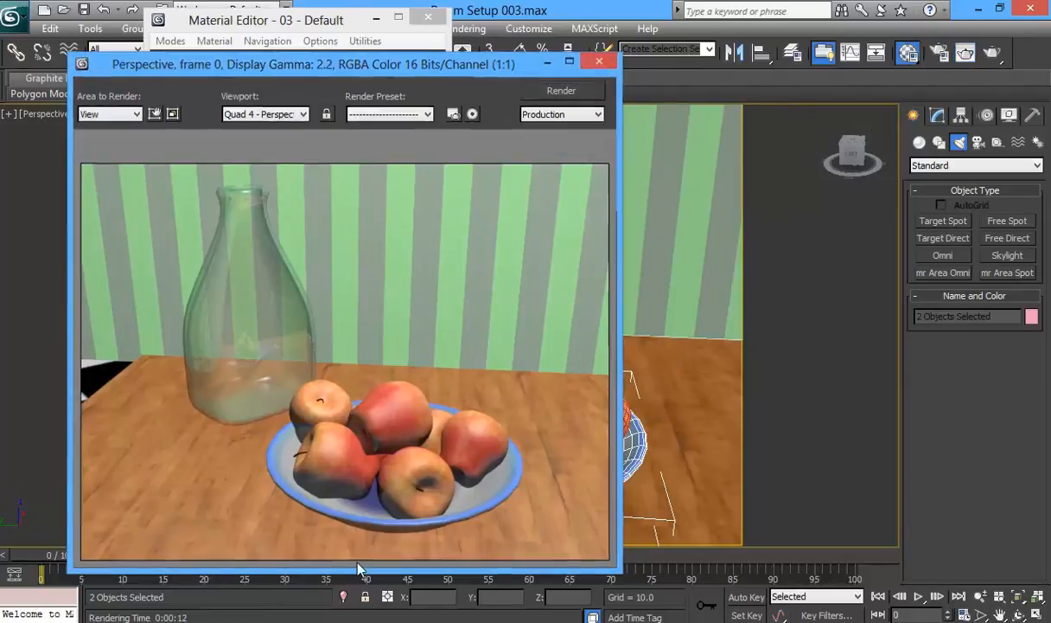
# Close the rendered frame and read tutorial steps 6 and 7 on rendering the Perspective view in the PDF.
pyautogui.click(600, 62)
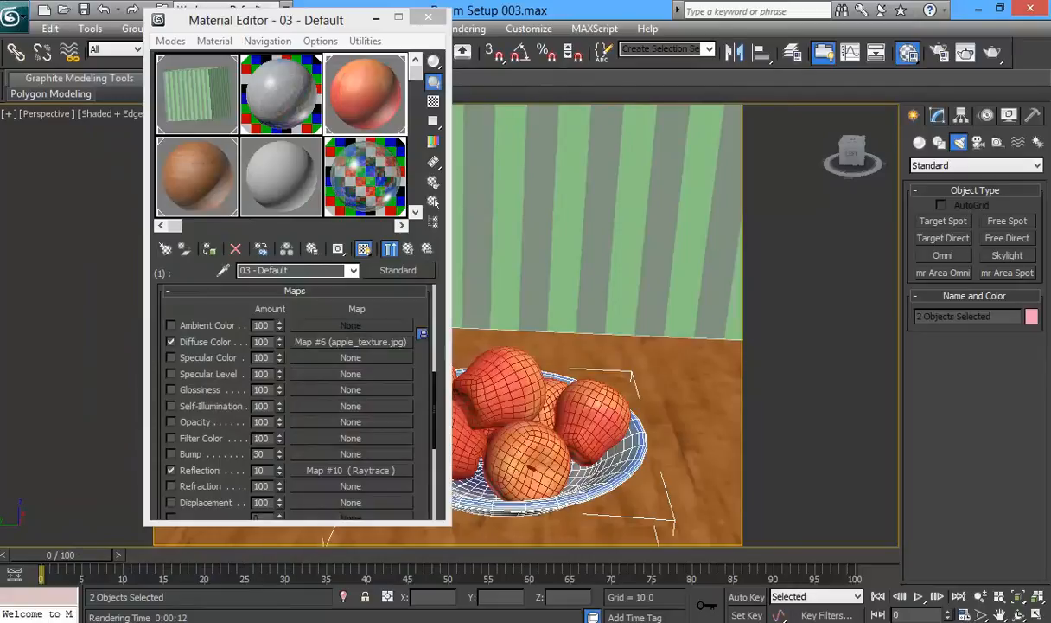
pyautogui.hotkey('alt', 'Tab')
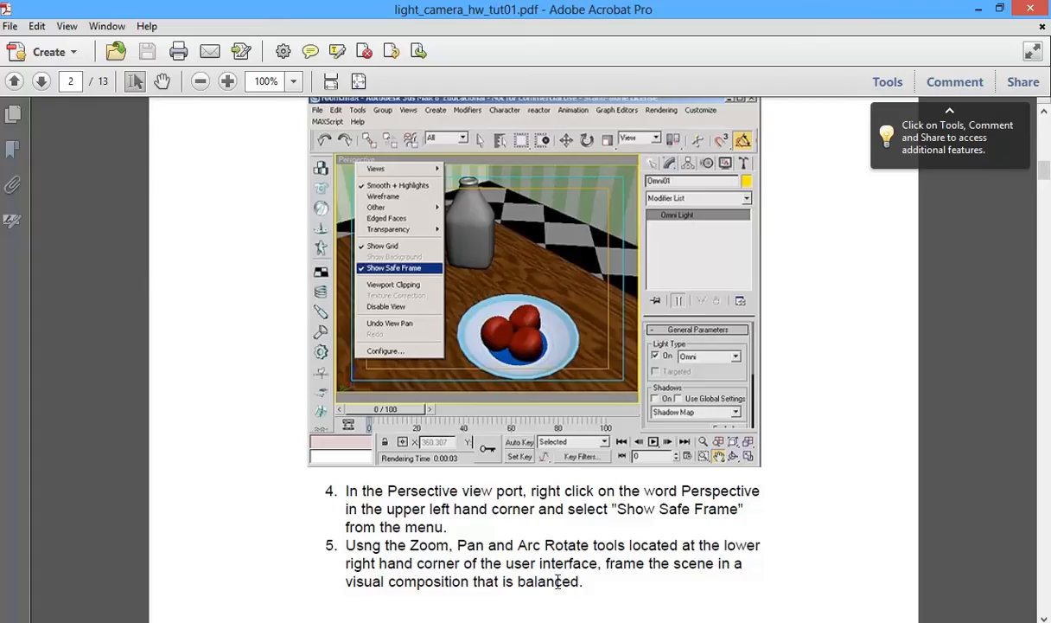
pyautogui.scroll(-1, 557, 577)
pyautogui.scroll(-5, 557, 572)
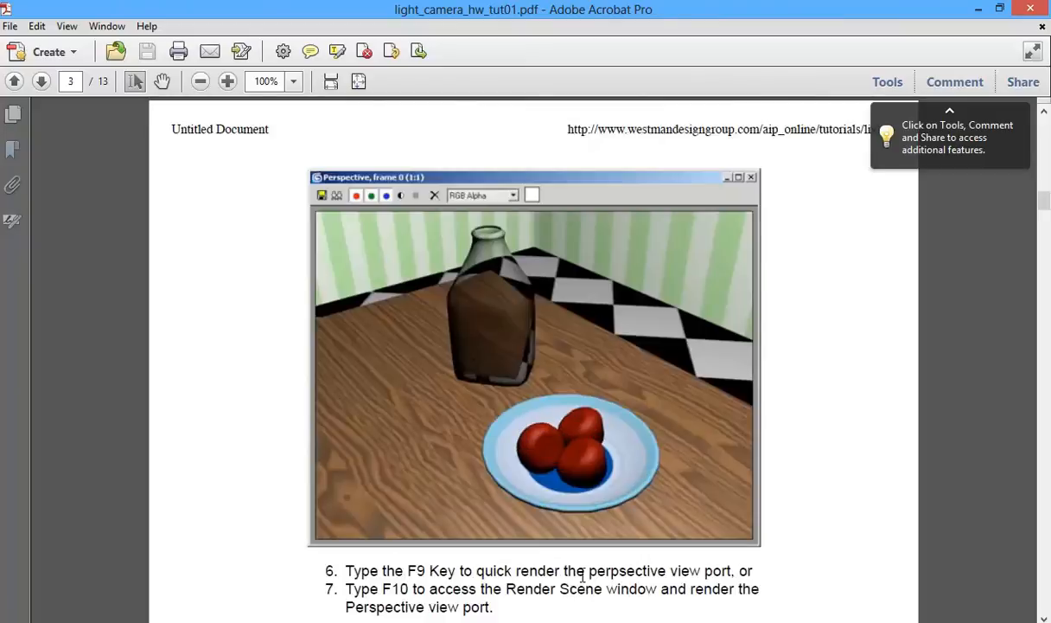
pyautogui.scroll(-2, 566, 571)
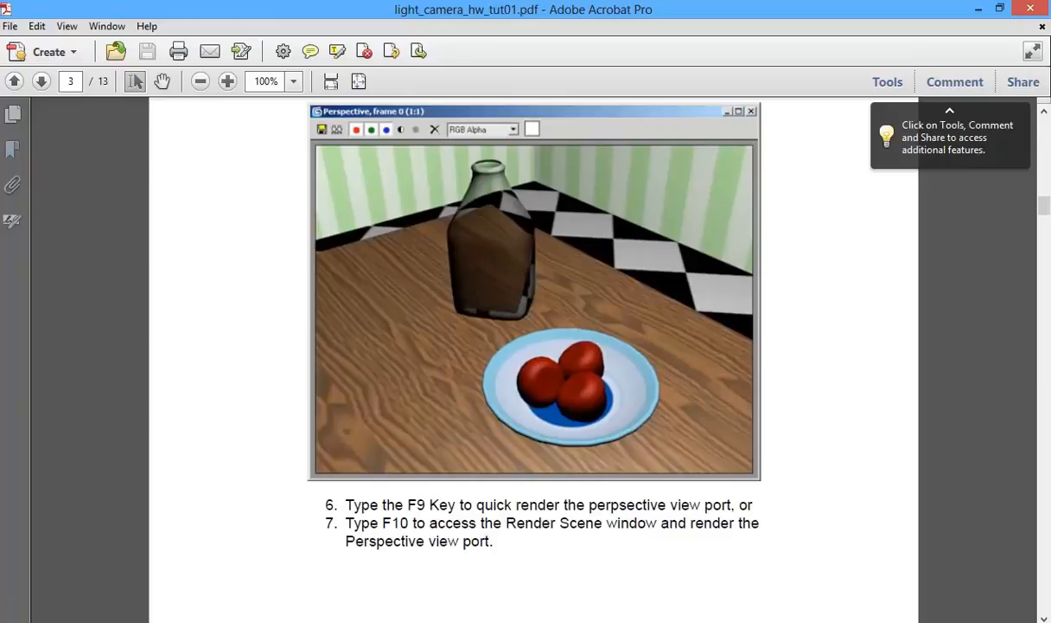
pyautogui.hotkey('alt', 'Tab')
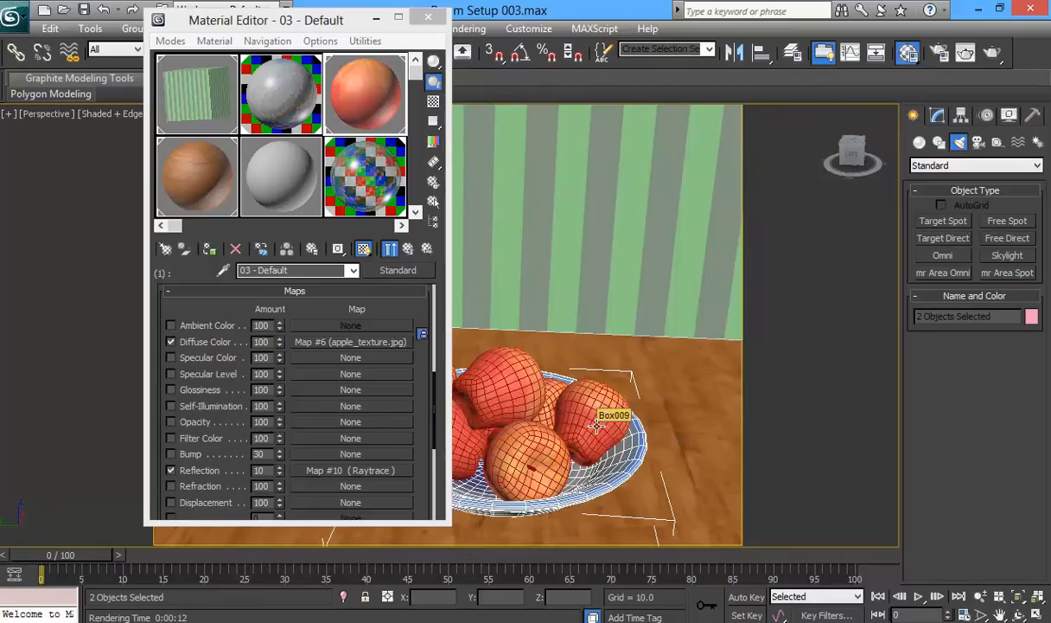
# Quick-render the Perspective view, close the result, and replace the Material Editor with the Render Setup dialog.
pyautogui.hotkey('shift', 'q')
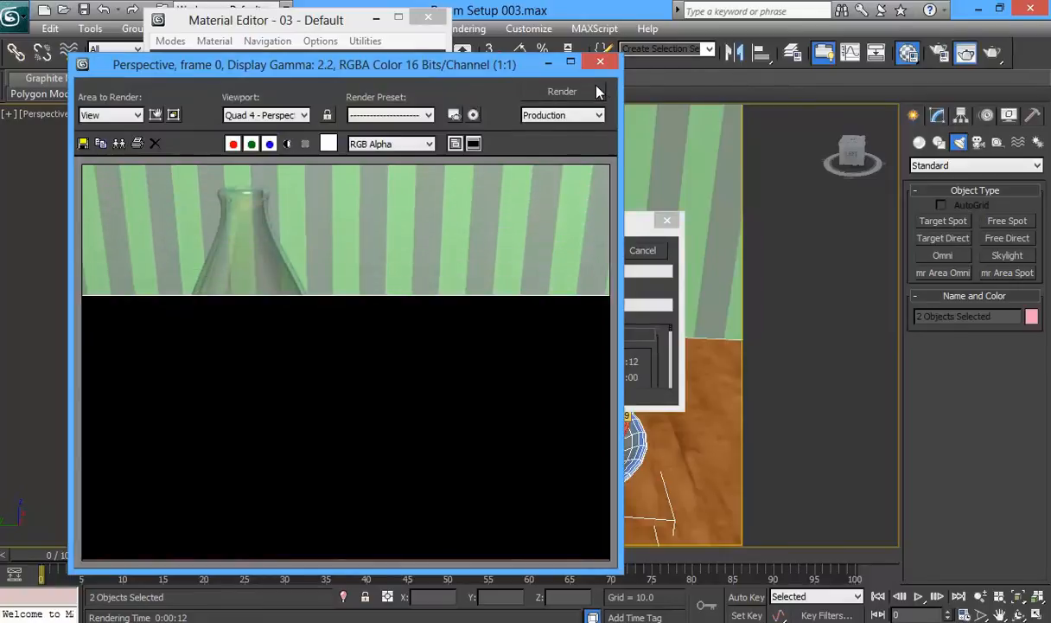
pyautogui.click(600, 61)
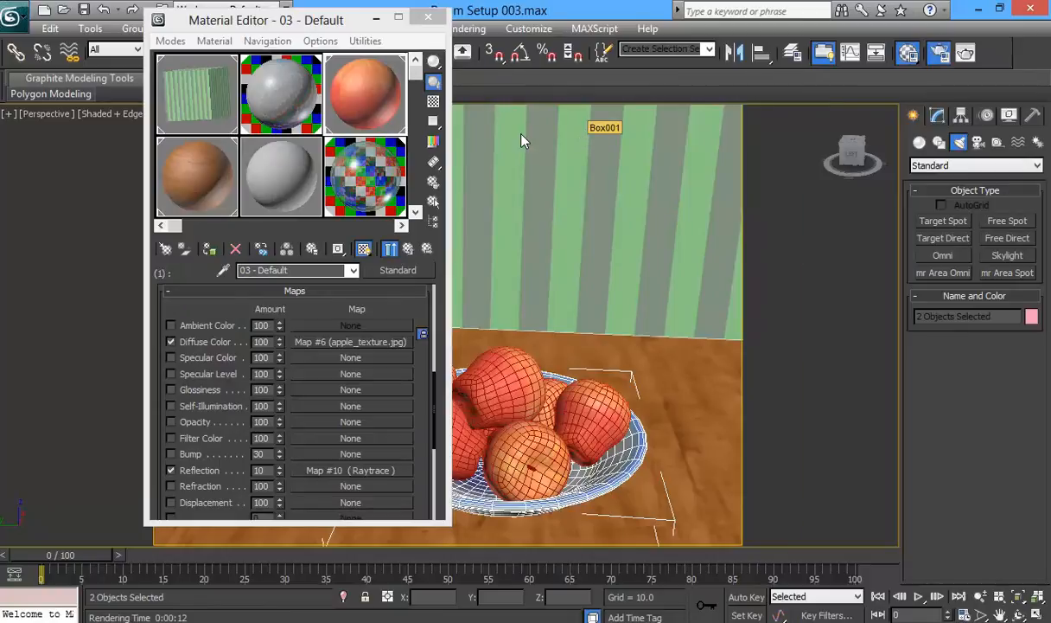
pyautogui.press('F10')
pyautogui.moveTo(621, 68); pyautogui.dragTo(864, 92)
pyautogui.click(426, 18)
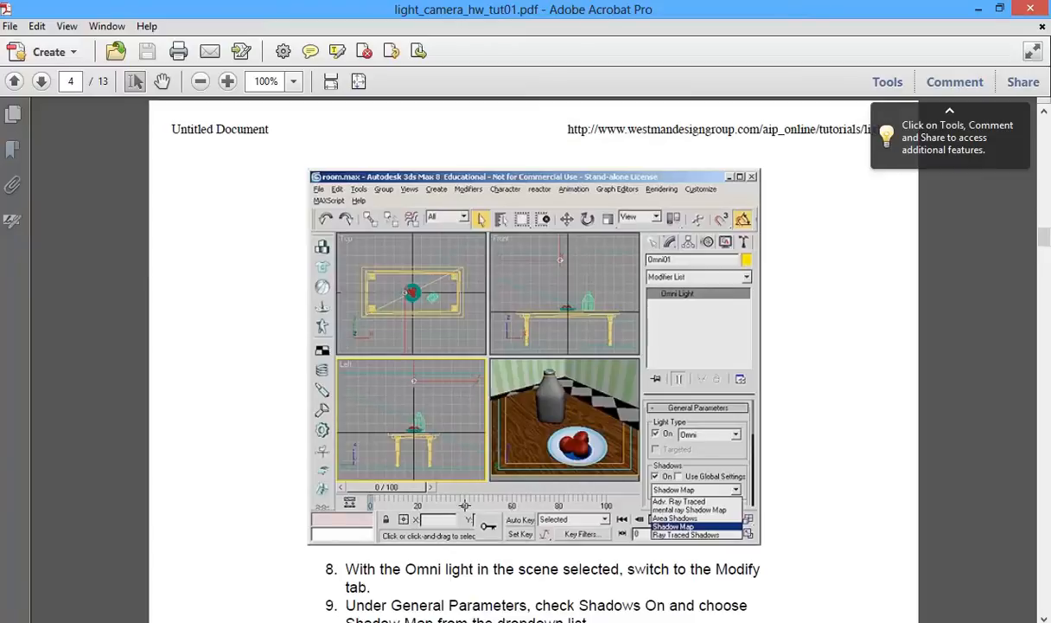
# Following tutorial steps 8 and 9, select Omni001 and turn on its shadows, using the Shadow Map type.
pyautogui.scroll(-2, 464, 502)
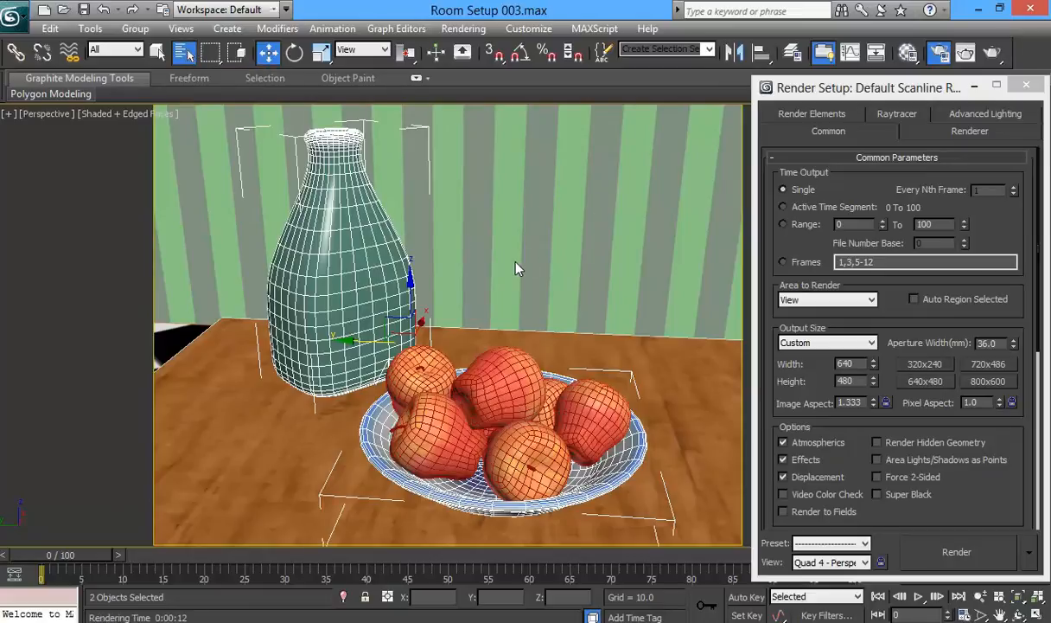
pyautogui.press('h')
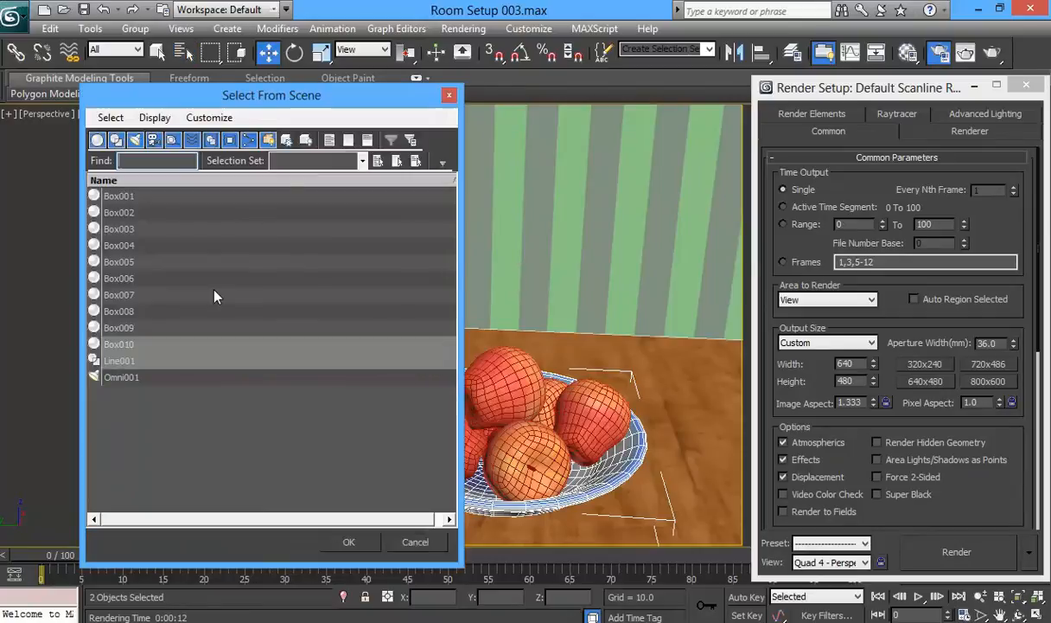
pyautogui.click(119, 377)
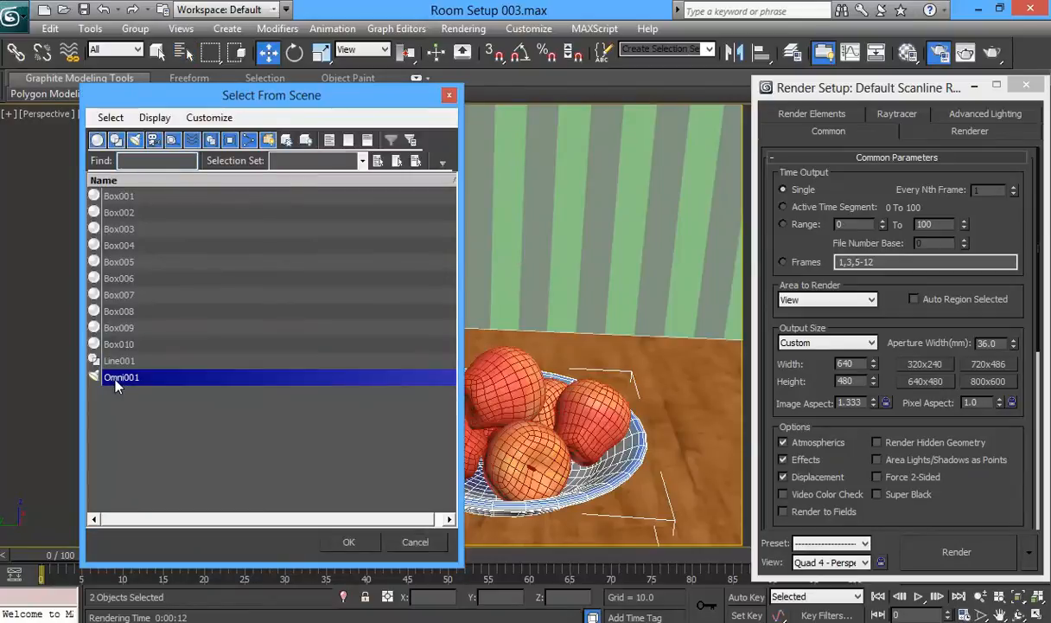
pyautogui.click(349, 542)
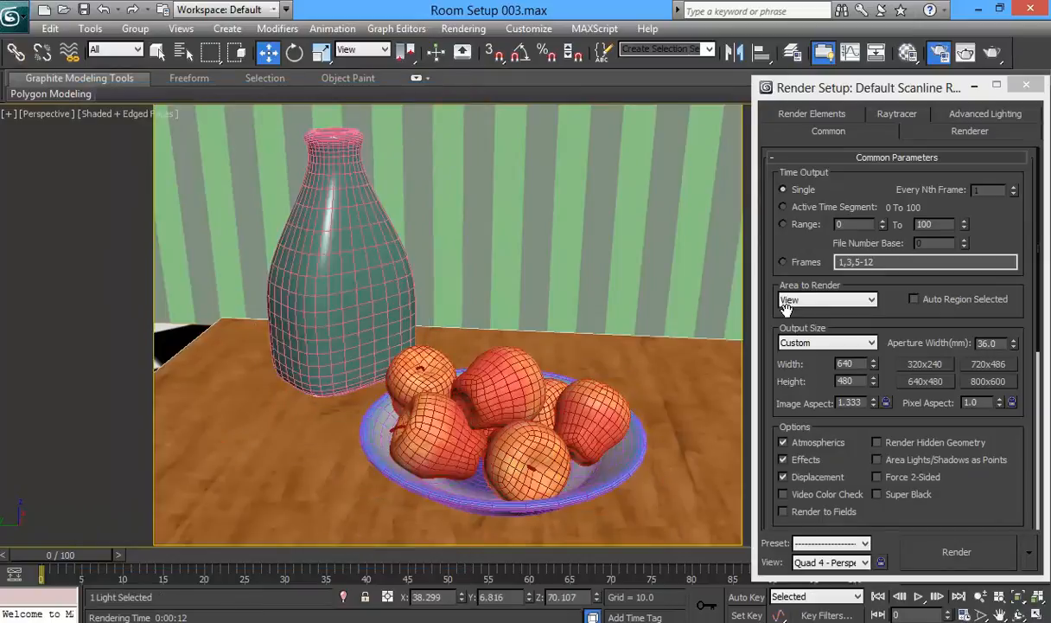
pyautogui.moveTo(917, 96); pyautogui.dragTo(161, 70)
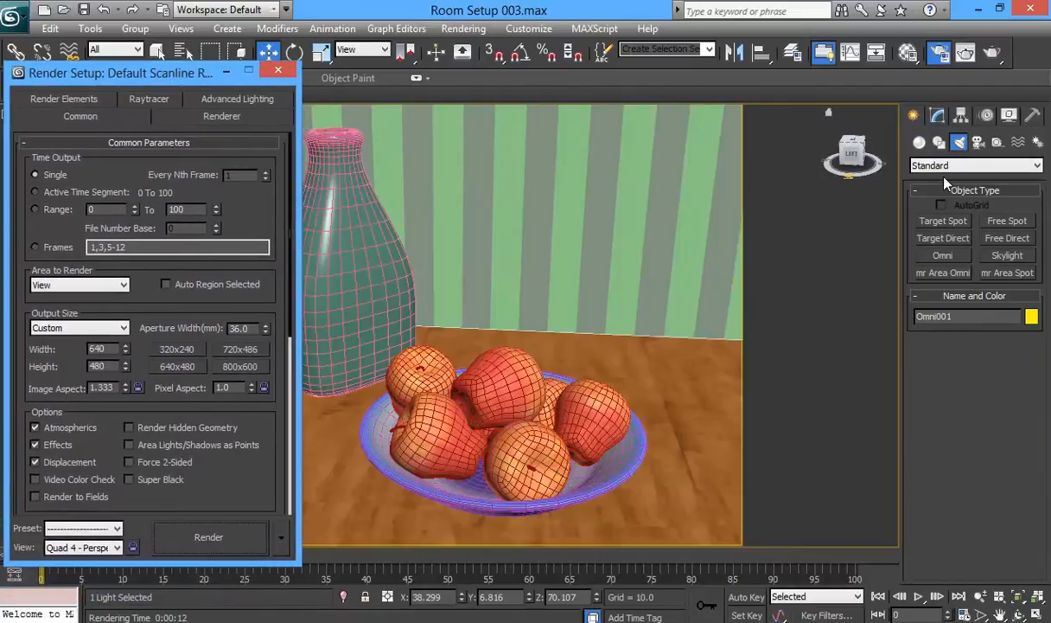
pyautogui.click(937, 118)
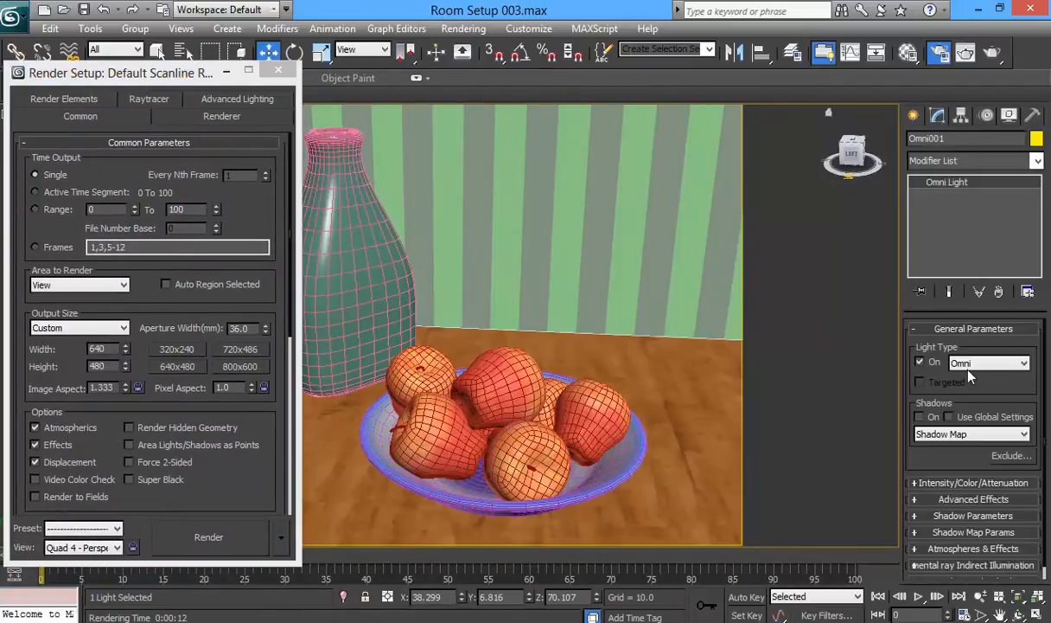
pyautogui.click(920, 416)
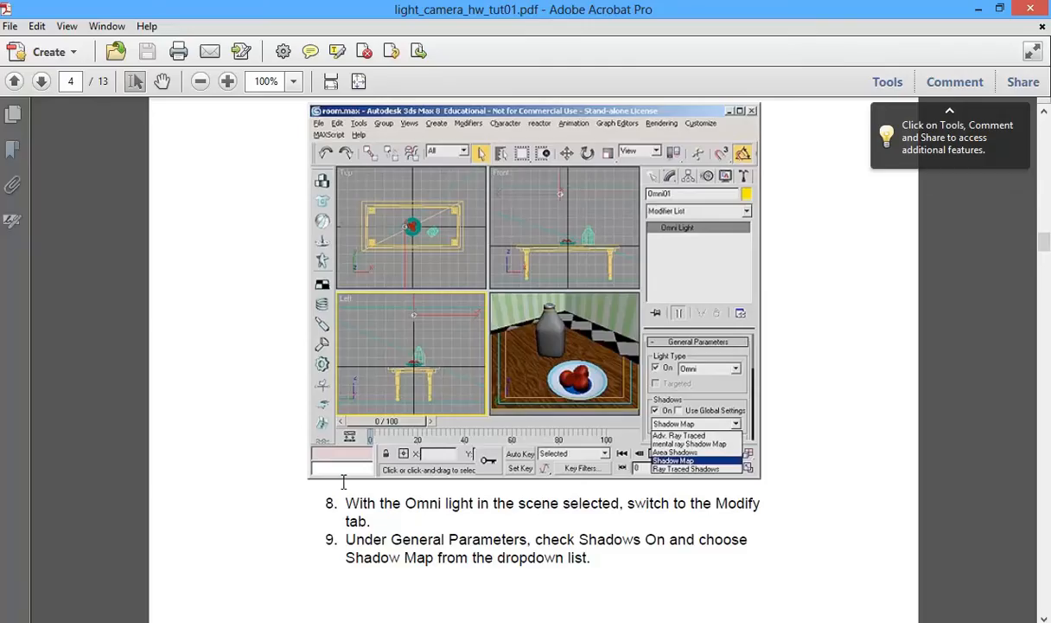
# Render the Perspective view with the added shadows and keep a minimized clone of the rendered frame.
pyautogui.scroll(-5, 343, 482)
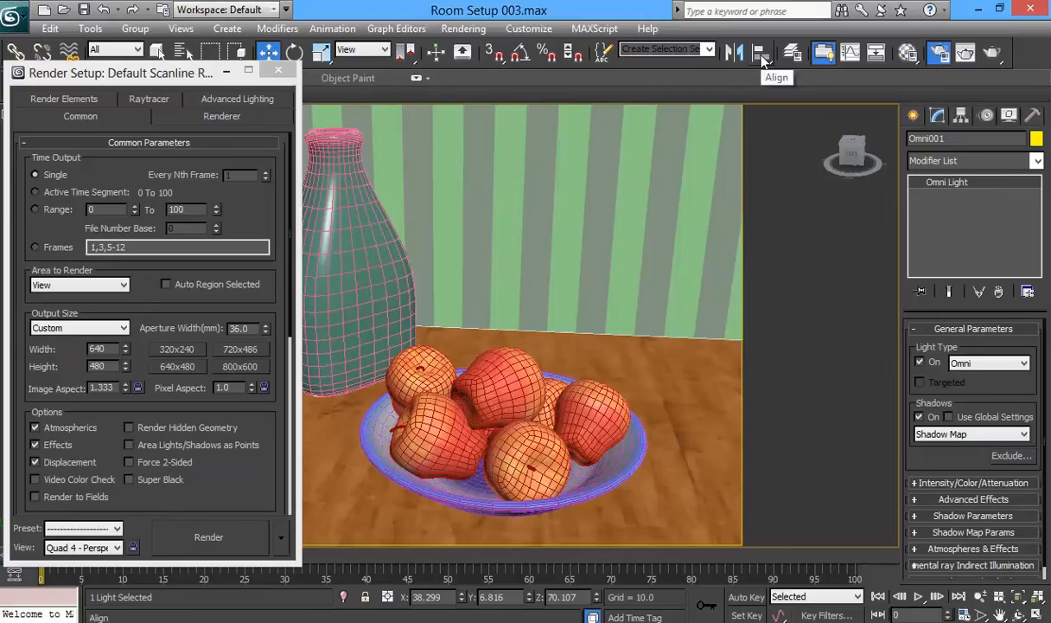
pyautogui.hotkey('shift', 'q')
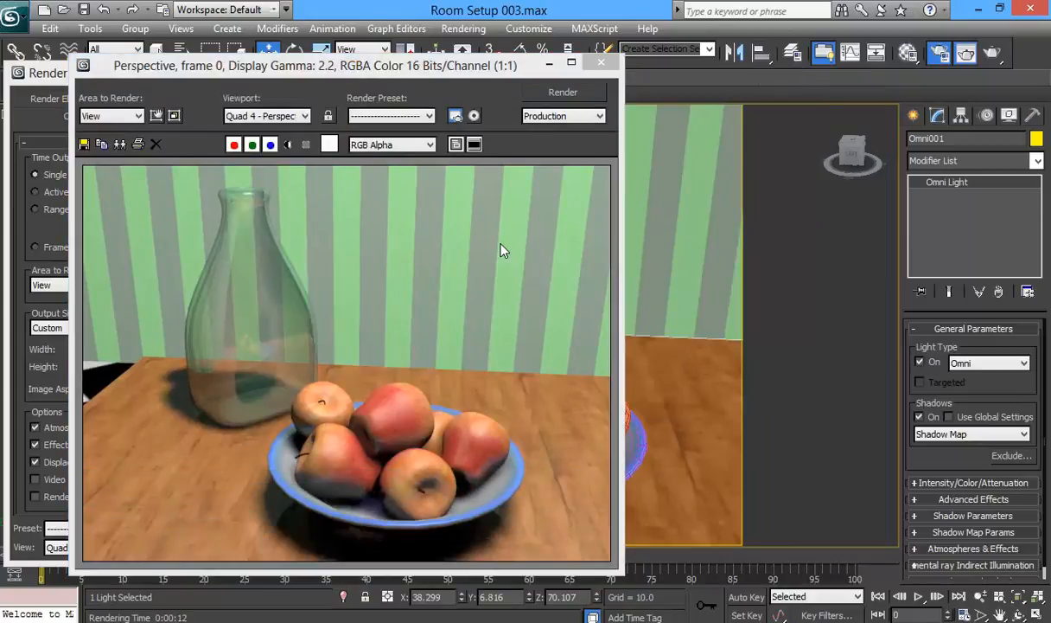
pyautogui.click(120, 146)
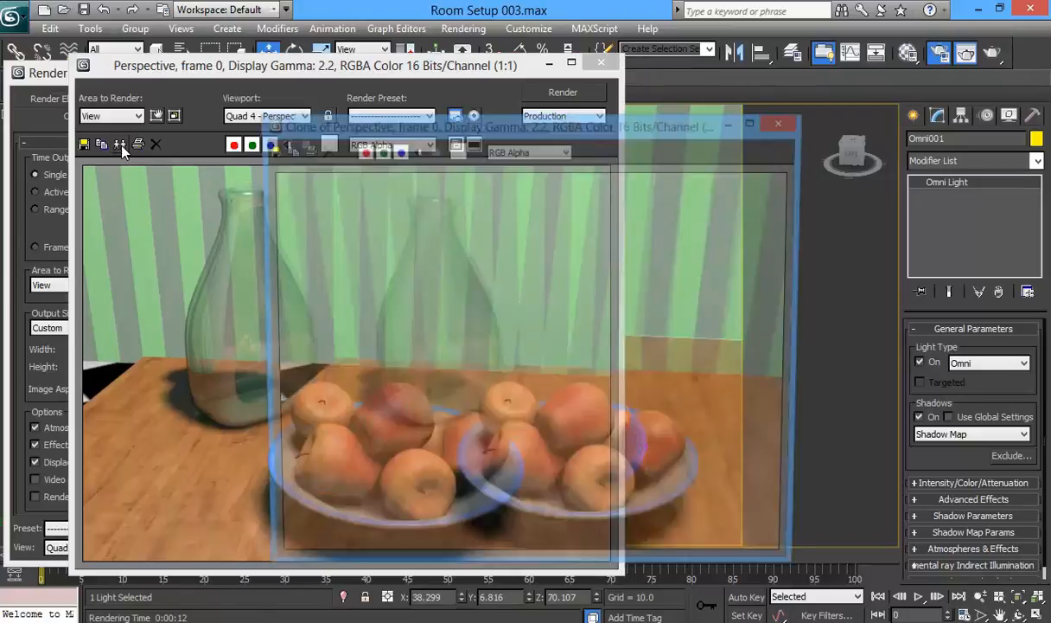
pyautogui.moveTo(314, 124)
pyautogui.mouseDown()
pyautogui.moveTo(154, 100)
pyautogui.moveTo(164, 162)
pyautogui.moveTo(152, 147)
pyautogui.mouseUp()
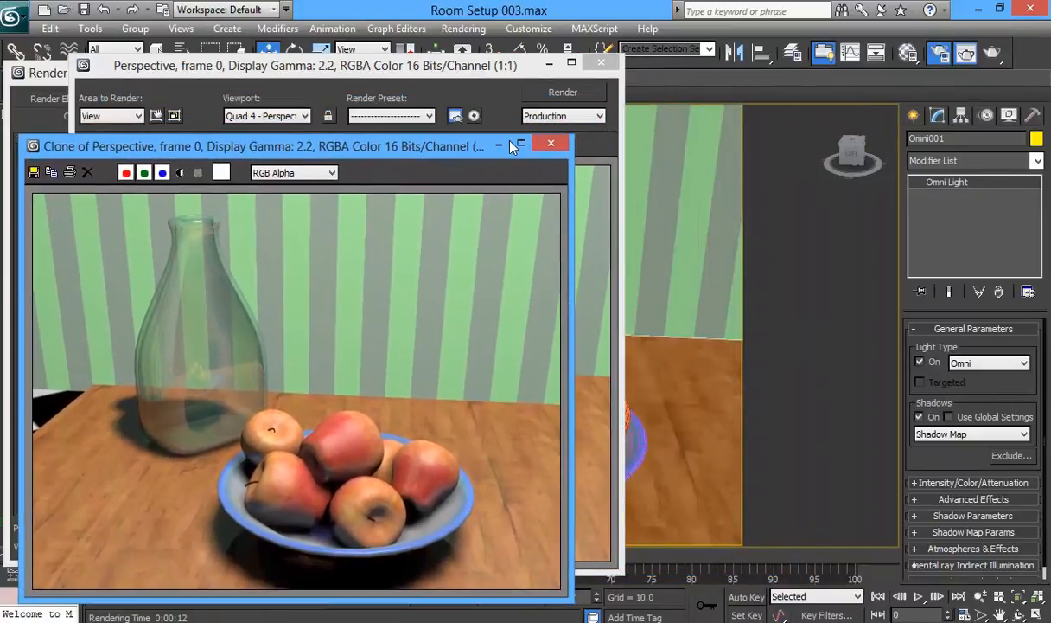
pyautogui.click(499, 145)
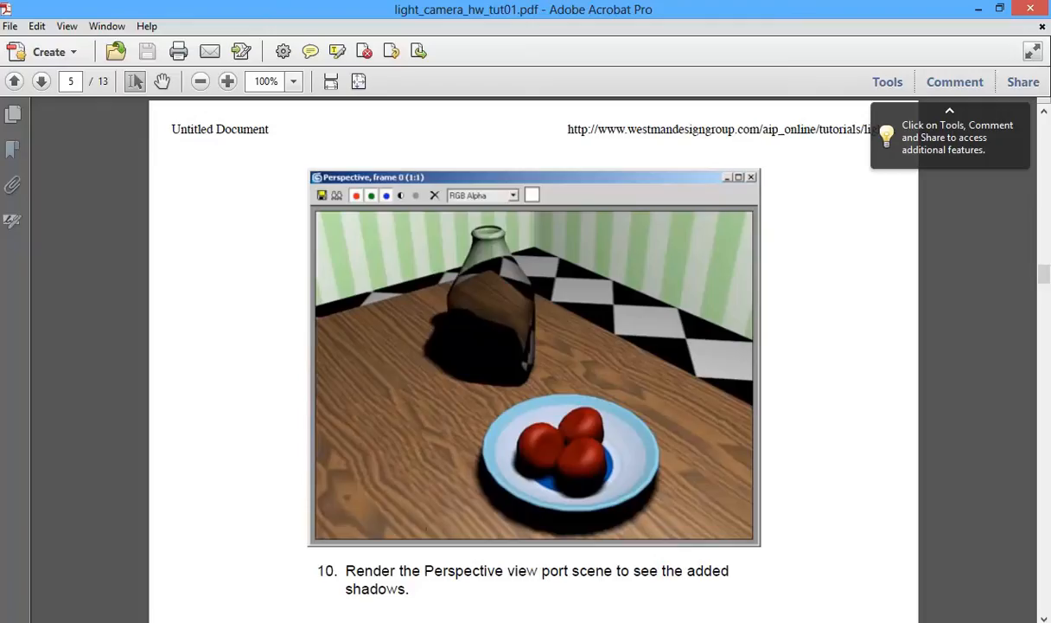
# Read tutorial steps 11 to 13 in the PDF and expand the Omni light's Intensity/Color/Attenuation settings.
pyautogui.press('Right')
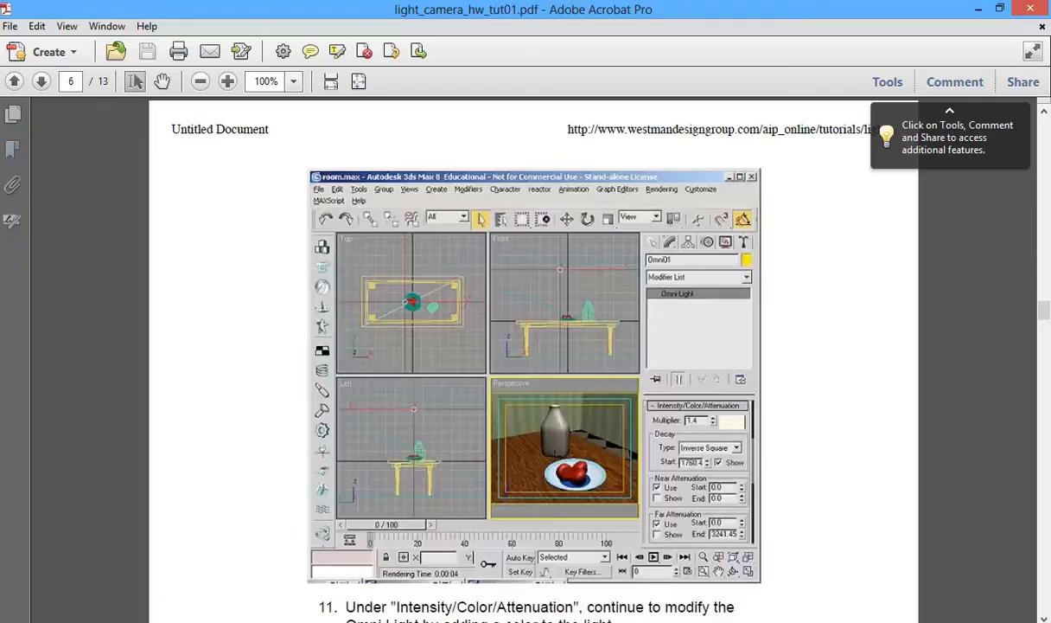
pyautogui.scroll(-2, 526, 346)
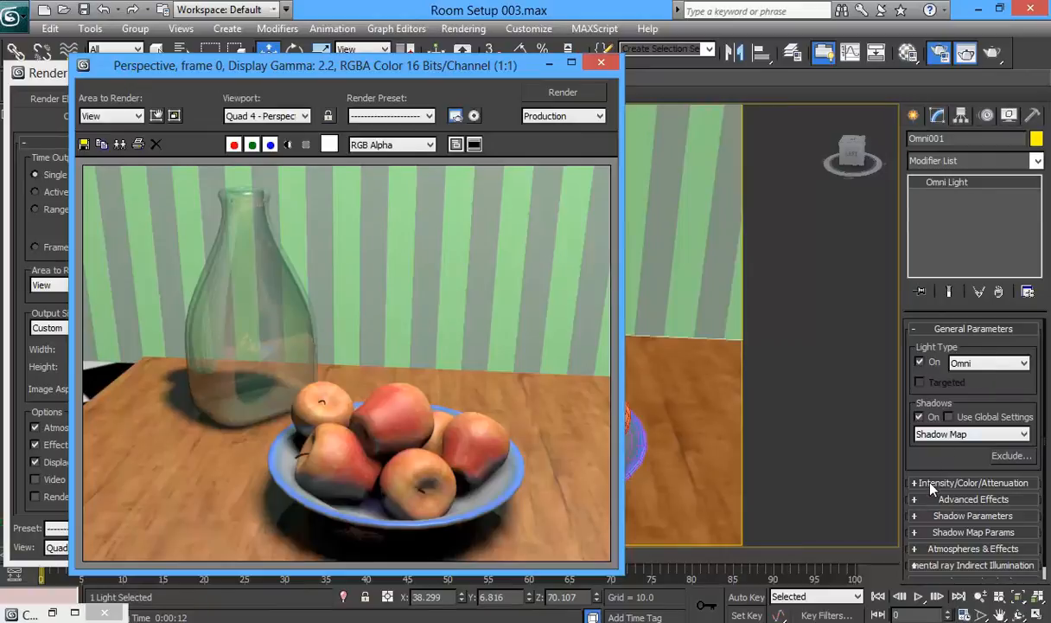
pyautogui.click(932, 488)
pyautogui.scroll(-2, 962, 363)
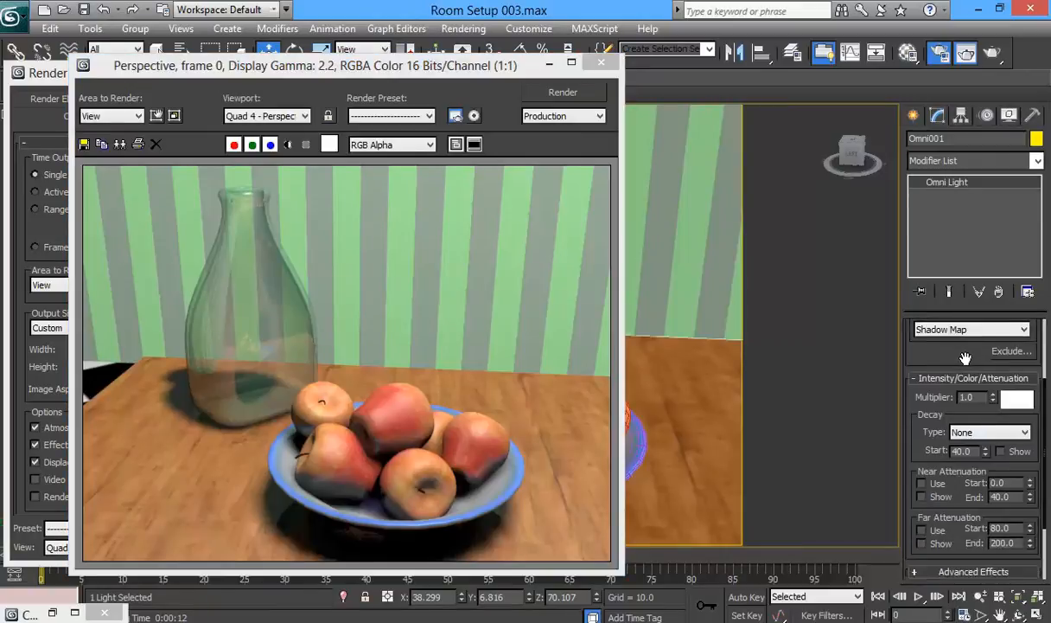
# Set the Omni light's color to red 250, green 250, blue 210.
pyautogui.click(1015, 399)
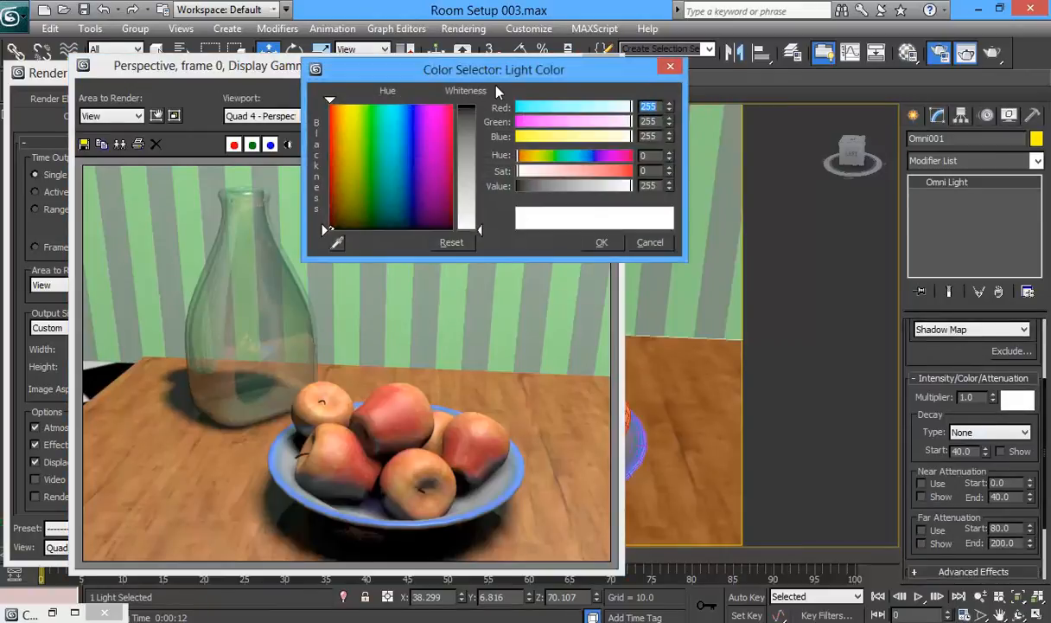
pyautogui.moveTo(497, 80); pyautogui.dragTo(544, 247)
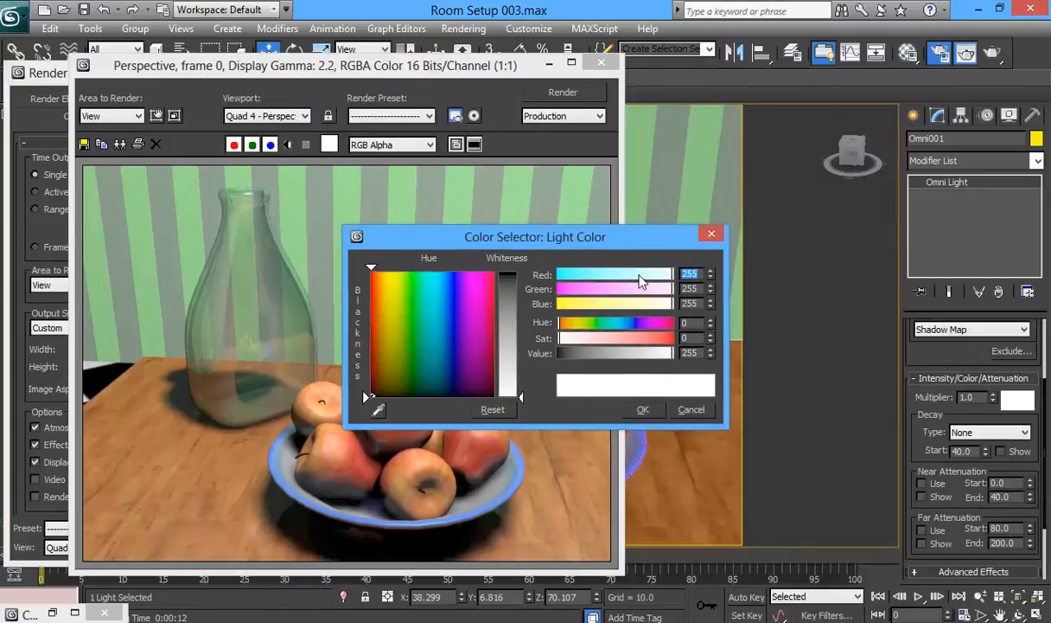
pyautogui.write('250')
pyautogui.press('Tab')
pyautogui.write('250')
pyautogui.press('Tab')
pyautogui.write('210')
pyautogui.press('Return')
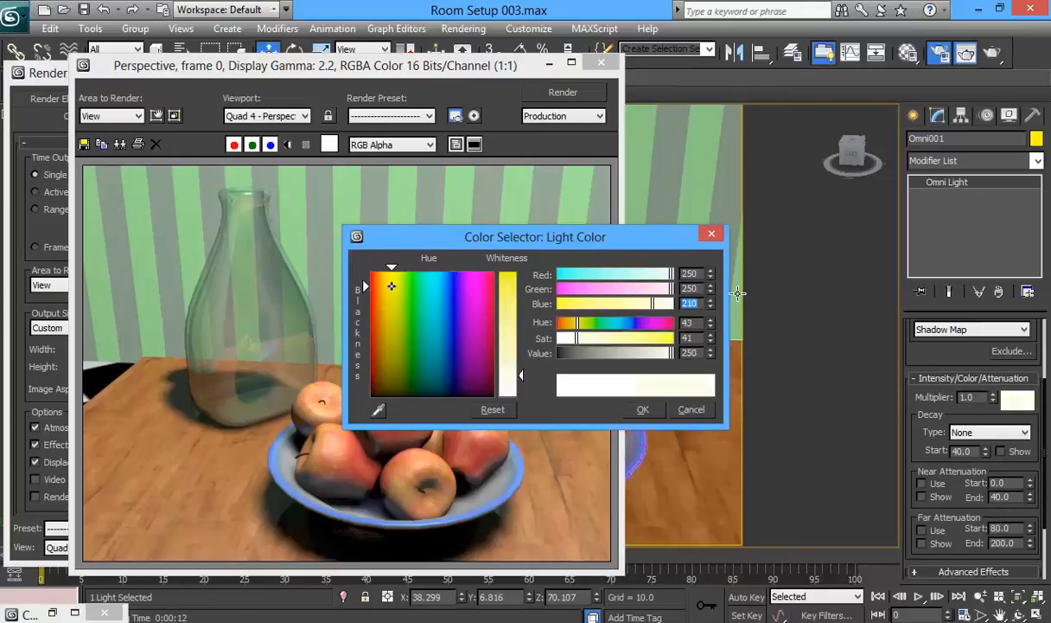
pyautogui.click(644, 409)
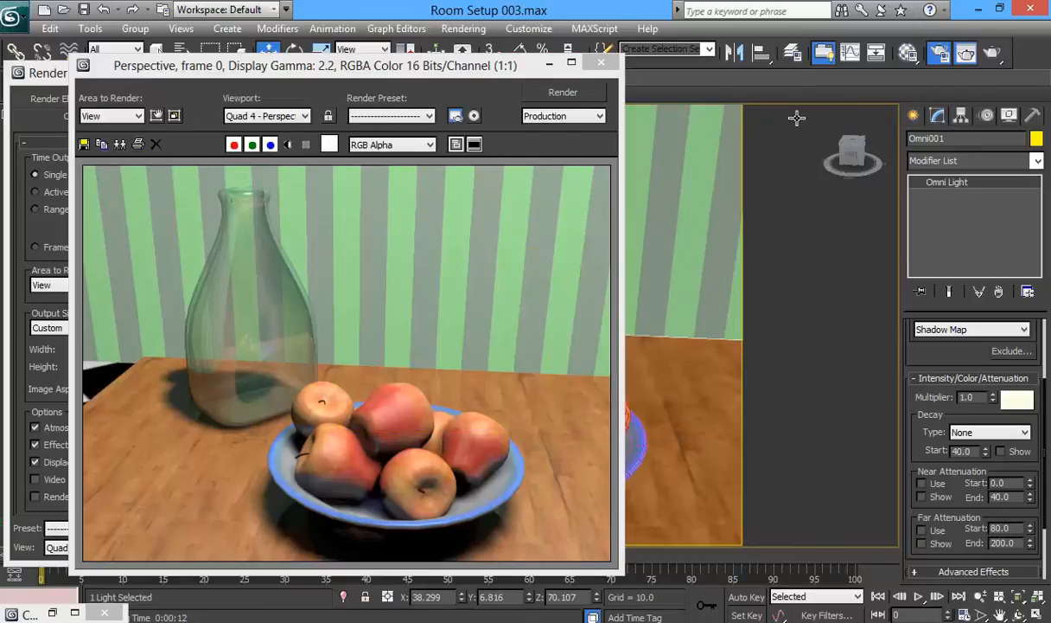
# Render the Perspective view with the tinted light and place the result beside the cloned earlier render for comparison.
pyautogui.click(994, 54)
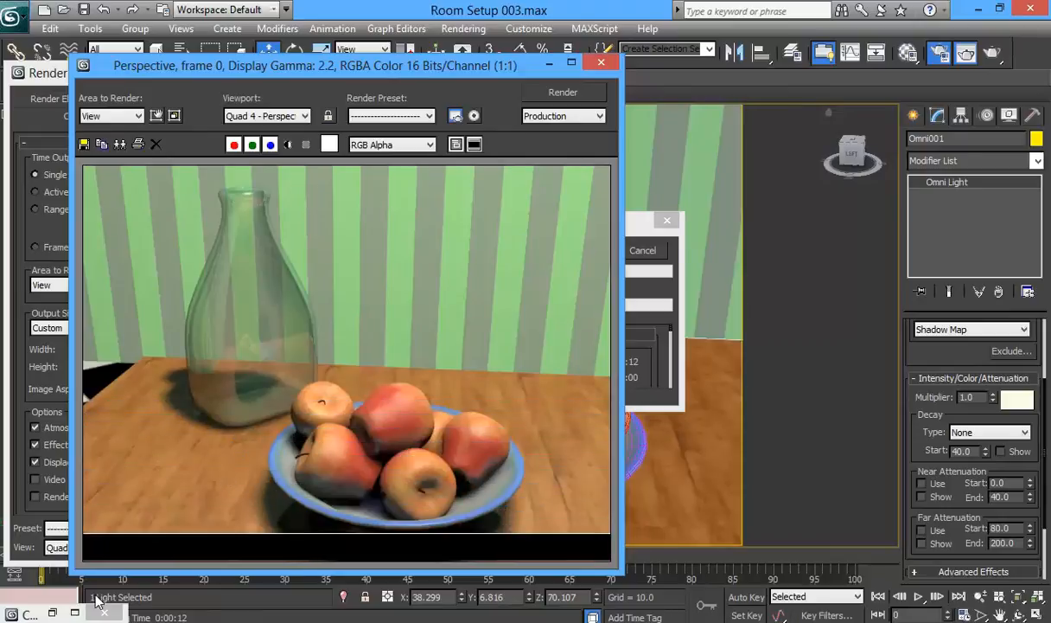
pyautogui.click(53, 613)
pyautogui.moveTo(252, 74); pyautogui.dragTo(638, 95)
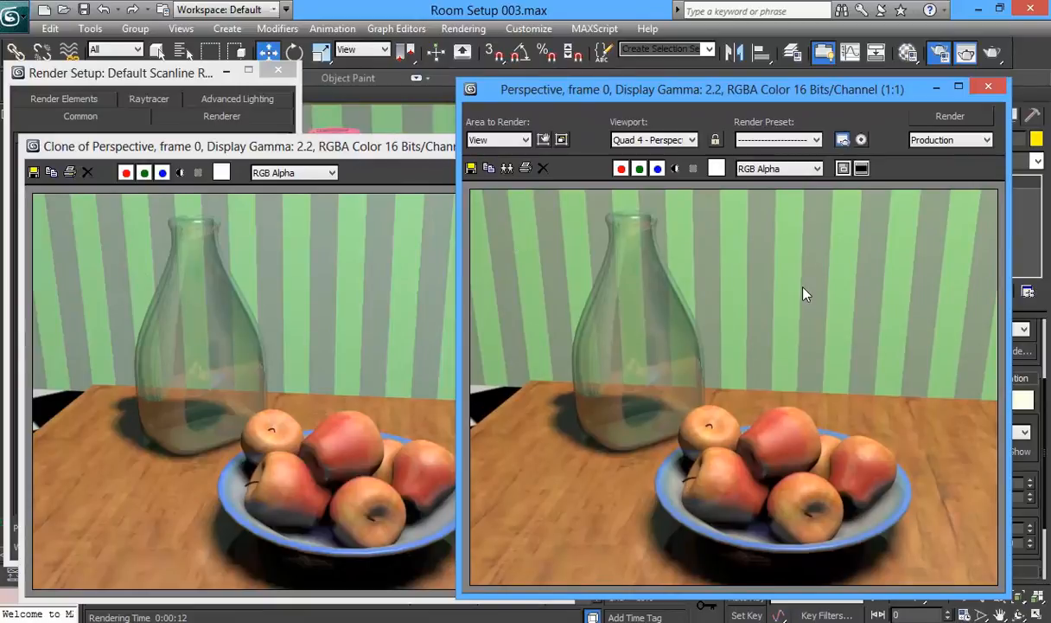
# Clone the tinted-light render, minimize both cloned frames and close the original render window.
pyautogui.click(507, 168)
pyautogui.moveTo(375, 121); pyautogui.dragTo(557, 130)
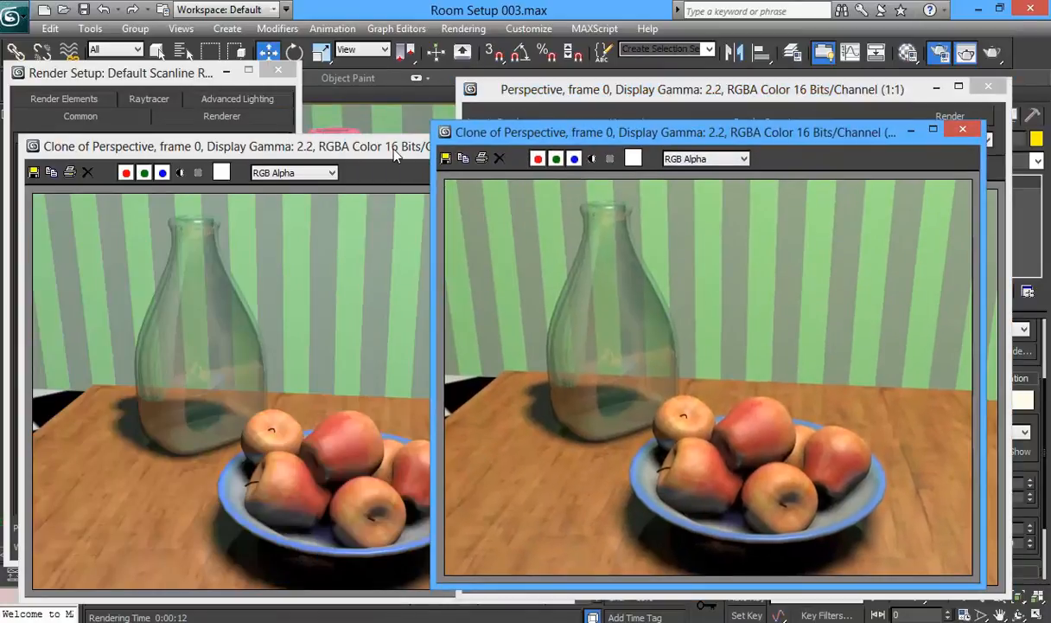
pyautogui.click(319, 143)
pyautogui.click(499, 145)
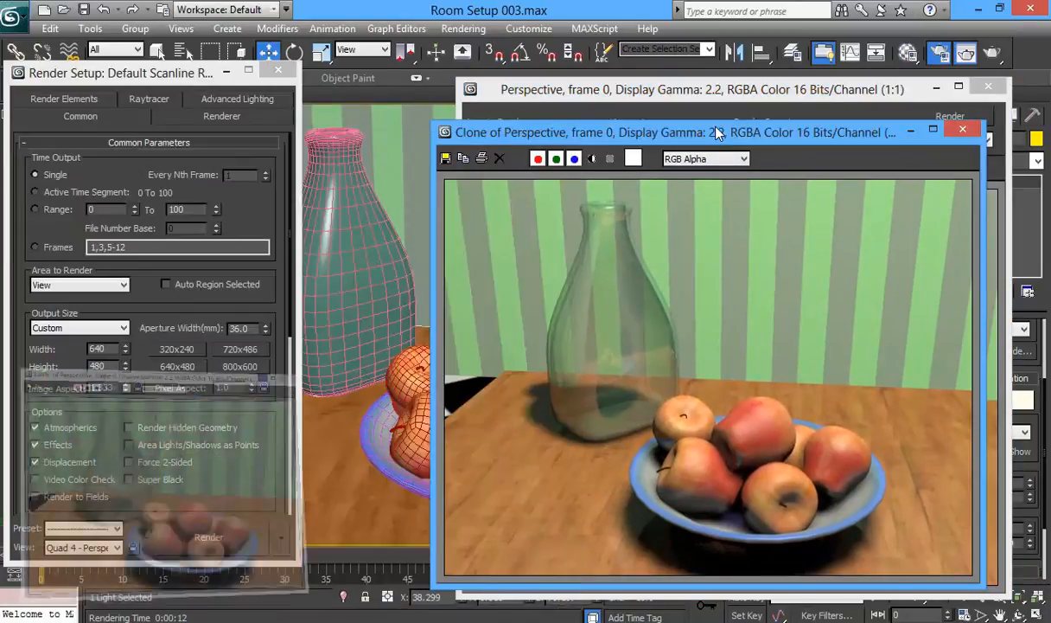
pyautogui.moveTo(873, 132)
pyautogui.mouseDown()
pyautogui.moveTo(633, 107)
pyautogui.moveTo(596, 128)
pyautogui.mouseUp()
pyautogui.click(630, 126)
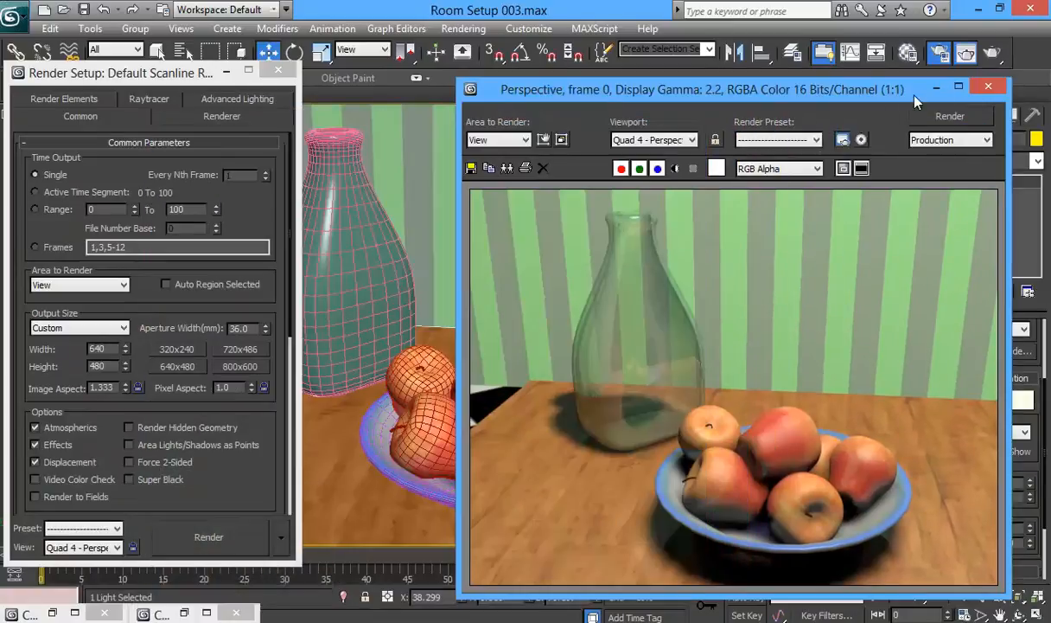
pyautogui.click(988, 87)
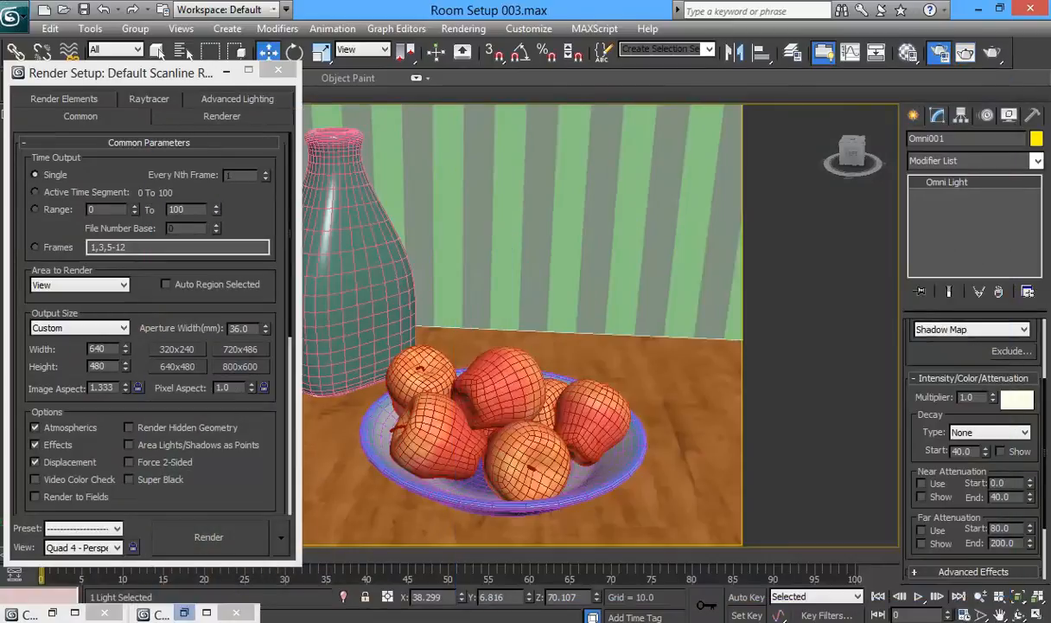
# Check tutorial steps 12 and 13 on decay and attenuation in the PDF and return to the 3ds Max scene.
pyautogui.hotkey('alt', 'Tab')
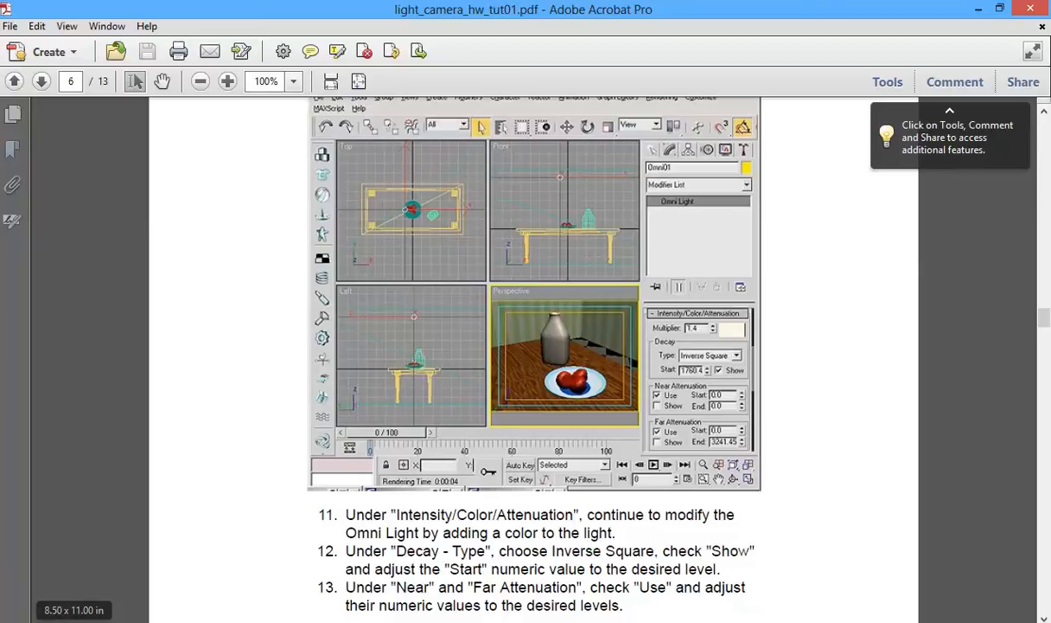
pyautogui.click(138, 621)
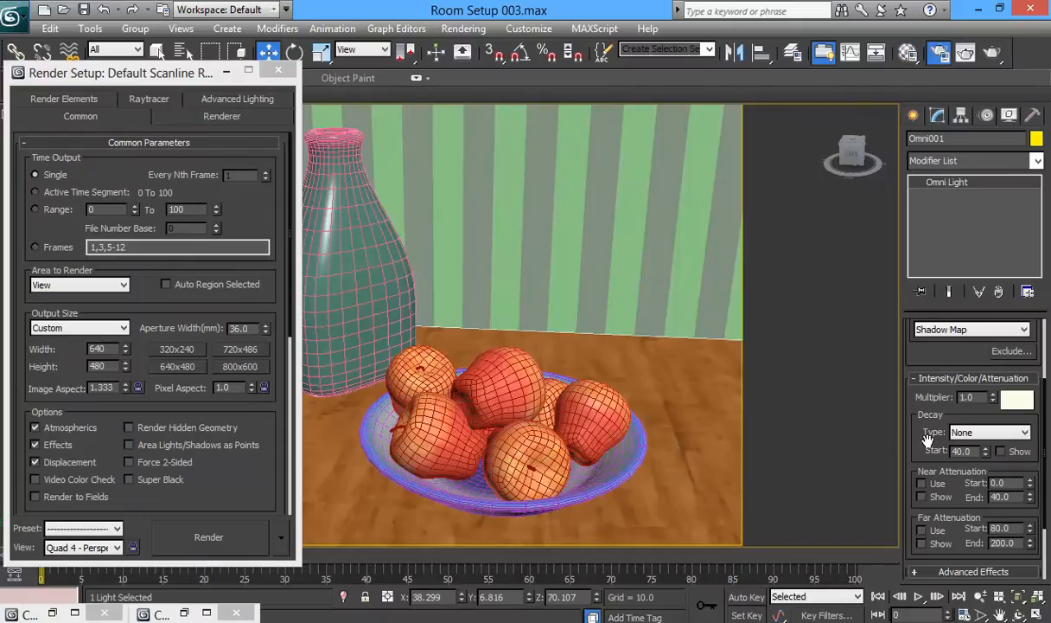
# Set the Omni light's decay type to Inverse Square and render the Perspective view.
pyautogui.click(974, 432)
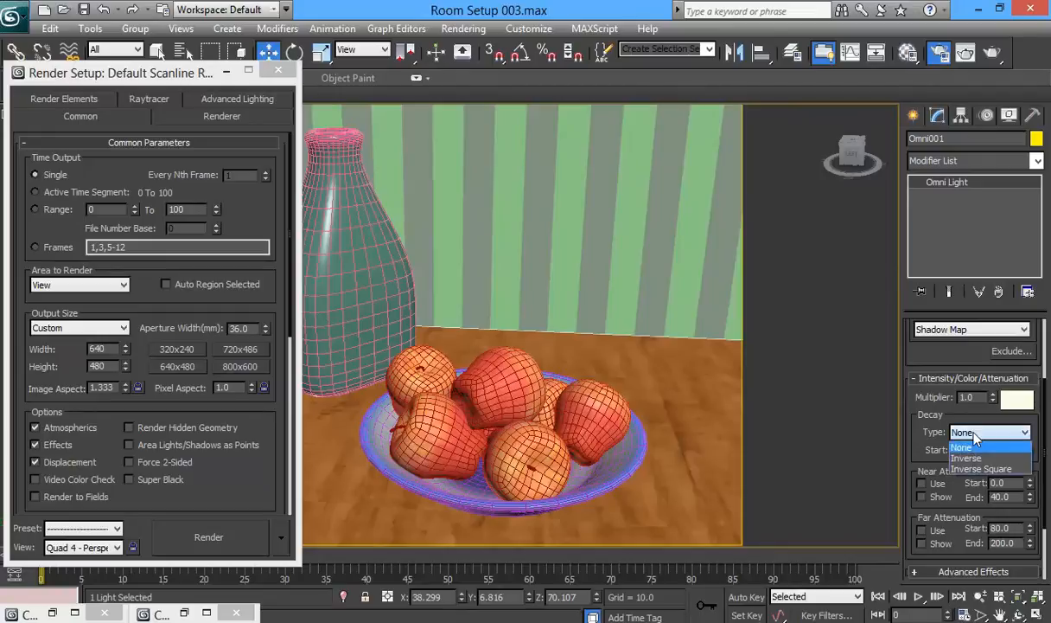
pyautogui.click(954, 467)
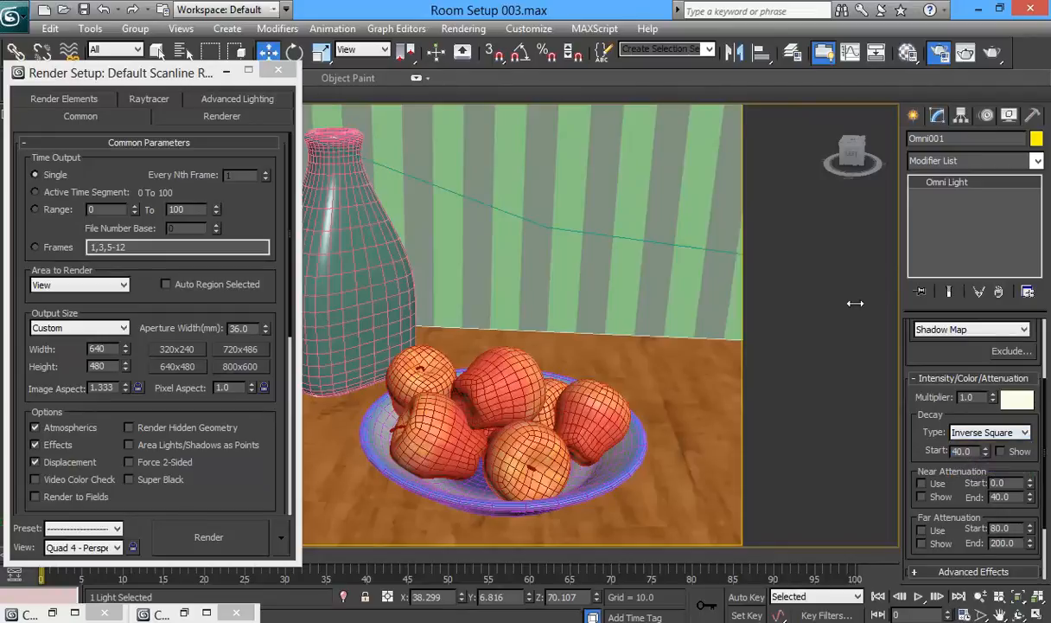
pyautogui.click(966, 53)
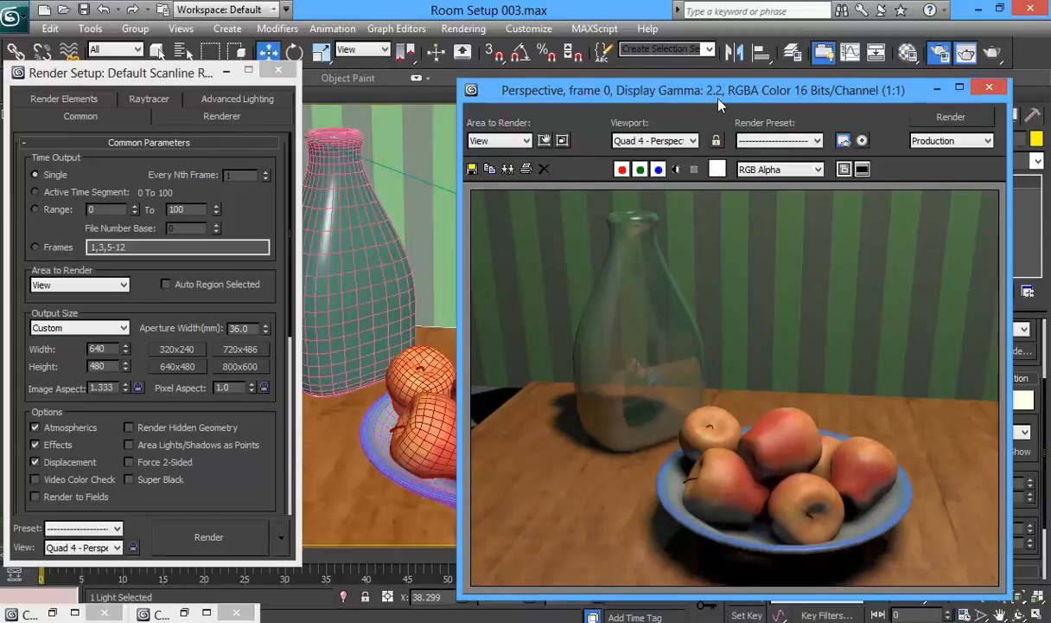
pyautogui.moveTo(695, 90); pyautogui.dragTo(448, 52)
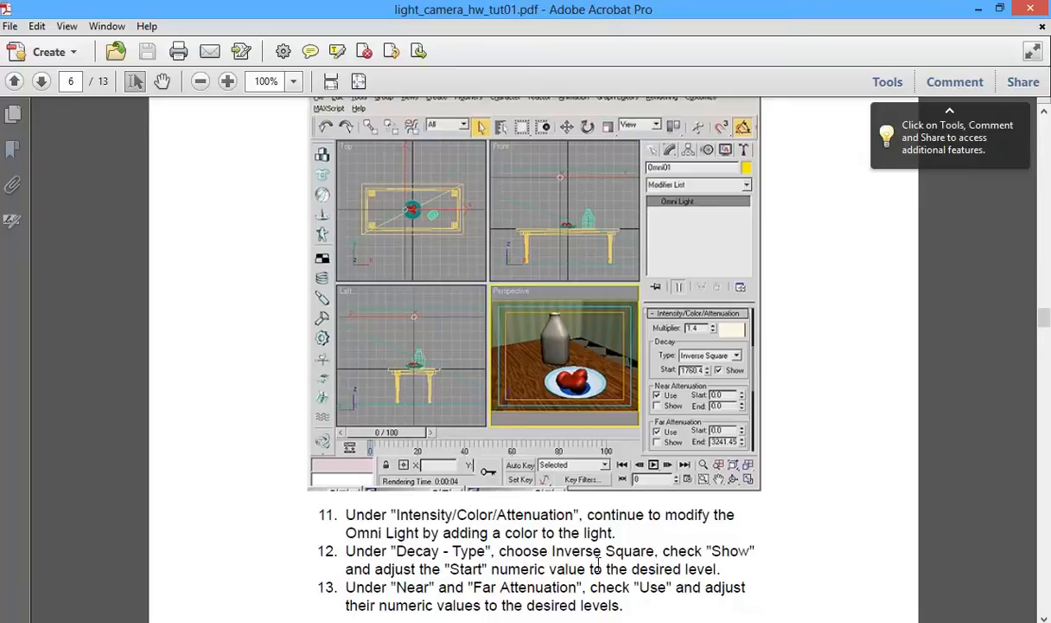
# Put away the tutorial PDF and the render window, and turn on Show for the Omni light's decay range.
pyautogui.click(978, 9)
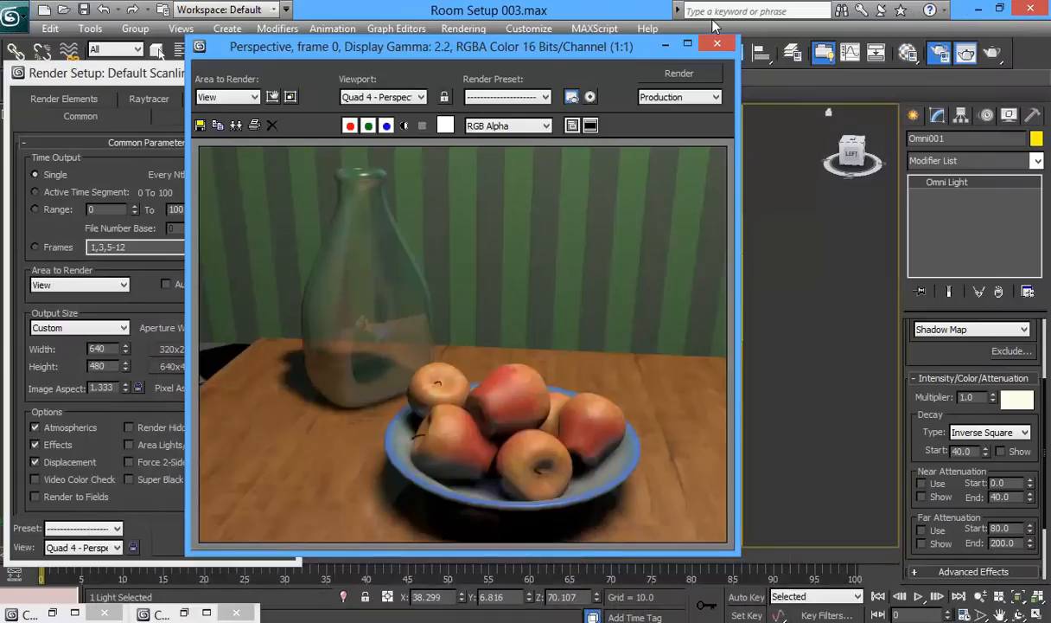
pyautogui.click(673, 44)
pyautogui.click(1002, 450)
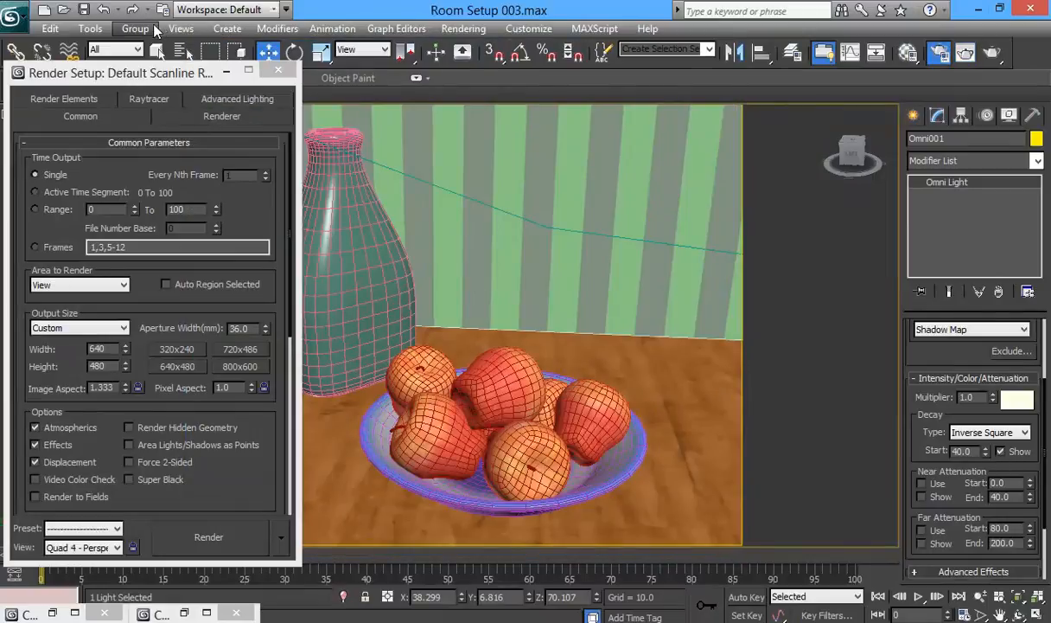
# Create a camera from the current Perspective view of the still life.
pyautogui.click(227, 29)
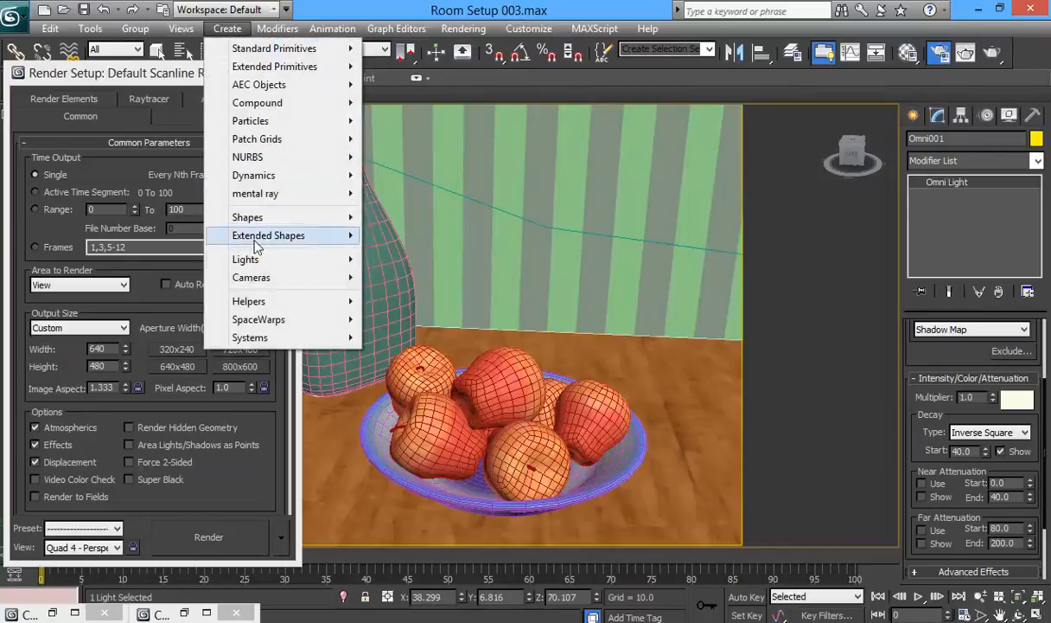
pyautogui.moveTo(249, 275)
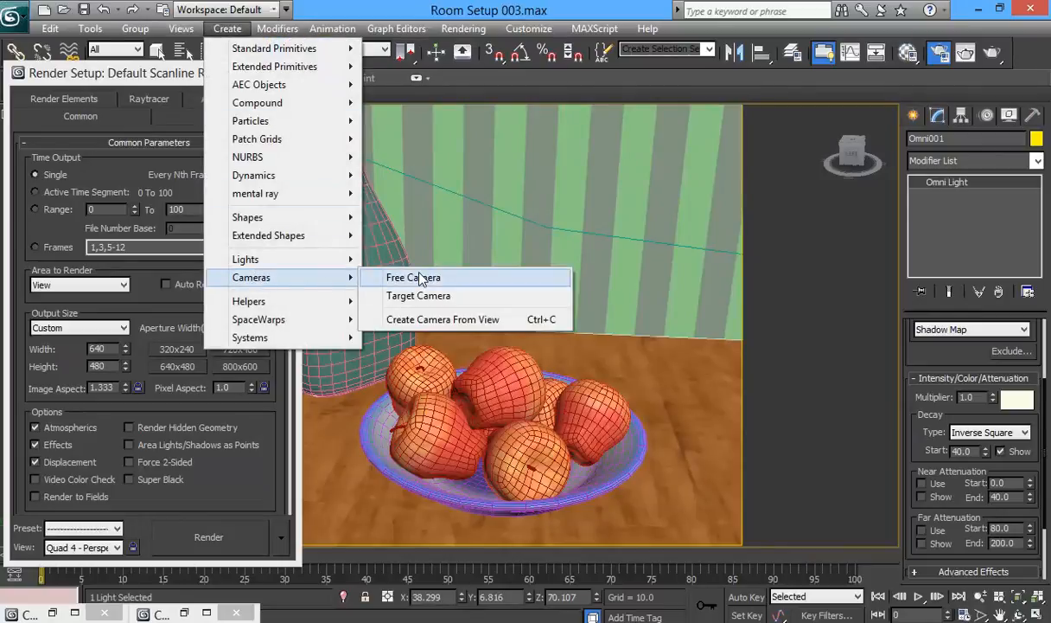
pyautogui.click(522, 320)
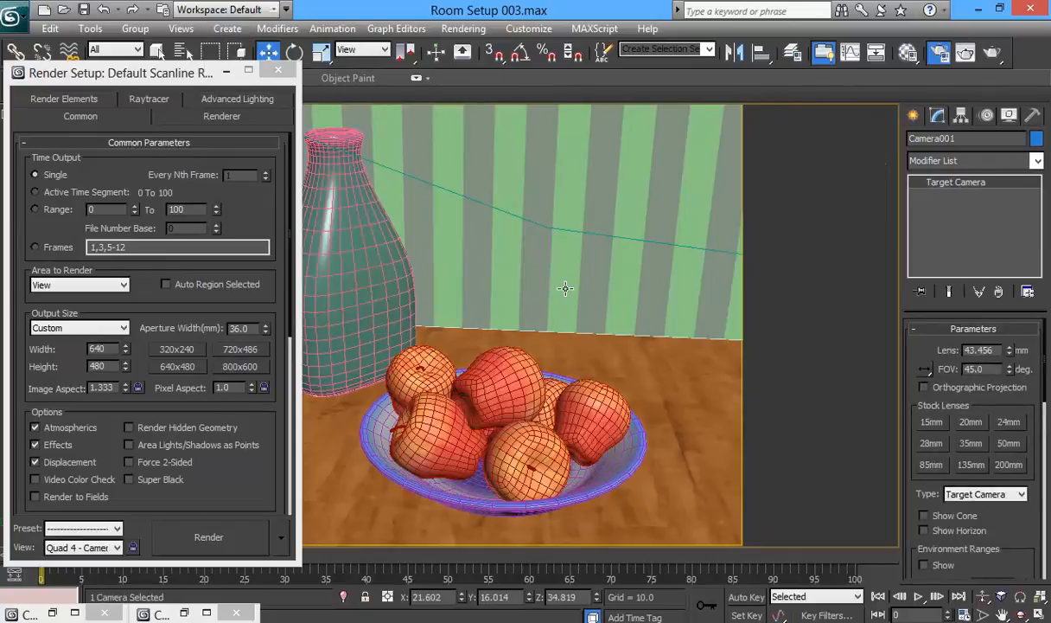
# Select the Omni light in the Perspective view and set its decay start to 50.6 so the range reaches the still life.
pyautogui.press('p')
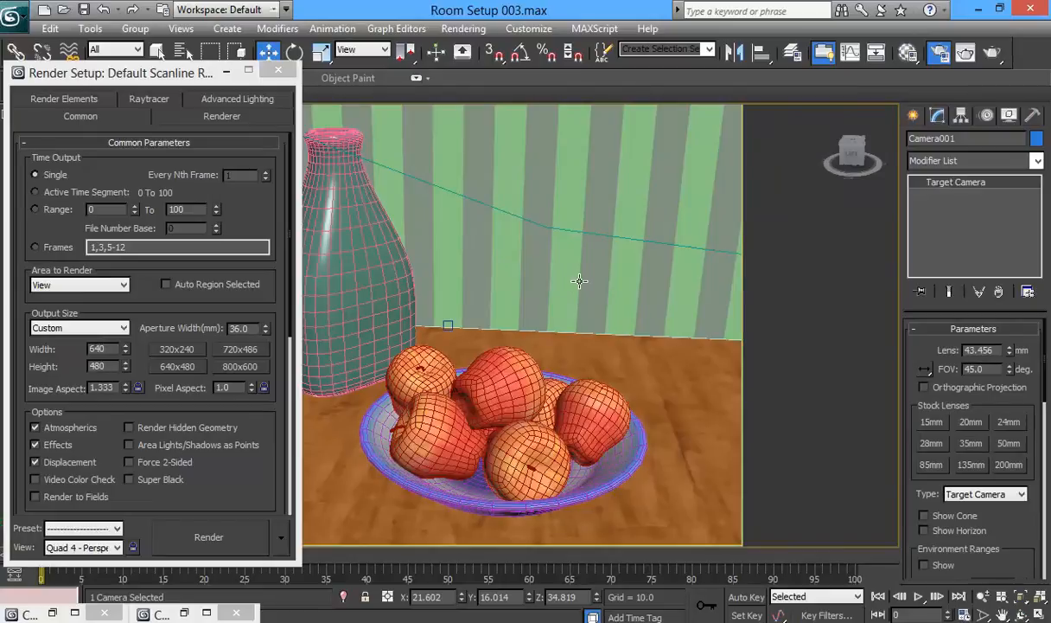
pyautogui.scroll(-1, 579, 281)
pyautogui.scroll(-2, 579, 281)
pyautogui.keyDown('alt'); pyautogui.moveTo(590, 305); pyautogui.dragTo(543, 327, button='middle'); pyautogui.keyUp('alt')
pyautogui.scroll(-8, 581, 320)
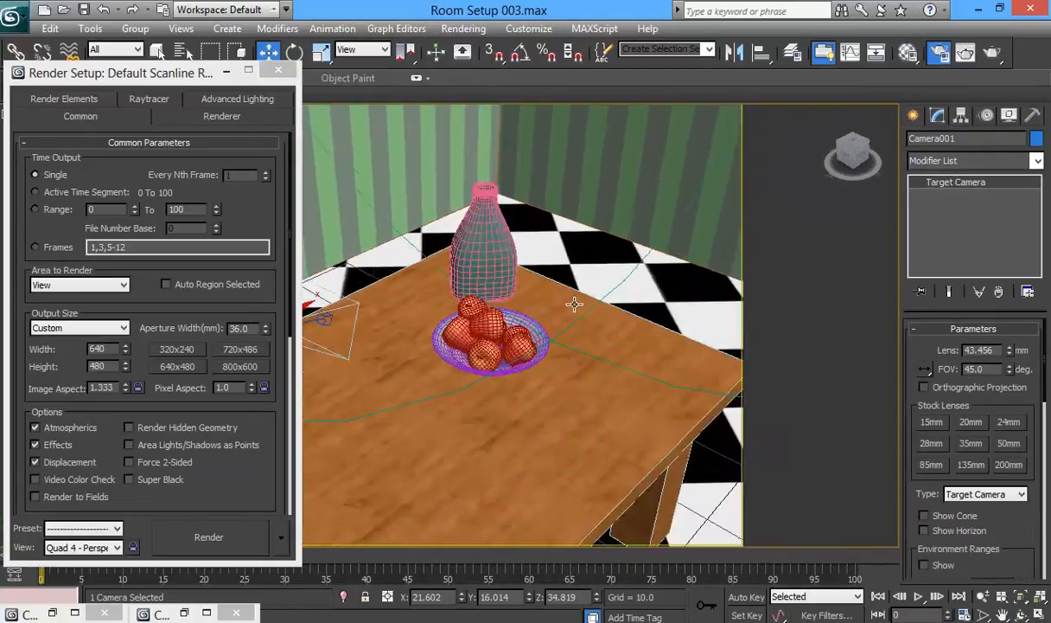
pyautogui.scroll(-6, 575, 303)
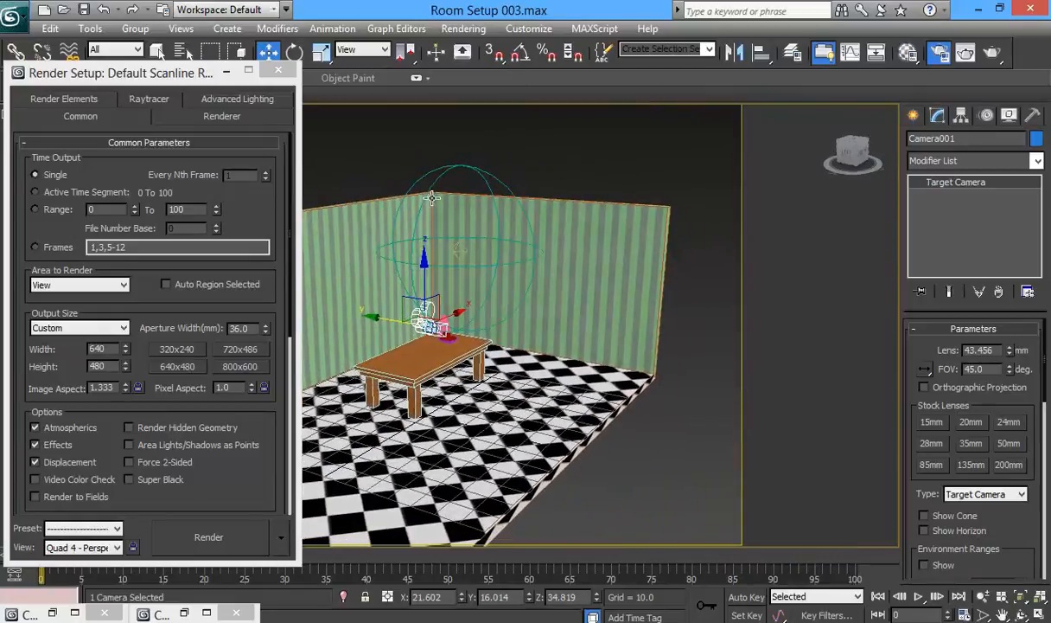
pyautogui.click(459, 253)
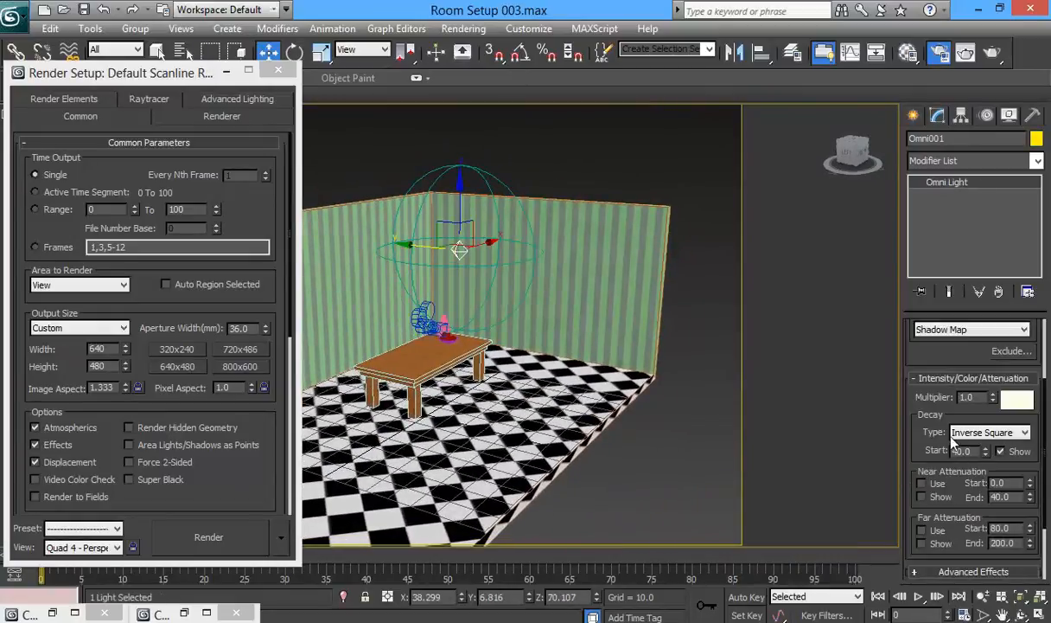
pyautogui.moveTo(986, 453); pyautogui.dragTo(967, 442)
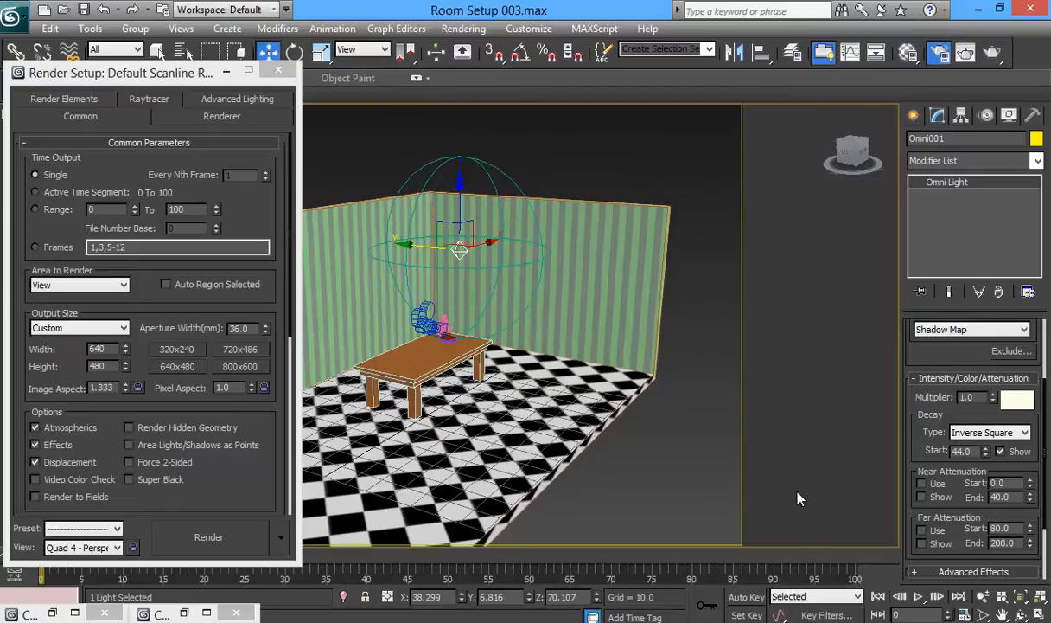
pyautogui.scroll(6, 499, 362)
pyautogui.keyDown('alt'); pyautogui.moveTo(477, 392); pyautogui.dragTo(602, 427, button='middle'); pyautogui.keyUp('alt')
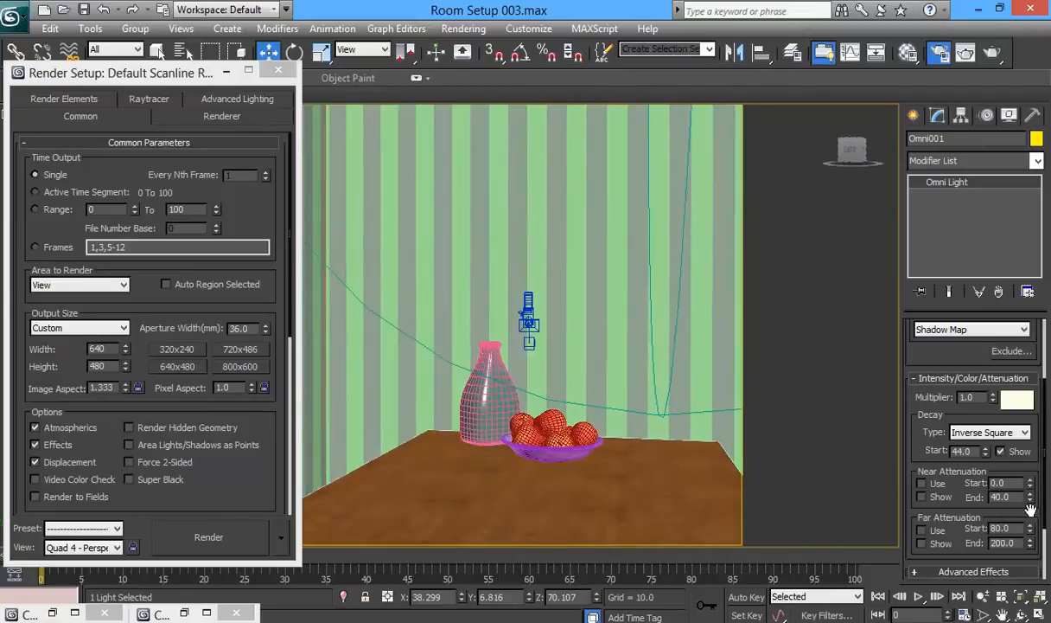
pyautogui.moveTo(986, 450); pyautogui.dragTo(981, 435)
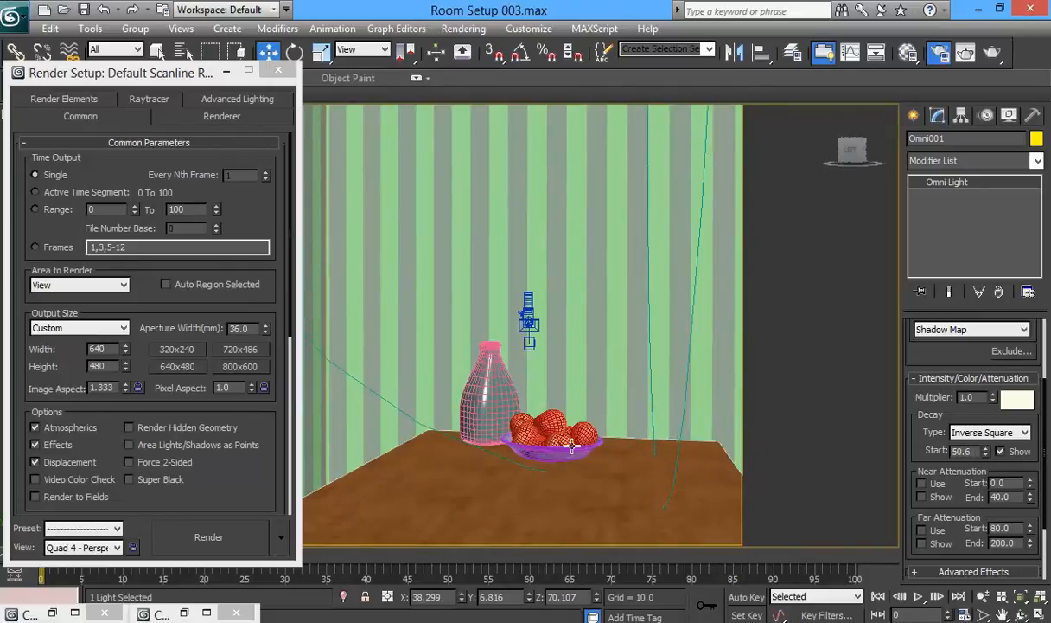
# Render the still life through the Camera001 view.
pyautogui.press('c')
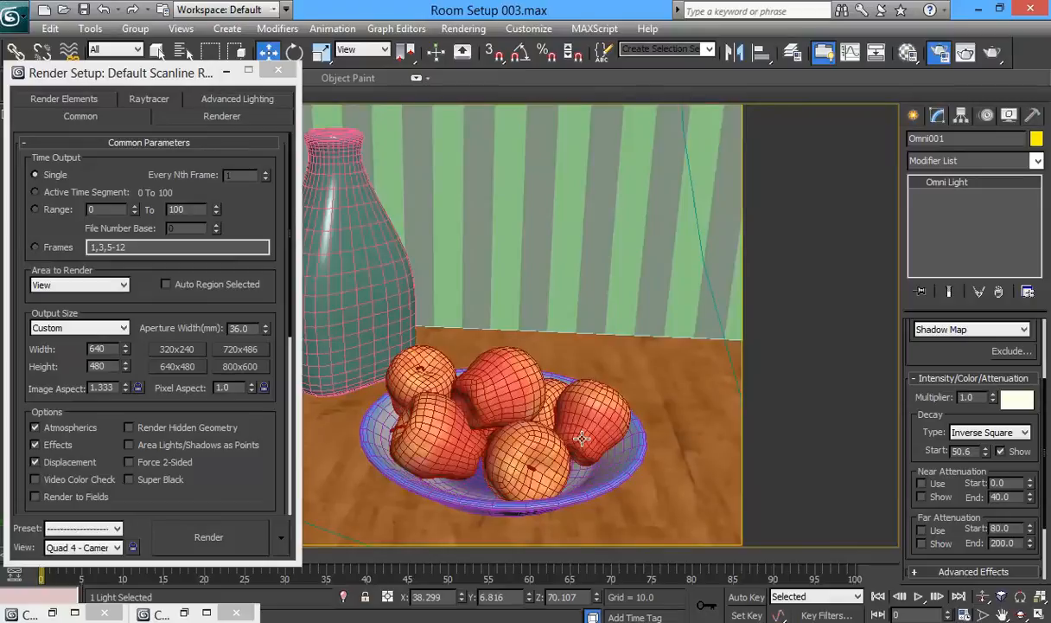
pyautogui.click(992, 55)
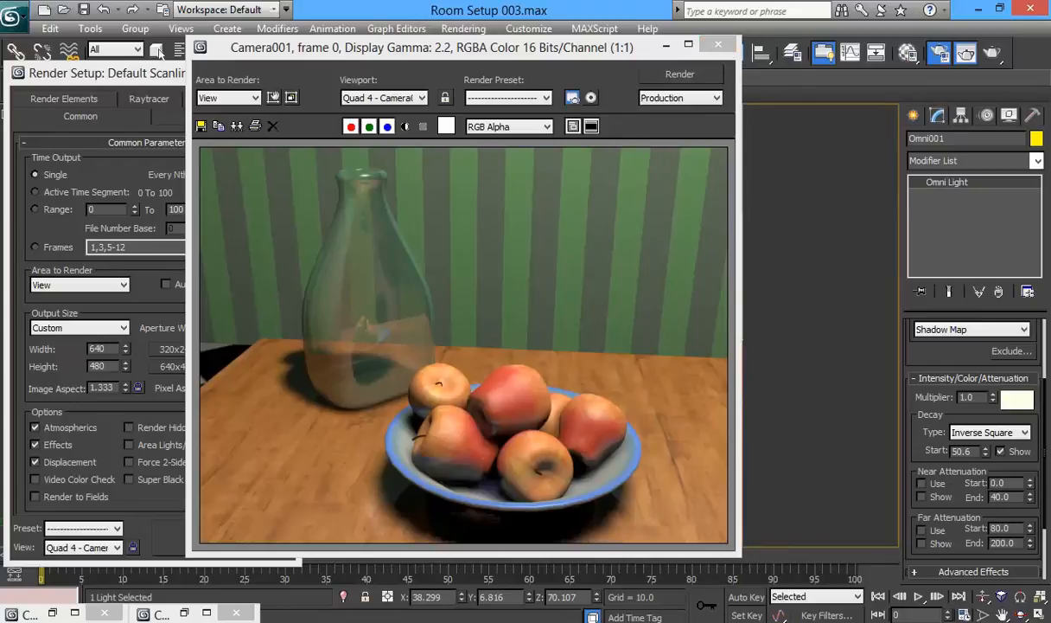
# Check tutorial step 13 on near and far attenuation in the PDF, and close the render and Render Setup windows.
pyautogui.click(389, 620)
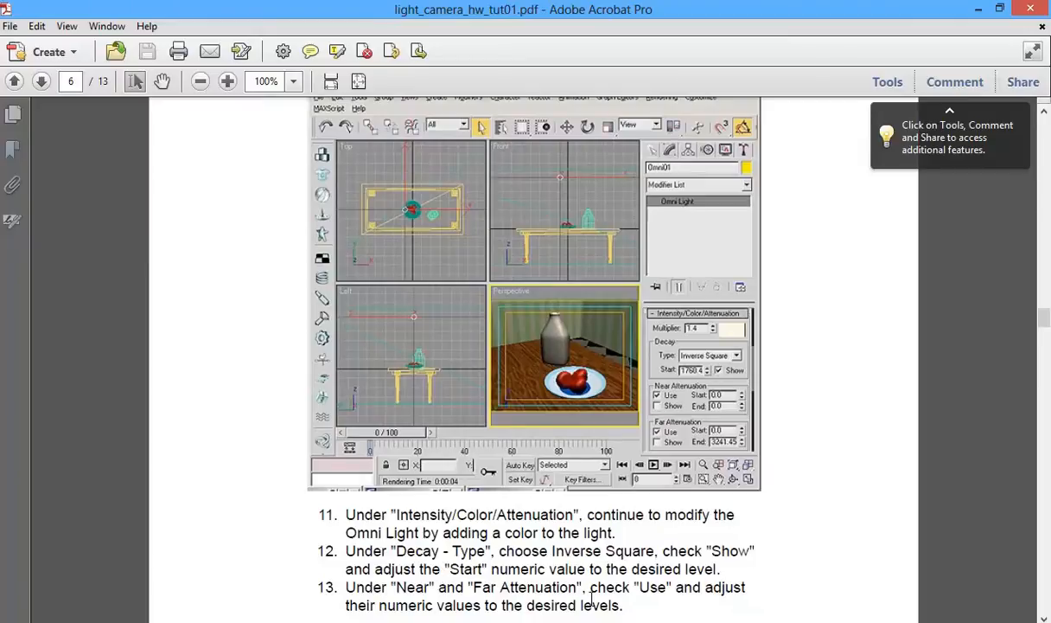
pyautogui.scroll(-5, 594, 560)
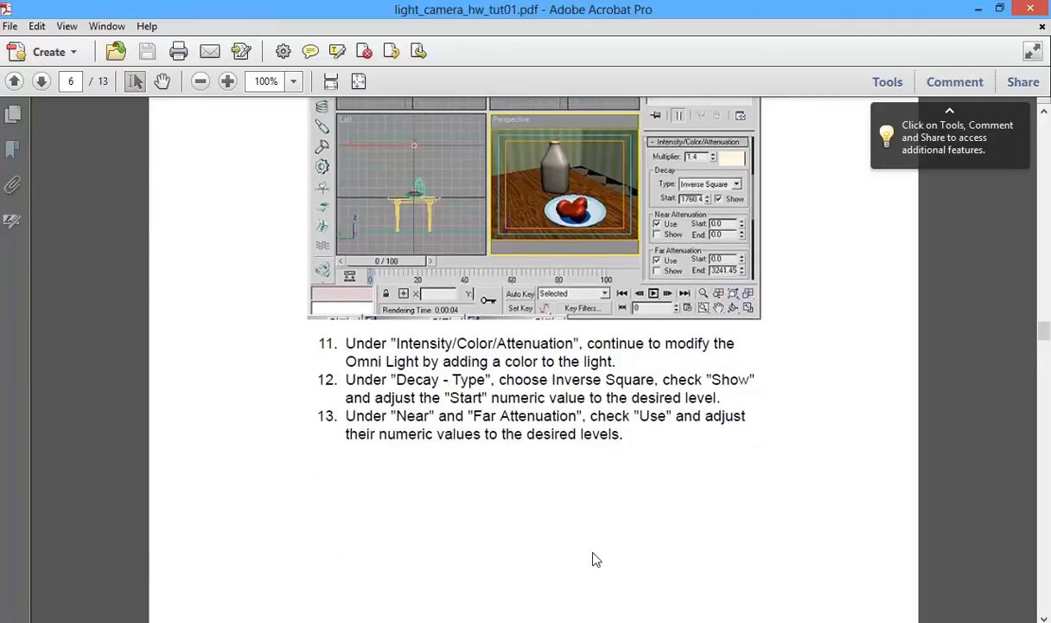
pyautogui.scroll(-2, 595, 560)
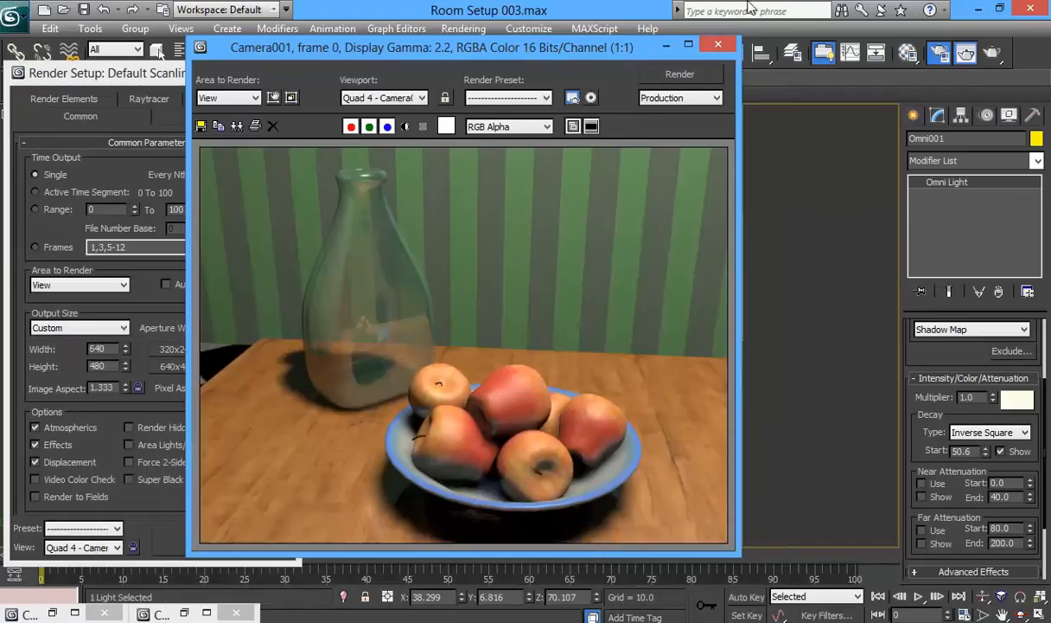
pyautogui.click(715, 48)
pyautogui.click(279, 70)
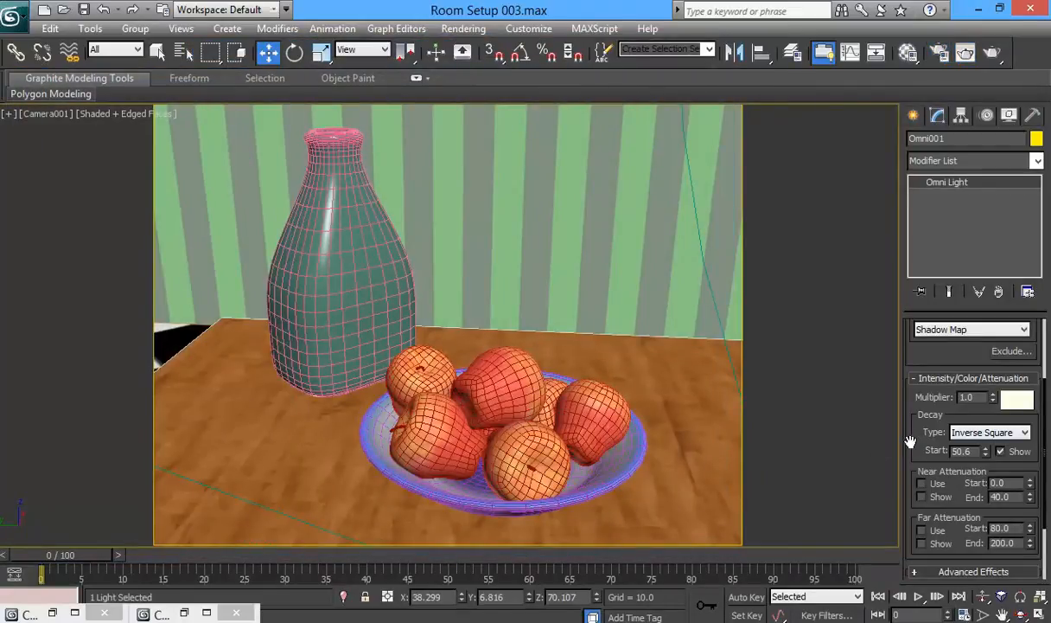
# In the Front view, try near attenuation on the Omni light with start 0.39 and end 19.2, and disable it again.
pyautogui.scroll(-3, 916, 432)
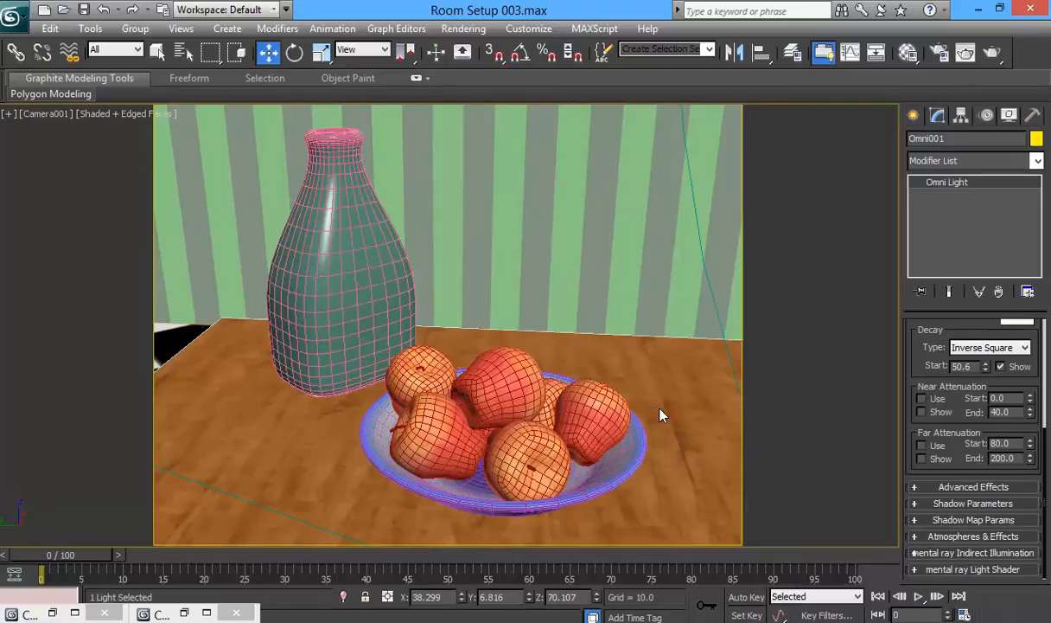
pyautogui.press('f')
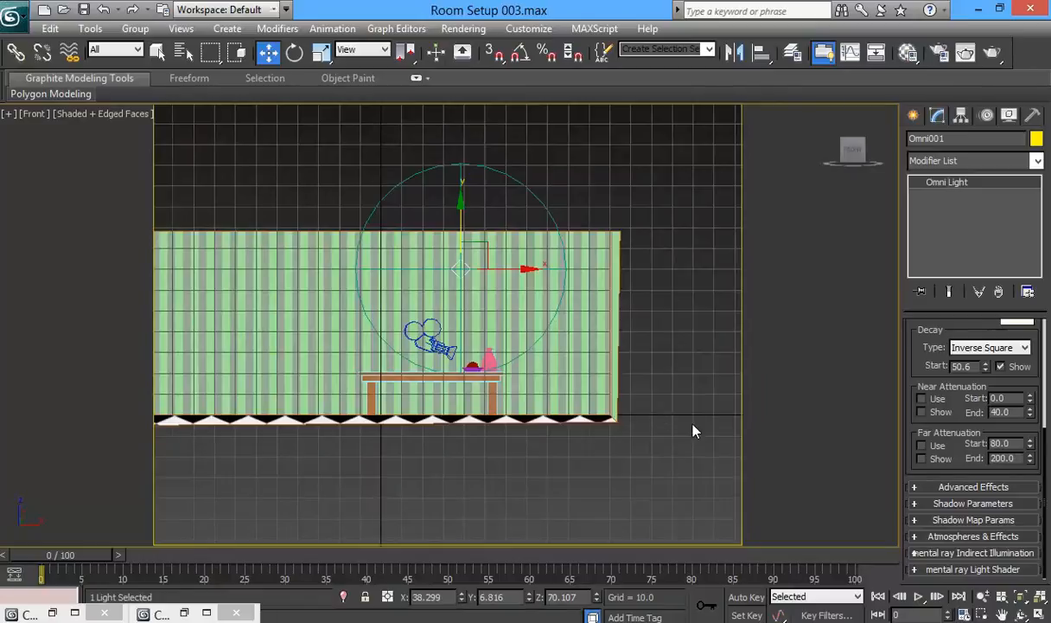
pyautogui.click(921, 399)
pyautogui.moveTo(1030, 393); pyautogui.dragTo(1029, 363)
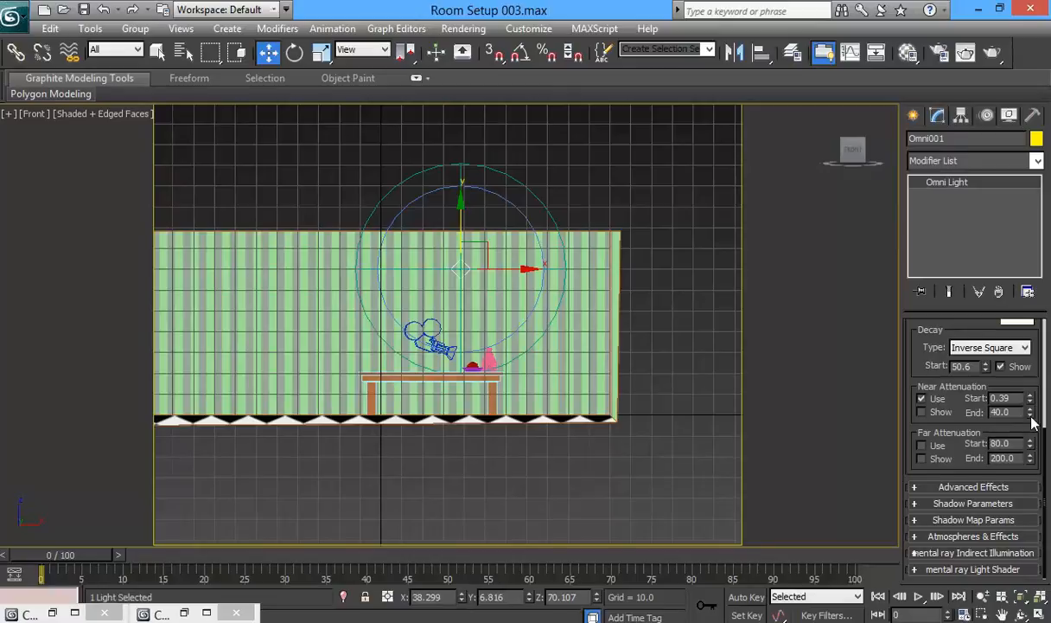
pyautogui.moveTo(1032, 415); pyautogui.dragTo(1019, 446)
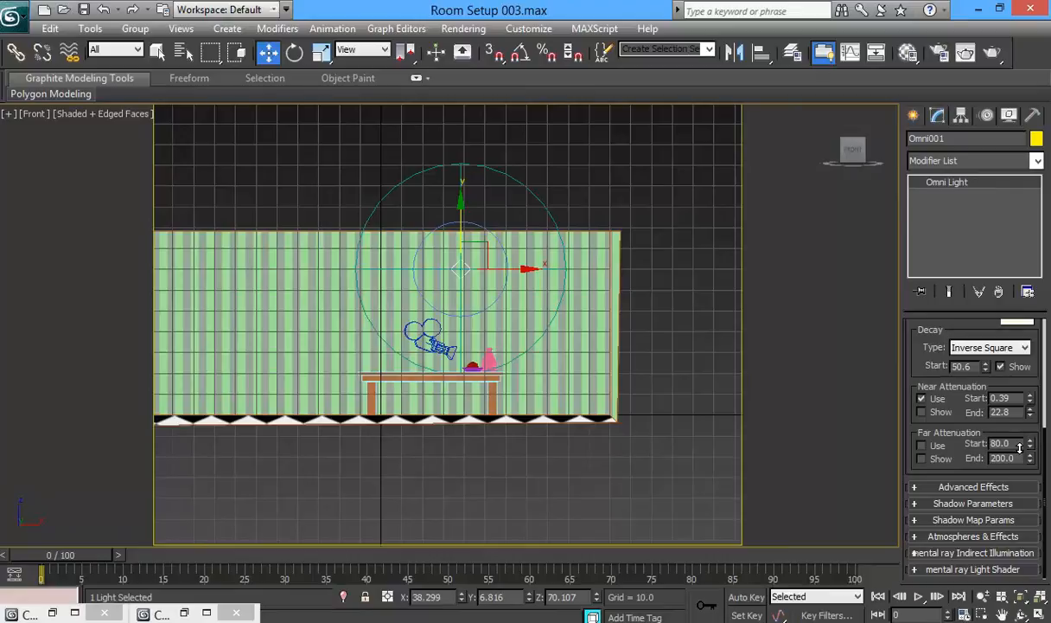
pyautogui.moveTo(1021, 443); pyautogui.dragTo(1020, 423)
pyautogui.click(922, 398)
# Enable far attenuation on the Omni light with start 39.904 and end 54.5.
pyautogui.click(921, 445)
pyautogui.moveTo(1031, 444)
pyautogui.mouseDown()
pyautogui.moveTo(1028, 475)
pyautogui.moveTo(1031, 448)
pyautogui.moveTo(1023, 454)
pyautogui.mouseUp()
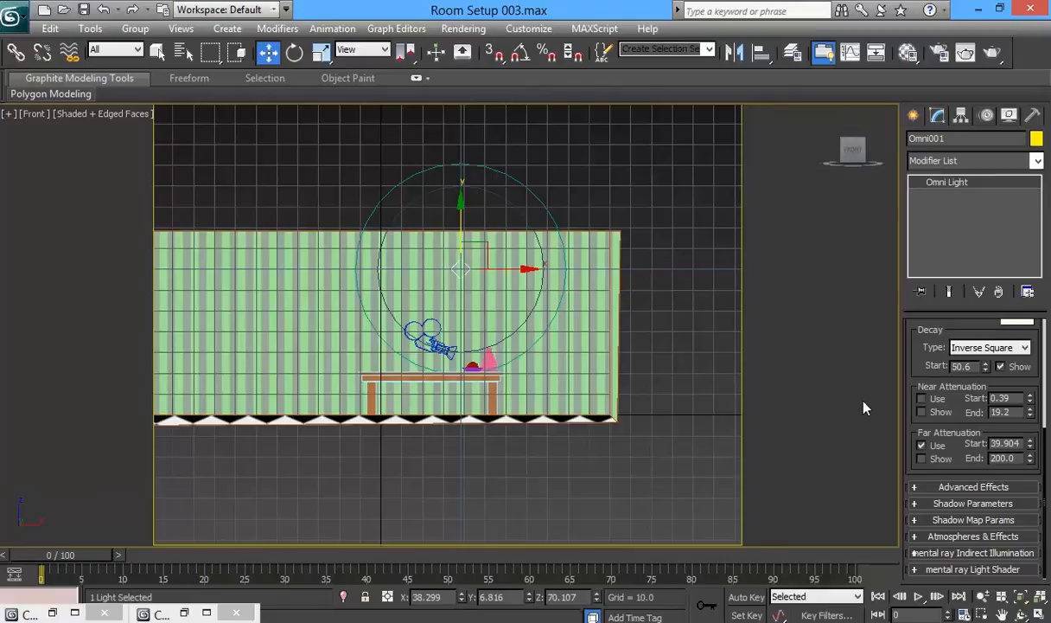
pyautogui.moveTo(913, 369); pyautogui.dragTo(908, 564)
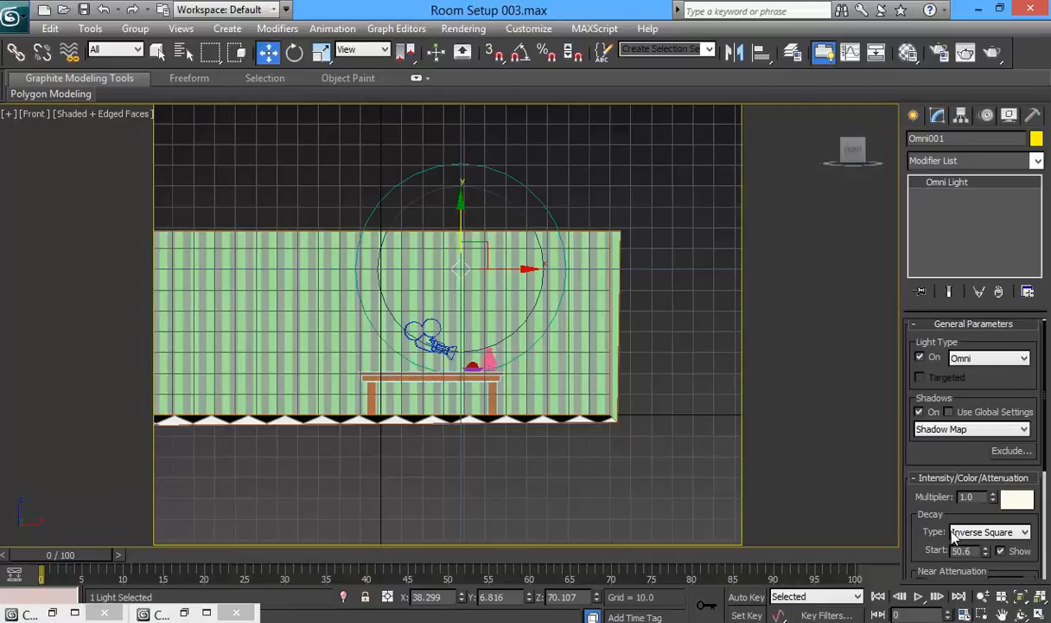
pyautogui.moveTo(918, 530); pyautogui.dragTo(899, 308)
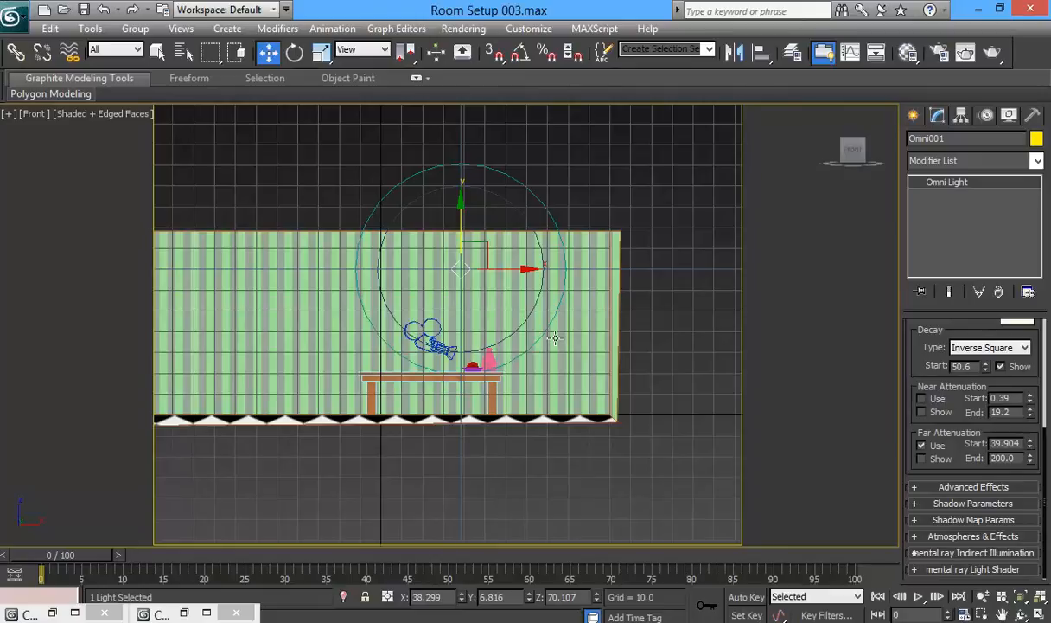
pyautogui.moveTo(1023, 459); pyautogui.dragTo(940, 459)
pyautogui.write('50')
pyautogui.press('Return')
pyautogui.moveTo(1029, 465); pyautogui.dragTo(1014, 450)
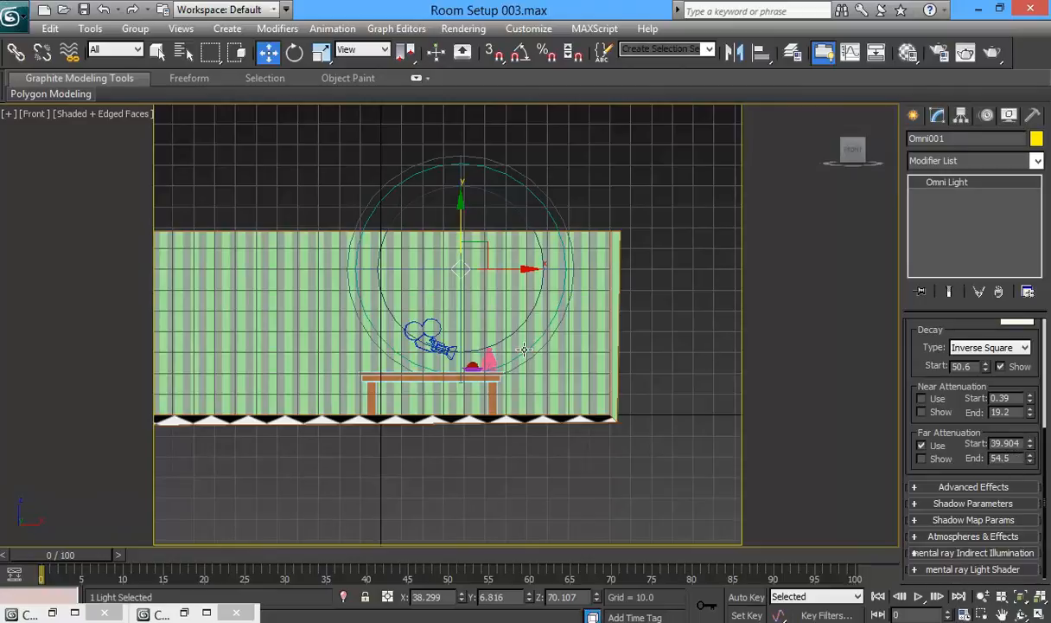
# Render the Camera001 view with the far attenuation applied and close the render window.
pyautogui.moveTo(523, 352); pyautogui.dragTo(521, 359, button='middle')
pyautogui.press('c')
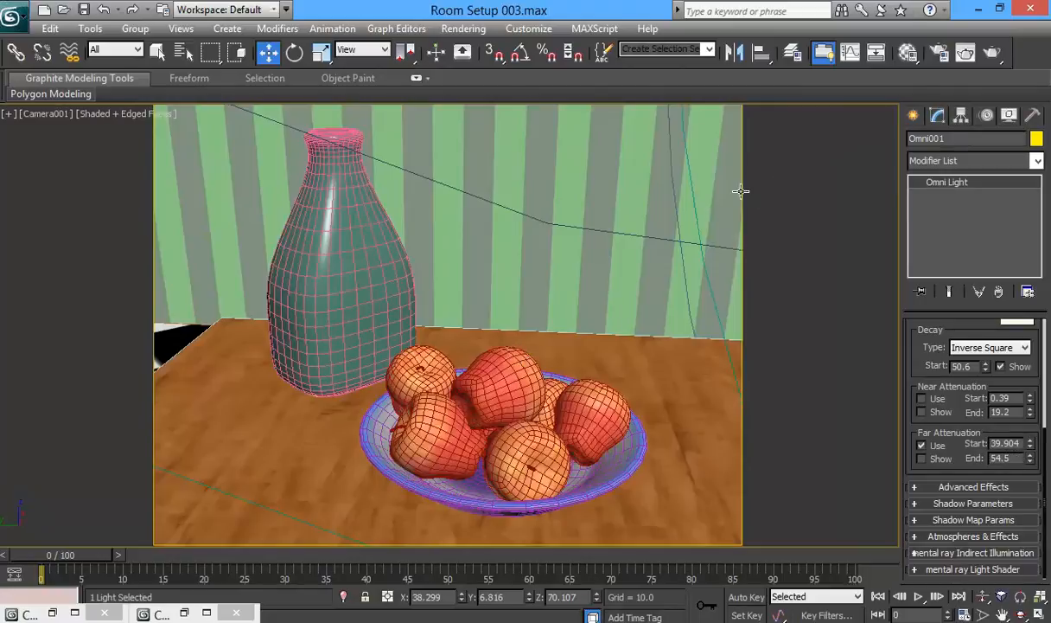
pyautogui.click(965, 52)
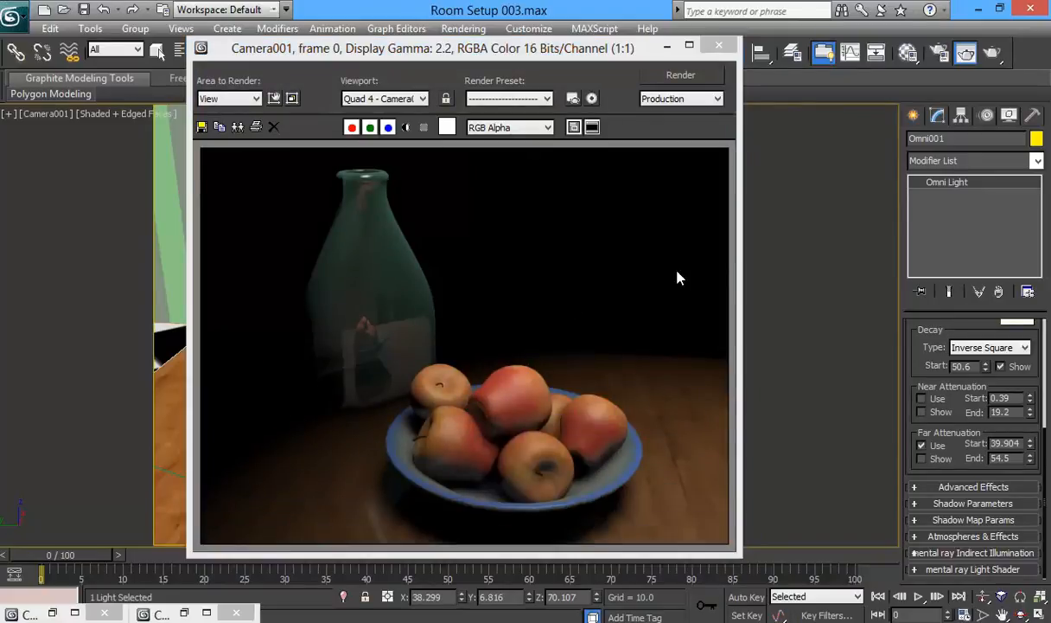
pyautogui.click(719, 45)
# Set the Omni light's far attenuation end to 94.83 while viewing the whole room in the Perspective view.
pyautogui.press('p')
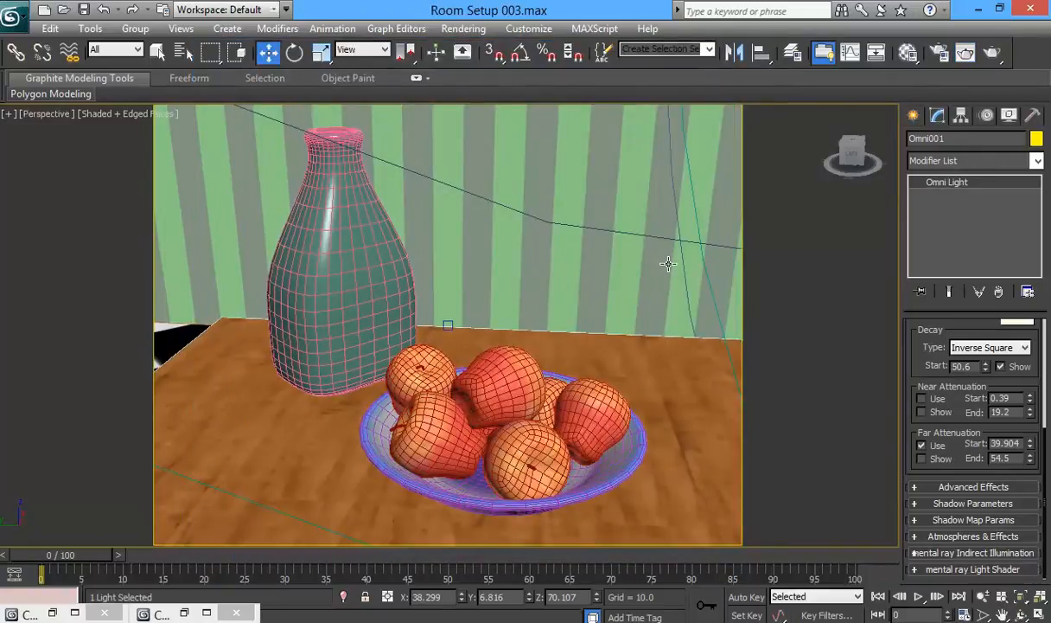
pyautogui.scroll(-10, 668, 264)
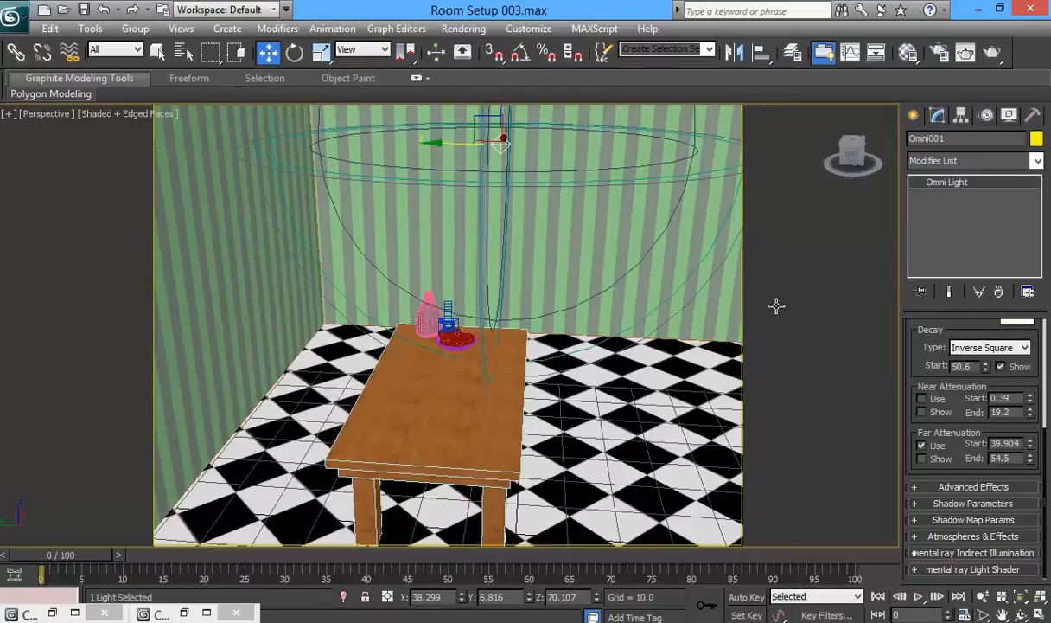
pyautogui.moveTo(1031, 463); pyautogui.dragTo(972, 394)
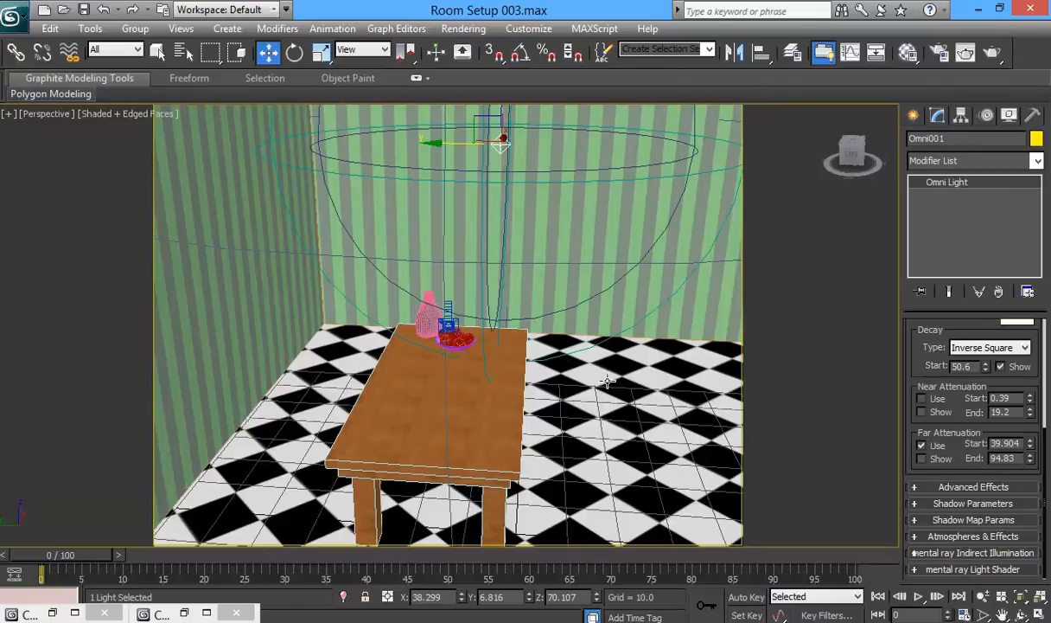
# Raise the Omni light's far attenuation end to 98.623, render the Camera001 view and close the render window.
pyautogui.keyDown('alt'); pyautogui.moveTo(681, 410); pyautogui.dragTo(616, 408, button='middle'); pyautogui.keyUp('alt')
pyautogui.keyDown('alt'); pyautogui.moveTo(619, 403); pyautogui.dragTo(628, 402, button='middle'); pyautogui.keyUp('alt')
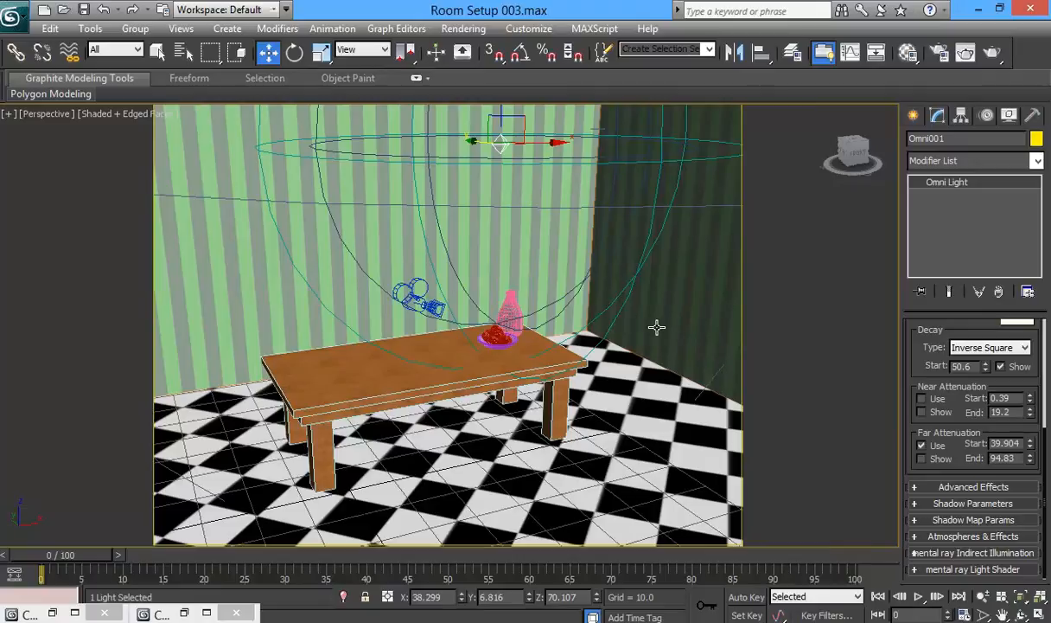
pyautogui.keyDown('alt'); pyautogui.moveTo(640, 339); pyautogui.dragTo(638, 413, button='middle'); pyautogui.keyUp('alt')
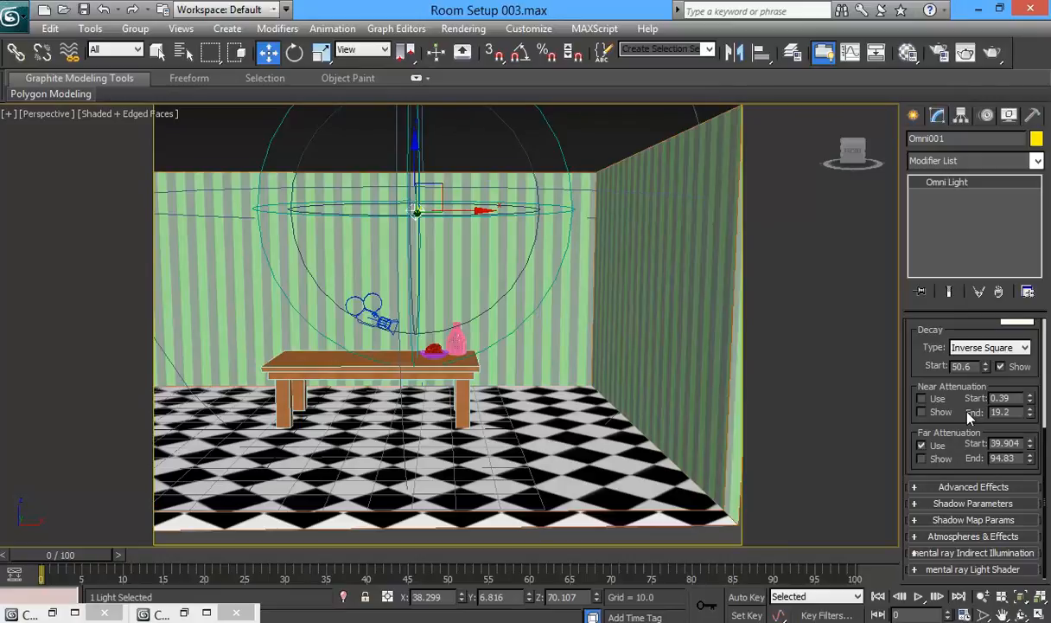
pyautogui.moveTo(1030, 461); pyautogui.dragTo(1023, 448)
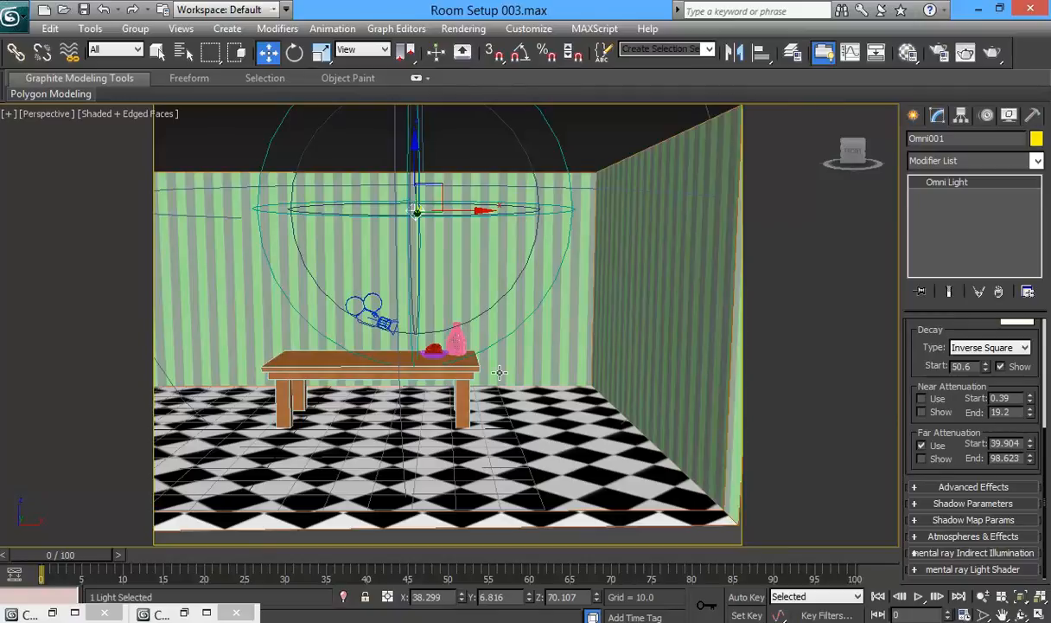
pyautogui.press('c')
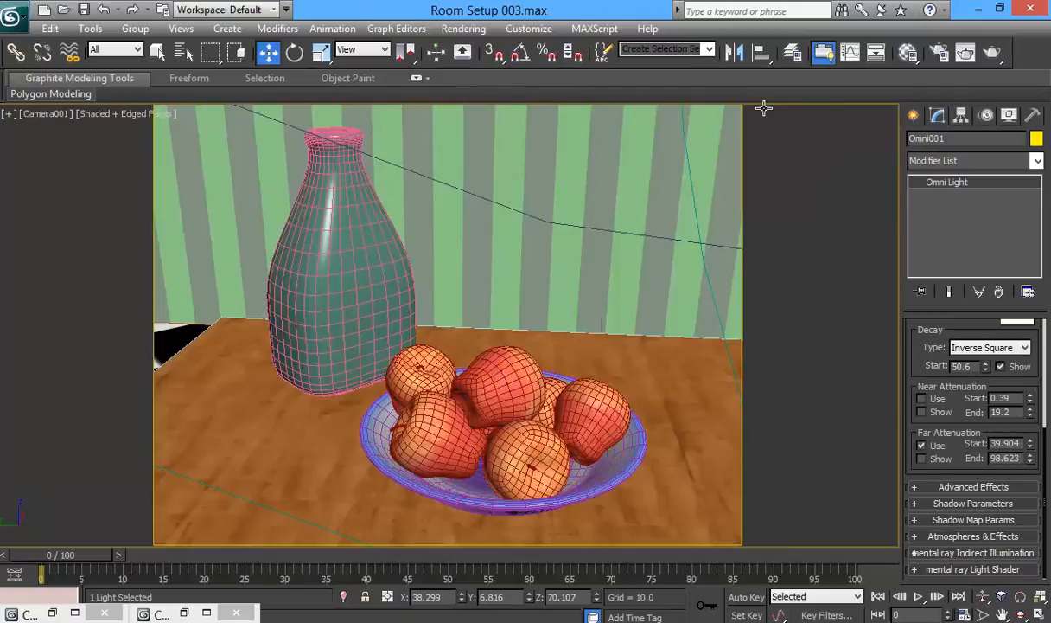
pyautogui.click(966, 52)
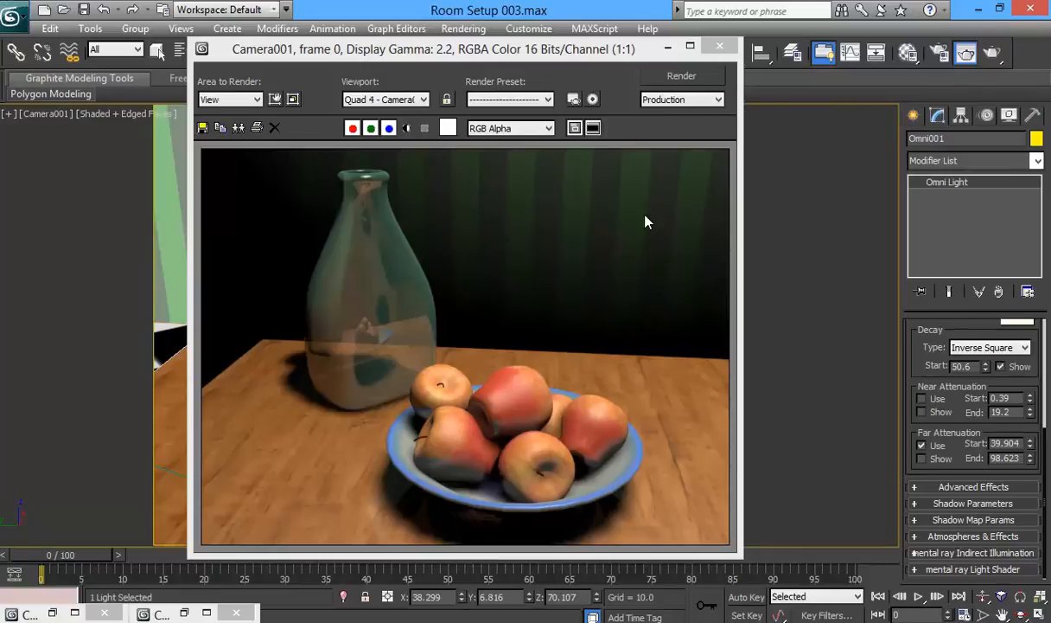
pyautogui.click(719, 46)
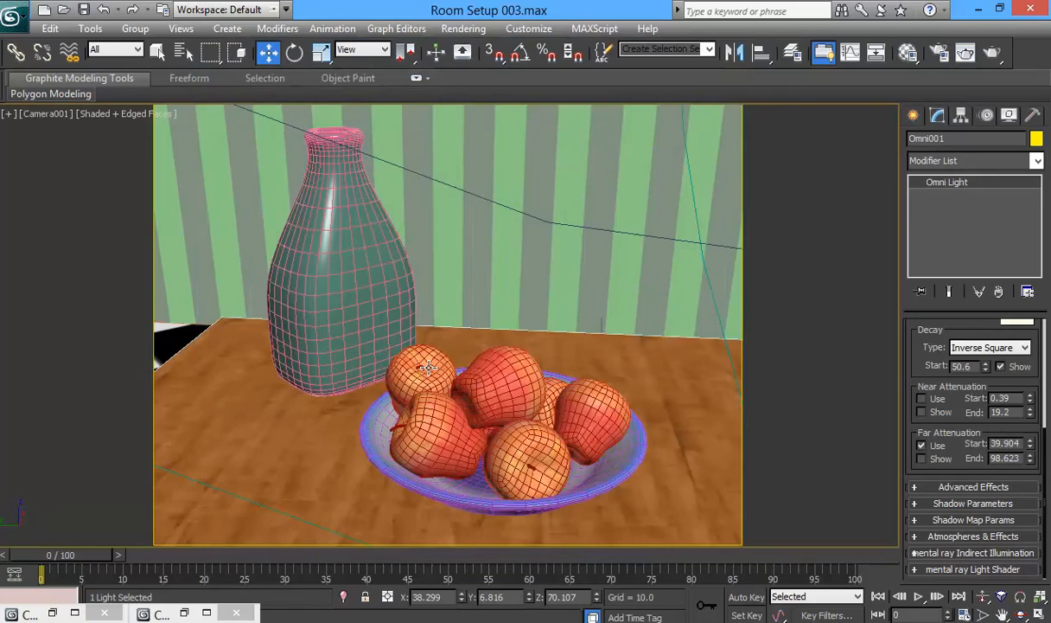
# While viewing the whole room in Perspective, try far attenuation ends of 200 and 150, and render the Camera001 view with 150.
pyautogui.press('p')
pyautogui.scroll(-6, 426, 369)
pyautogui.scroll(-7, 428, 369)
pyautogui.keyDown('alt'); pyautogui.moveTo(558, 386); pyautogui.dragTo(395, 403, button='middle'); pyautogui.keyUp('alt')
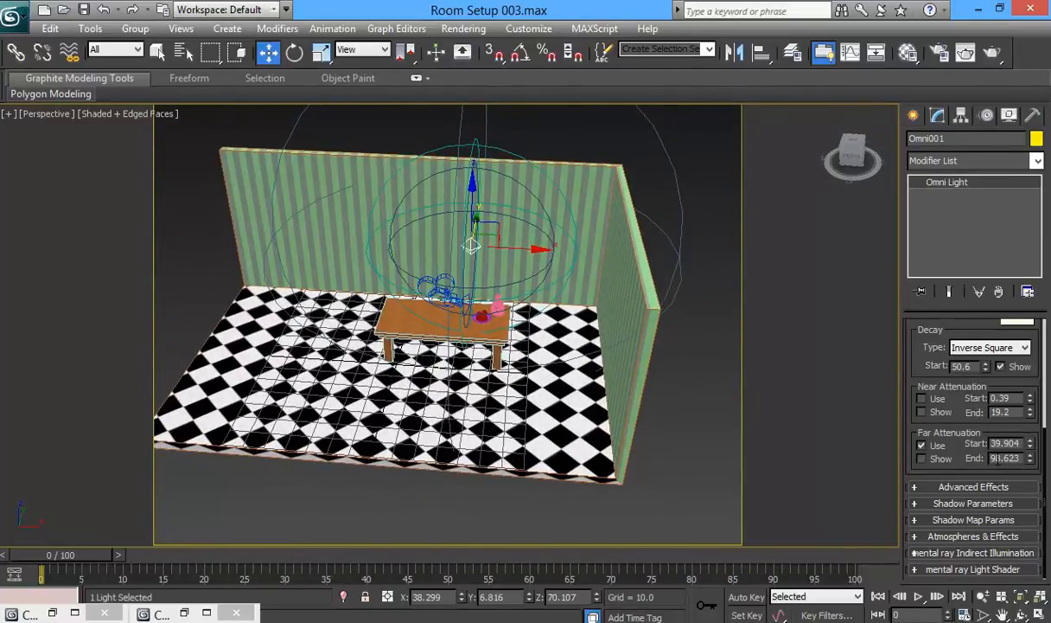
pyautogui.doubleClick(1004, 458)
pyautogui.write('200')
pyautogui.press('Return')
pyautogui.keyDown('alt'); pyautogui.moveTo(489, 299); pyautogui.dragTo(468, 245, button='middle'); pyautogui.keyUp('alt')
pyautogui.press('Tab')
pyautogui.write('150')
pyautogui.press('Return')
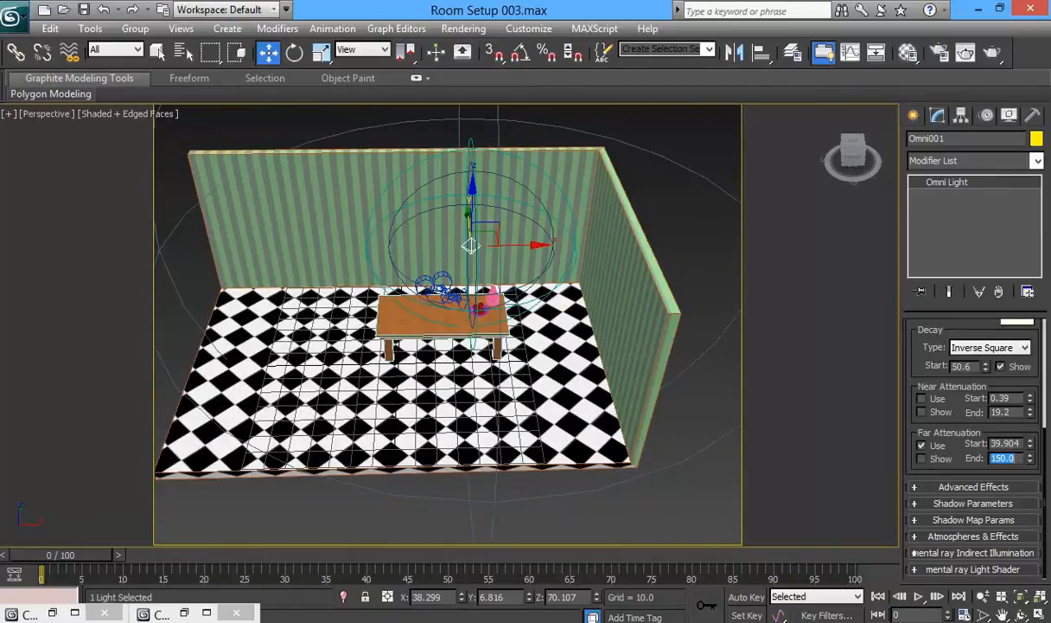
pyautogui.press('c')
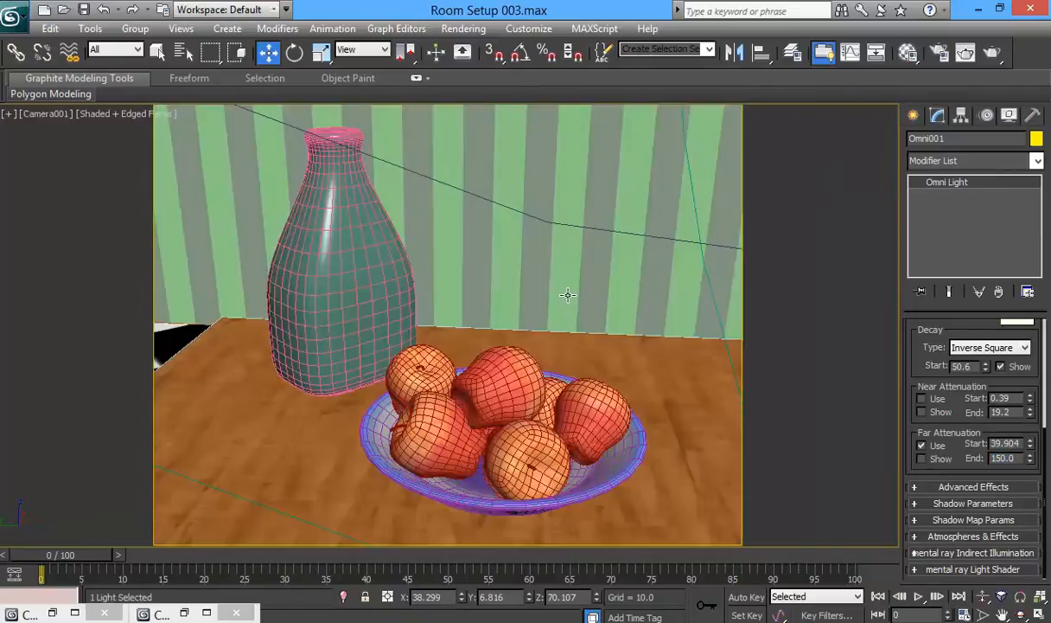
pyautogui.click(993, 54)
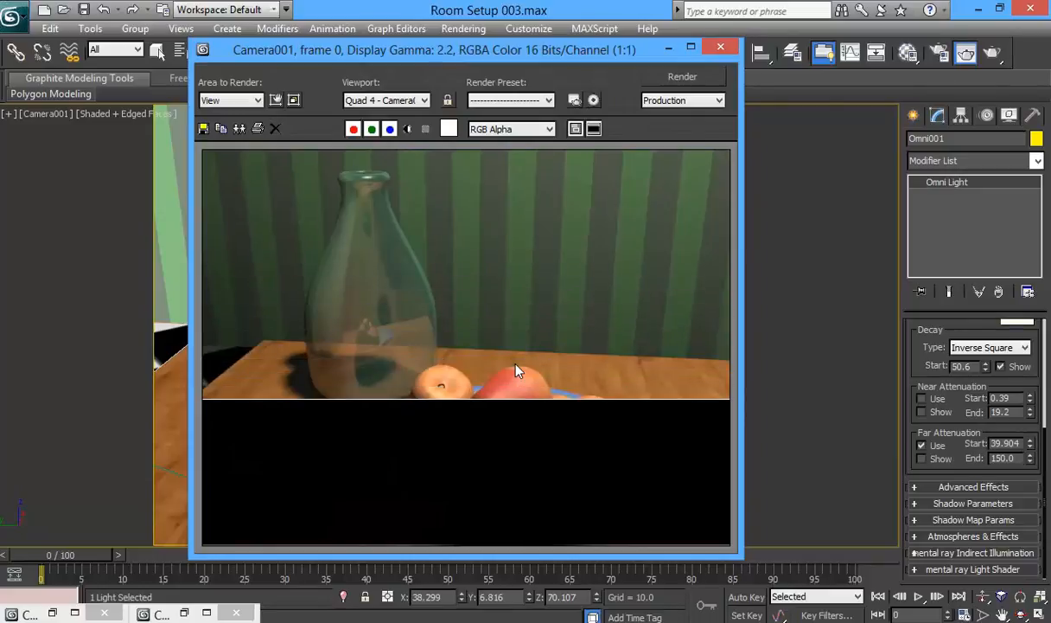
# Set the Omni light's far attenuation end to 120 and render the Camera001 view again.
pyautogui.doubleClick(1003, 457)
pyautogui.write('120')
pyautogui.press('Return')
pyautogui.click(681, 79)
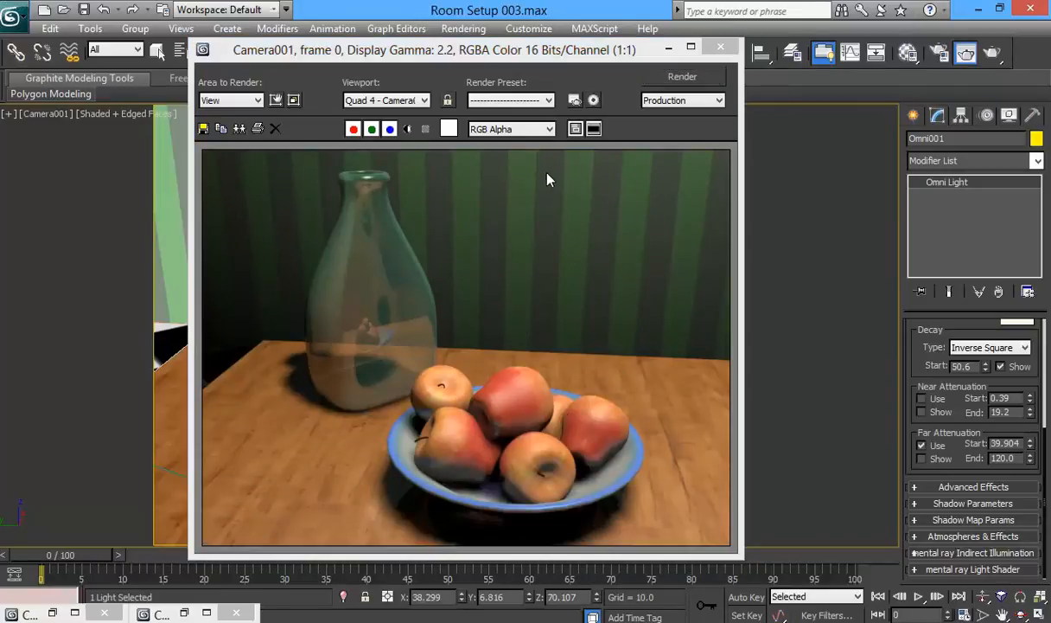
# Compare the light's attenuation settings with the tutorial PDF in Adobe Acrobat and read on through steps 14 to 16.
pyautogui.hotkey('alt', 'Tab')
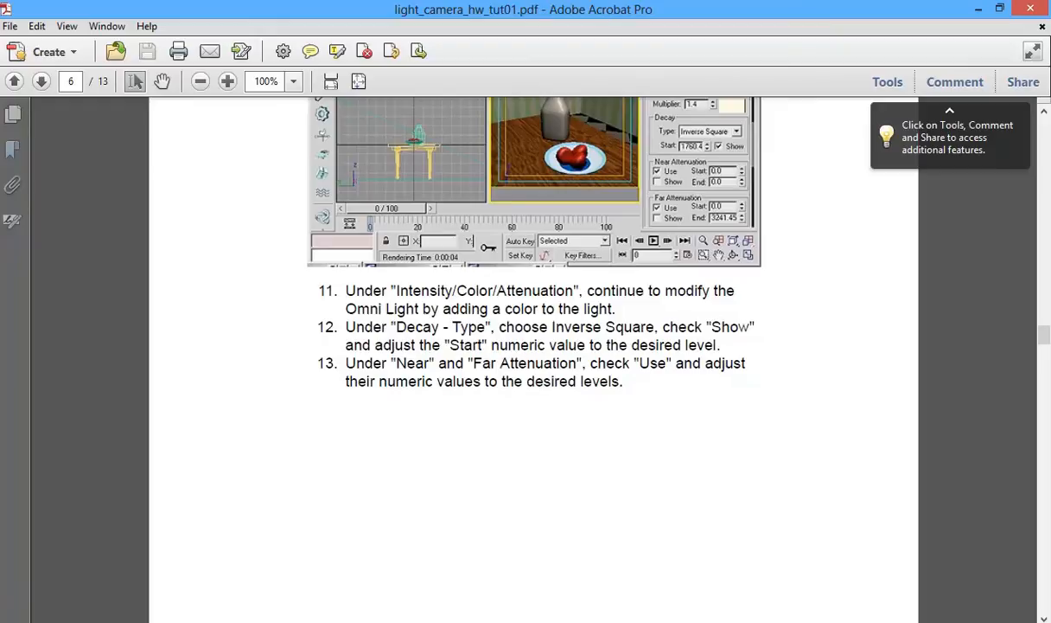
pyautogui.moveTo(238, 618)
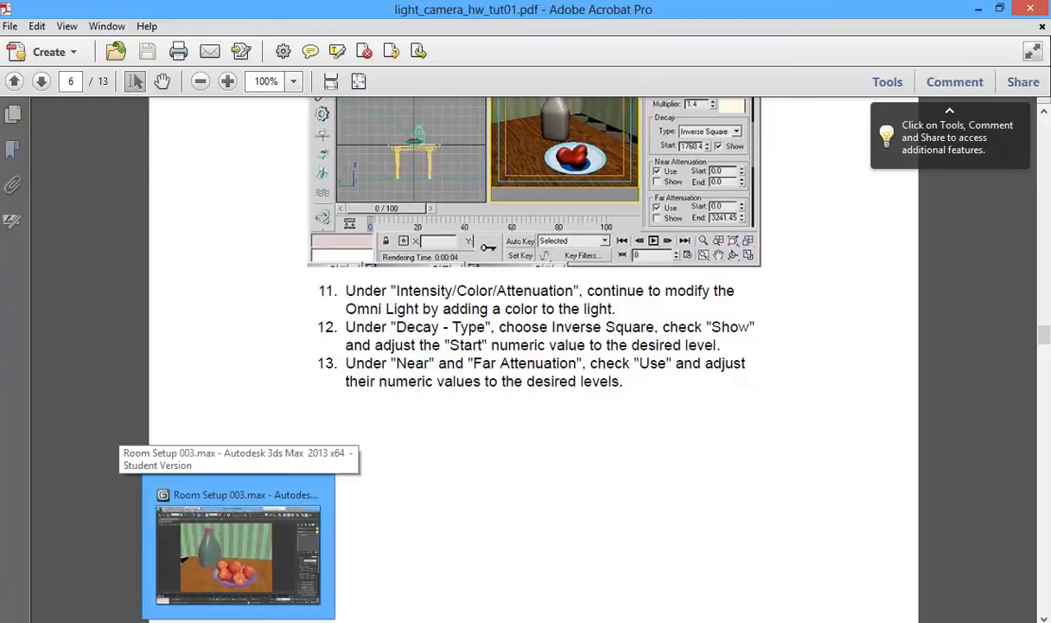
pyautogui.click(238, 554)
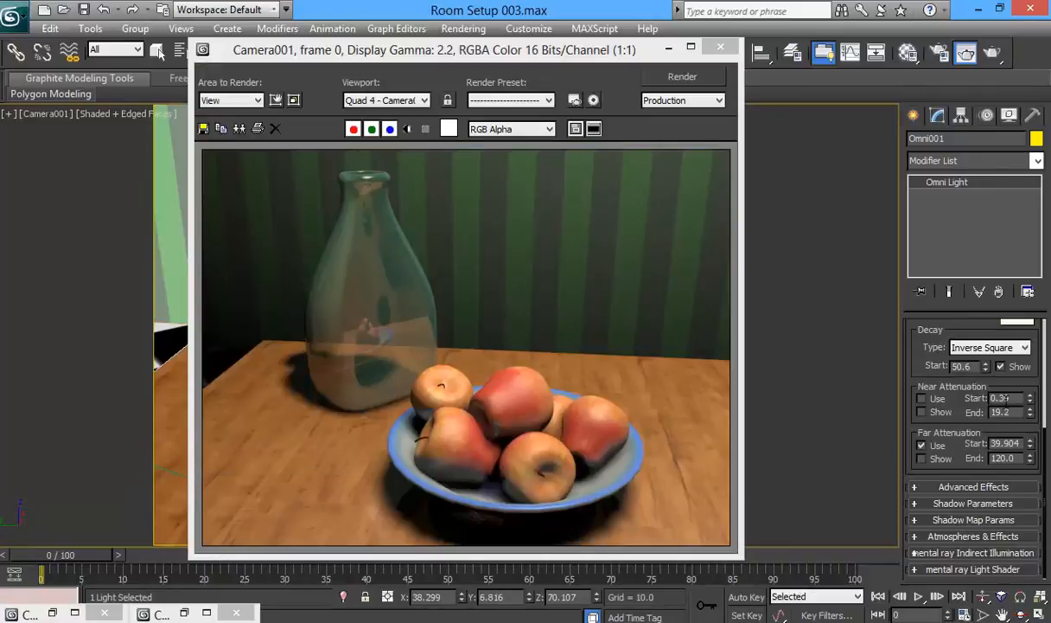
pyautogui.click(1000, 411)
pyautogui.click(390, 621)
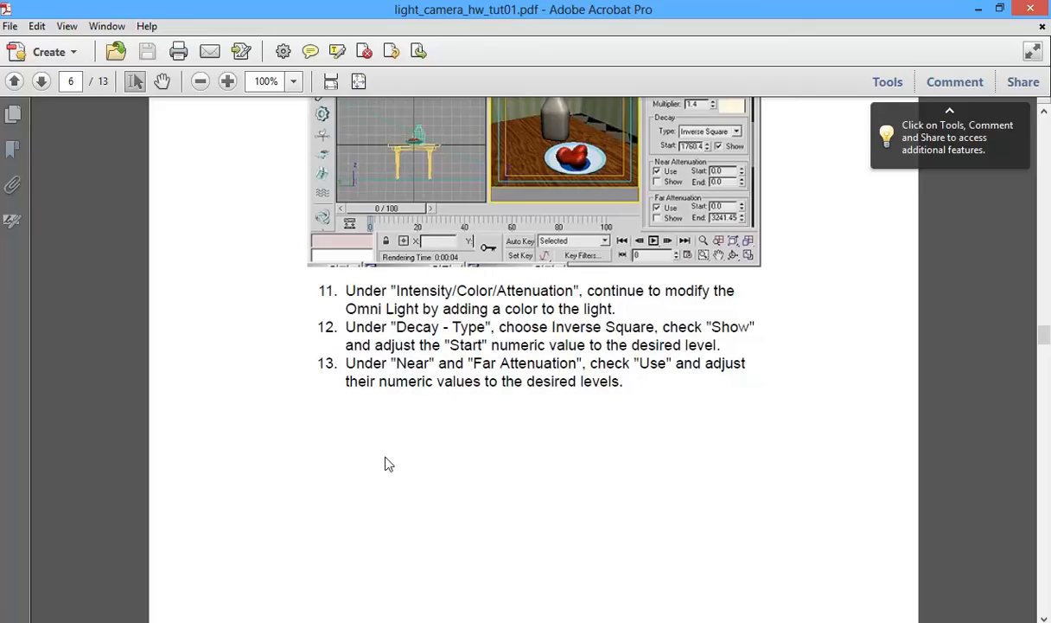
pyautogui.scroll(-8, 385, 456)
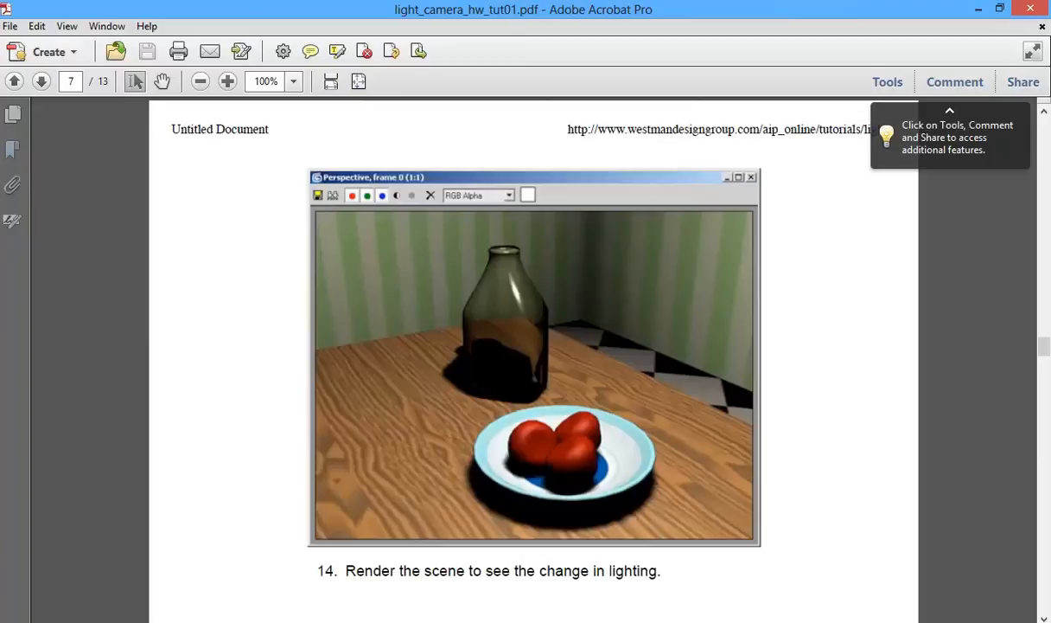
pyautogui.scroll(-1, 561, 364)
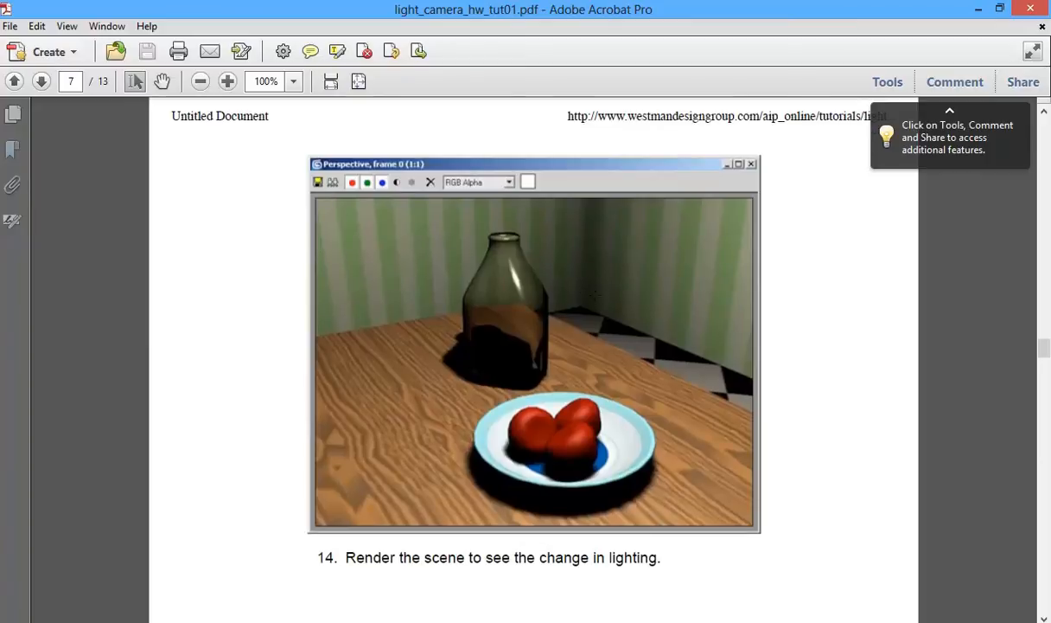
pyautogui.scroll(-2, 583, 355)
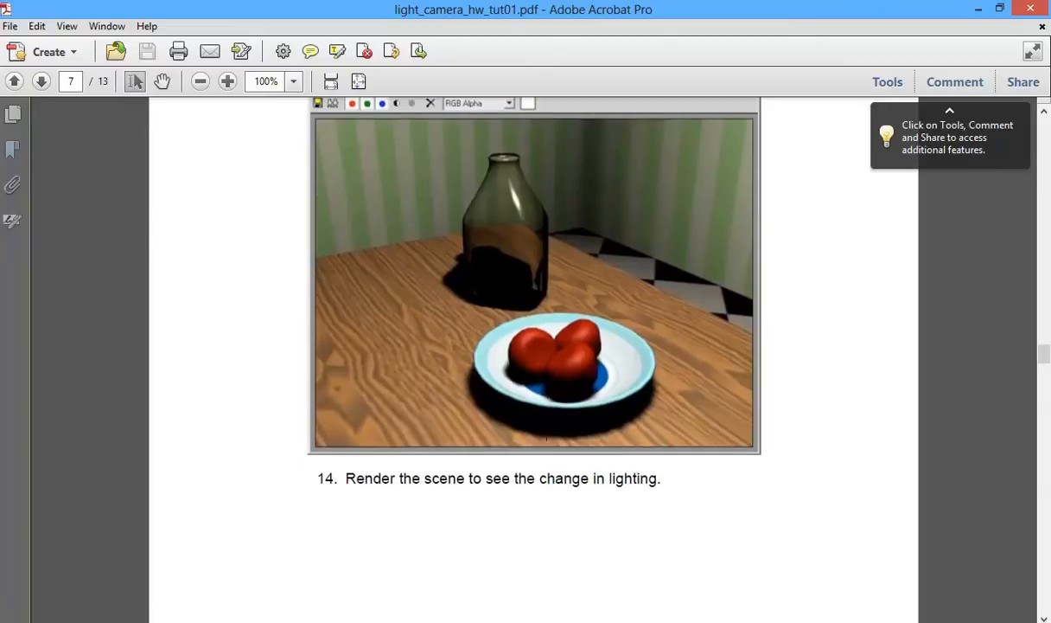
pyautogui.scroll(-3, 547, 439)
pyautogui.scroll(-2, 400, 519)
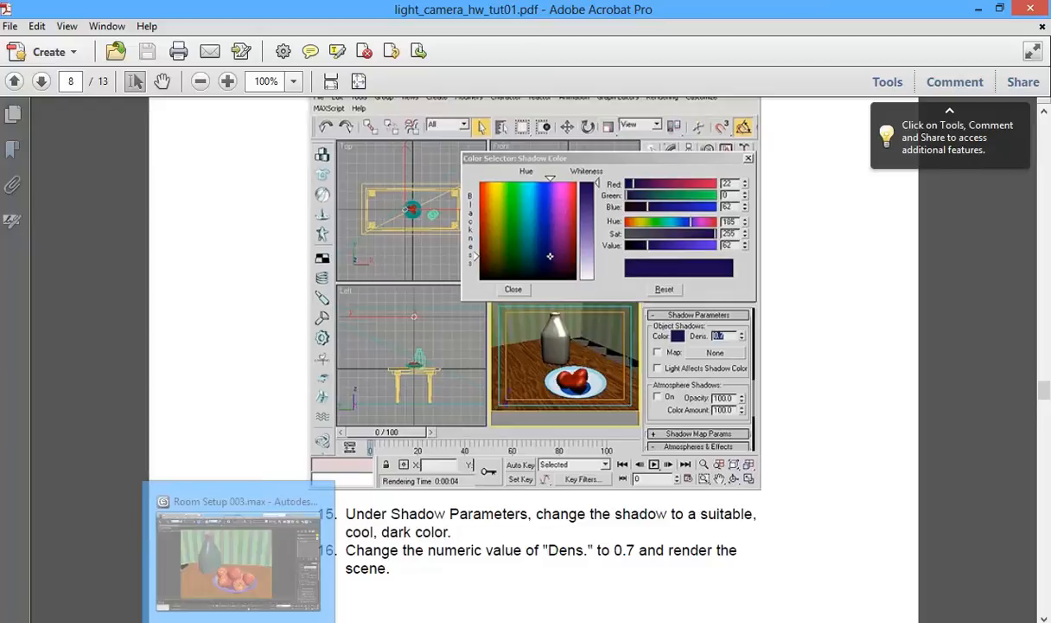
# Back in 3ds Max, change the Omni light's object shadow color to a dark blue.
pyautogui.click(238, 554)
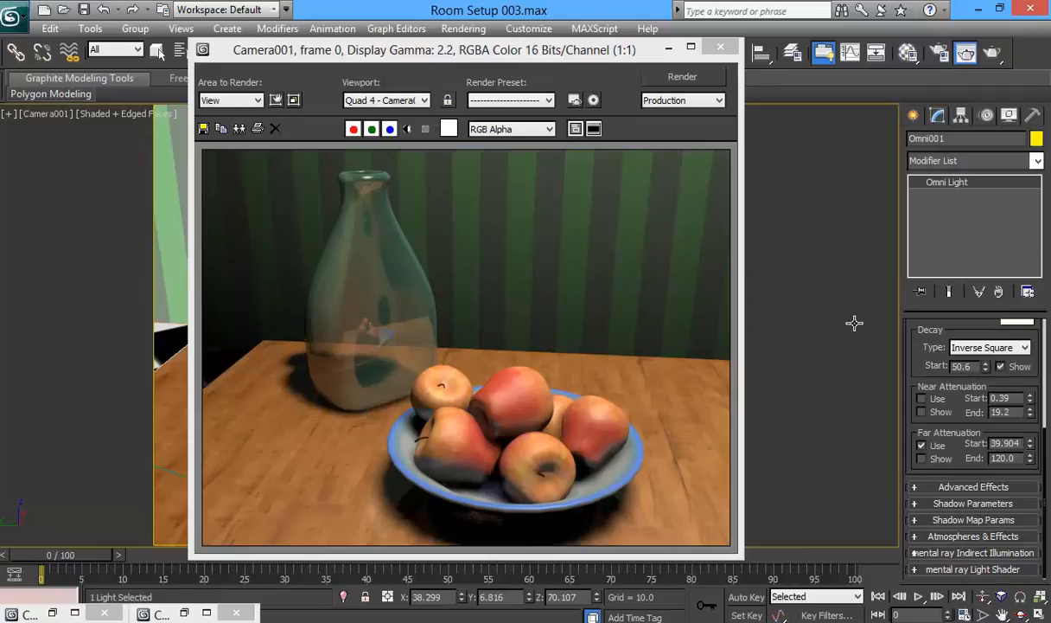
pyautogui.click(949, 524)
pyautogui.click(951, 468)
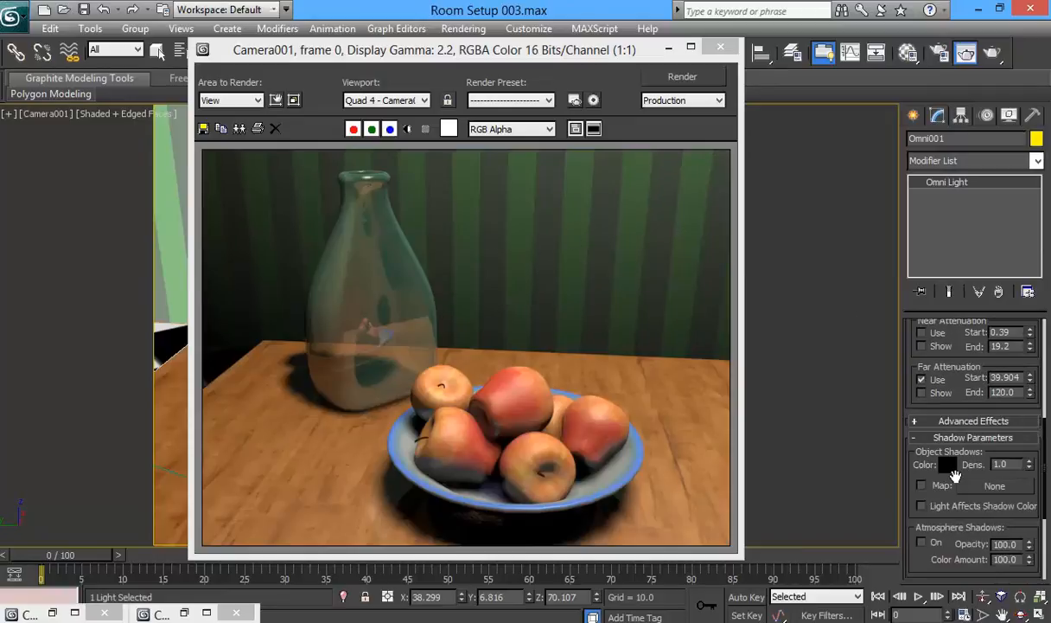
pyautogui.click(949, 465)
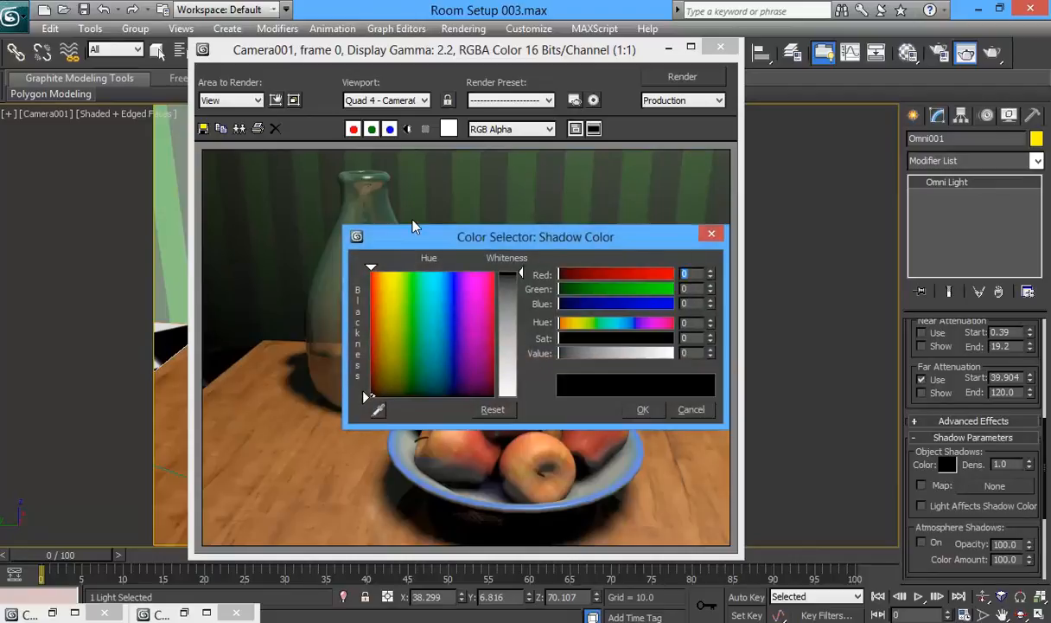
pyautogui.moveTo(579, 307)
pyautogui.mouseDown()
pyautogui.moveTo(590, 304)
pyautogui.moveTo(566, 313)
pyautogui.mouseUp()
pyautogui.click(655, 411)
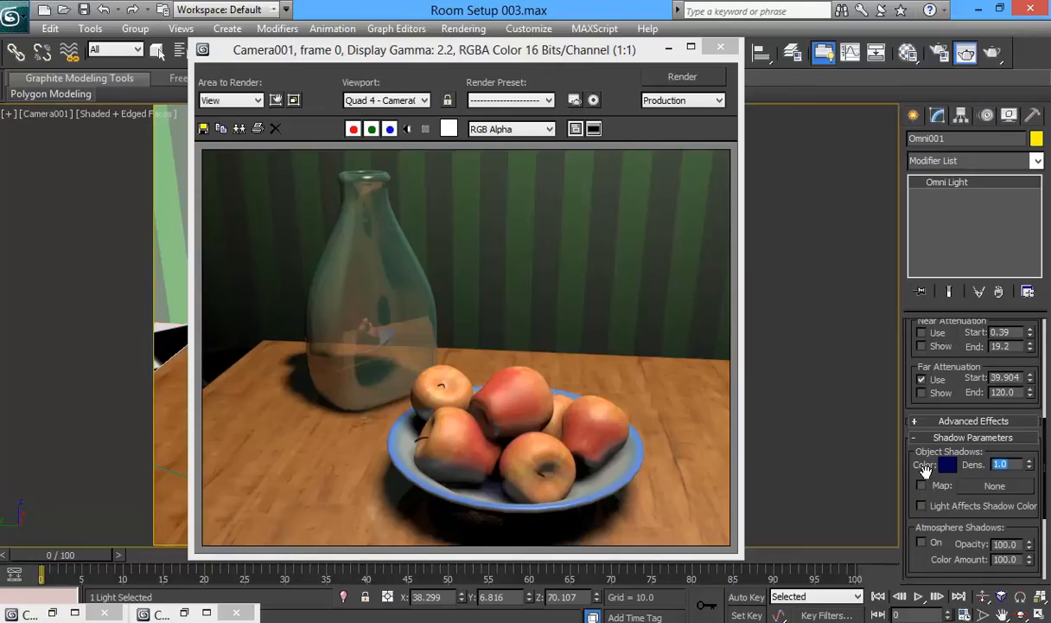
# Set the Omni light's shadow density to 0.7 and render the Camera001 view again.
pyautogui.write('.7')
pyautogui.press('Return')
pyautogui.click(683, 76)
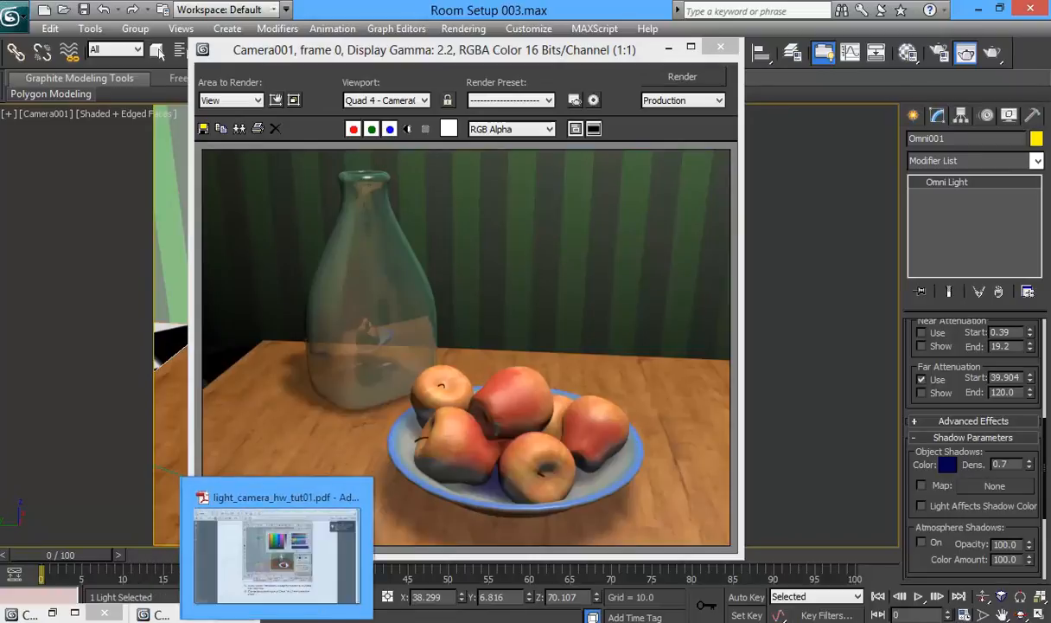
# Read tutorial steps 17 and 18 in Adobe Acrobat, and set the Omni light's shadow map size to 1024 in 3ds Max.
pyautogui.click(290, 620)
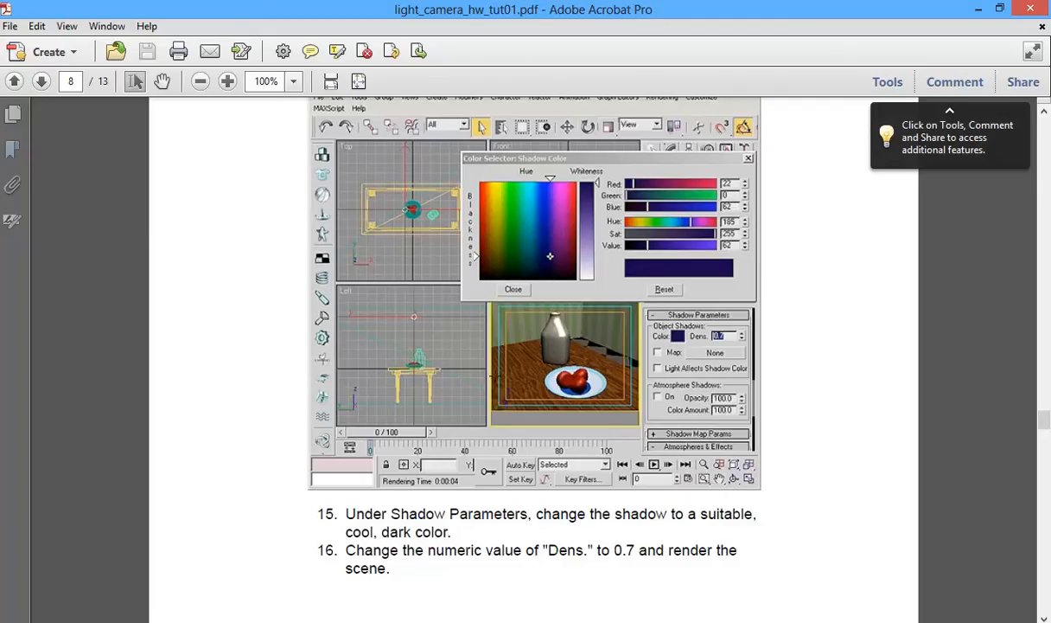
pyautogui.scroll(-5, 496, 376)
pyautogui.scroll(-3, 497, 375)
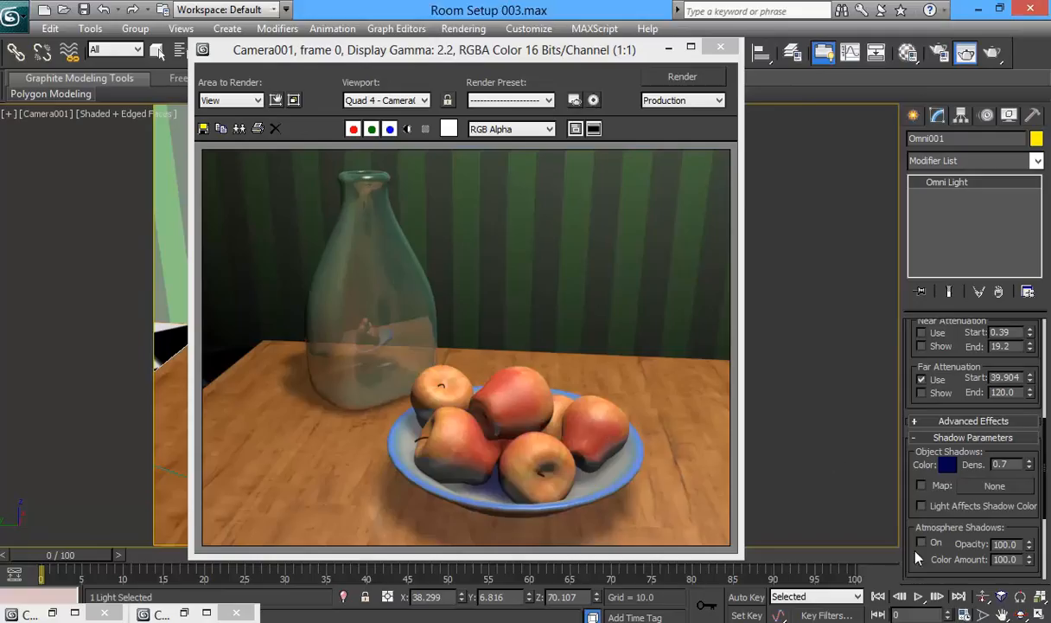
pyautogui.moveTo(915, 541); pyautogui.dragTo(935, 395)
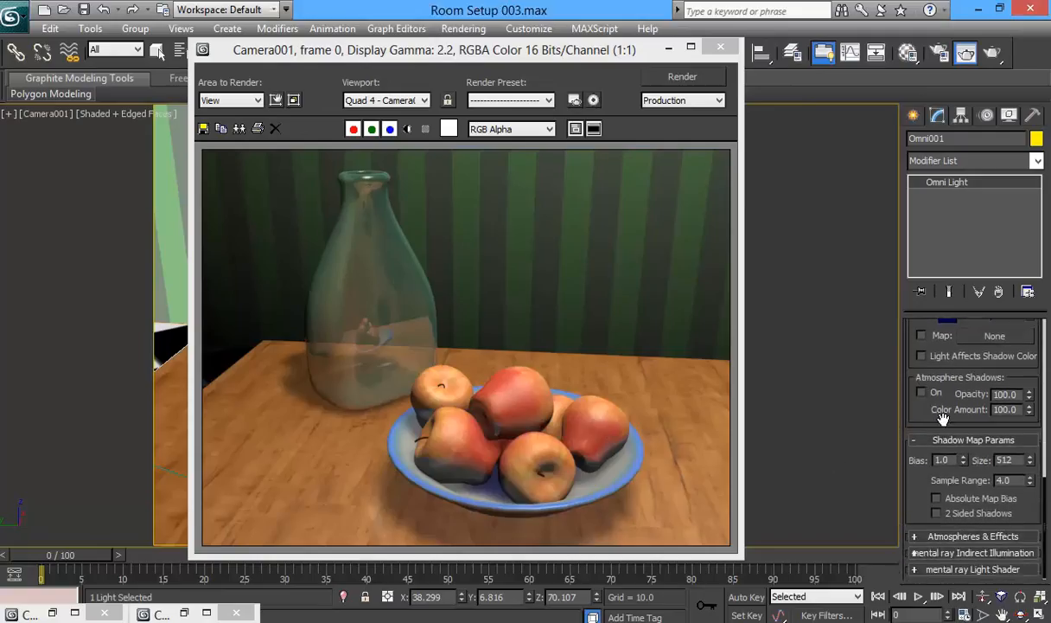
pyautogui.moveTo(1024, 461); pyautogui.dragTo(912, 459)
pyautogui.write('1024')
pyautogui.press('Return')
# Recheck the bias instruction in the tutorial PDF, set the shadow map bias to 0 in 3ds Max and re-render the view.
pyautogui.hotkey('alt', 'Tab')
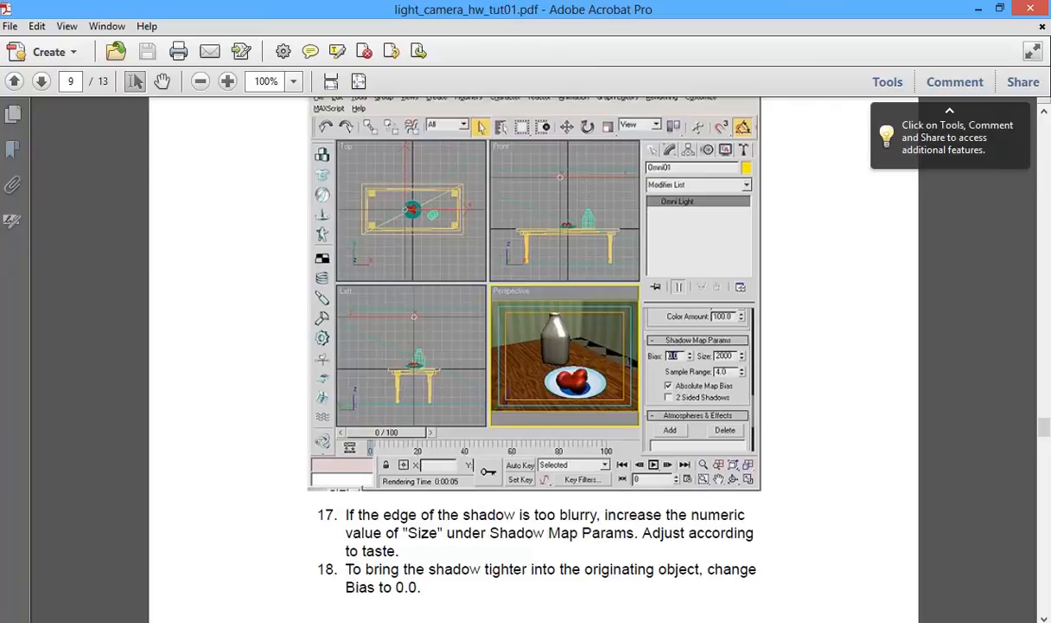
pyautogui.hotkey('alt', 'Tab')
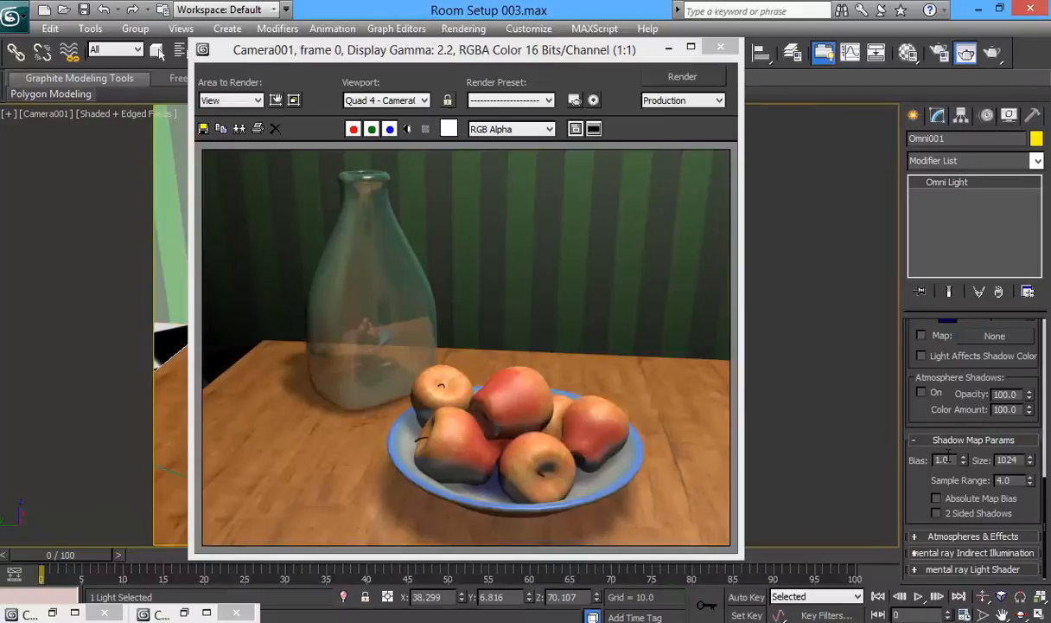
pyautogui.moveTo(955, 459); pyautogui.dragTo(830, 455)
pyautogui.write('0')
pyautogui.press('Return')
pyautogui.click(682, 77)
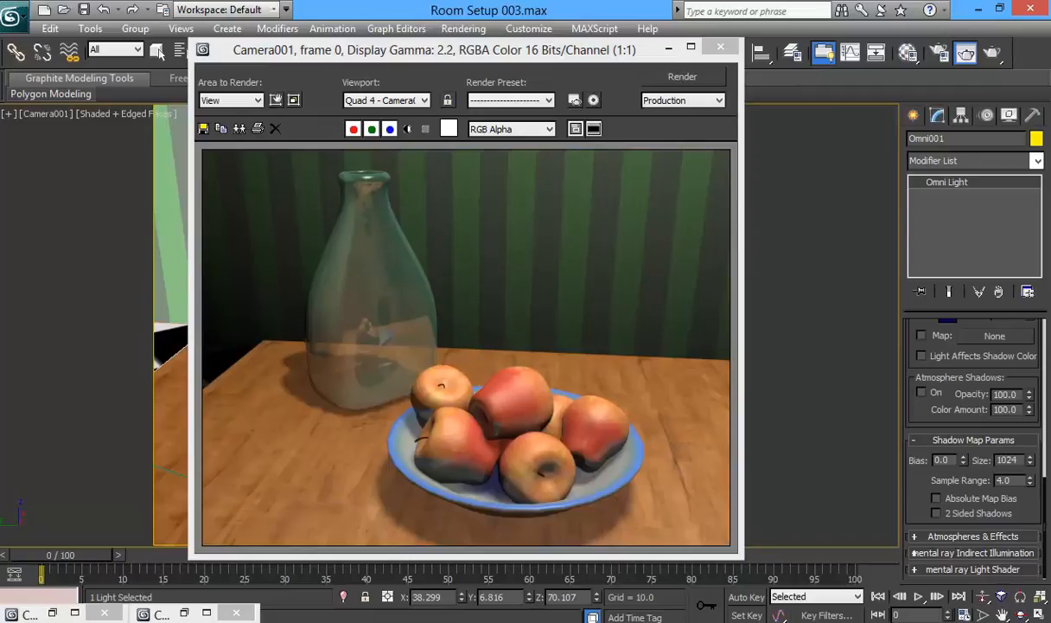
# Read tutorial steps 19 to 21 on target cameras in Adobe Acrobat, and look over the camera creation commands in 3ds Max.
pyautogui.moveTo(155, 613)
pyautogui.click(237, 553)
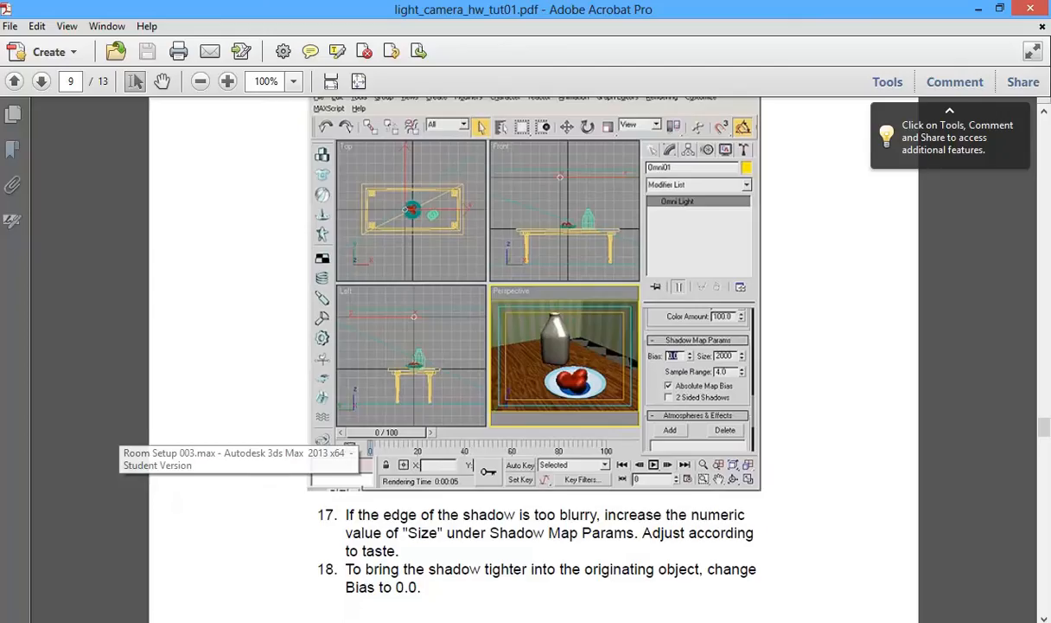
pyautogui.scroll(-5, 242, 552)
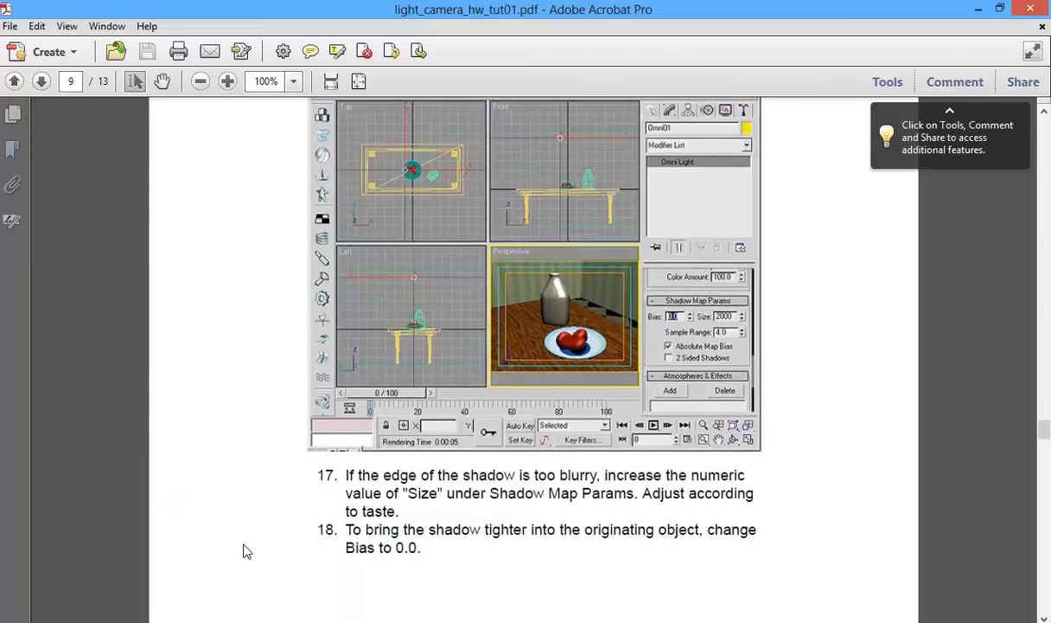
pyautogui.scroll(-3, 270, 500)
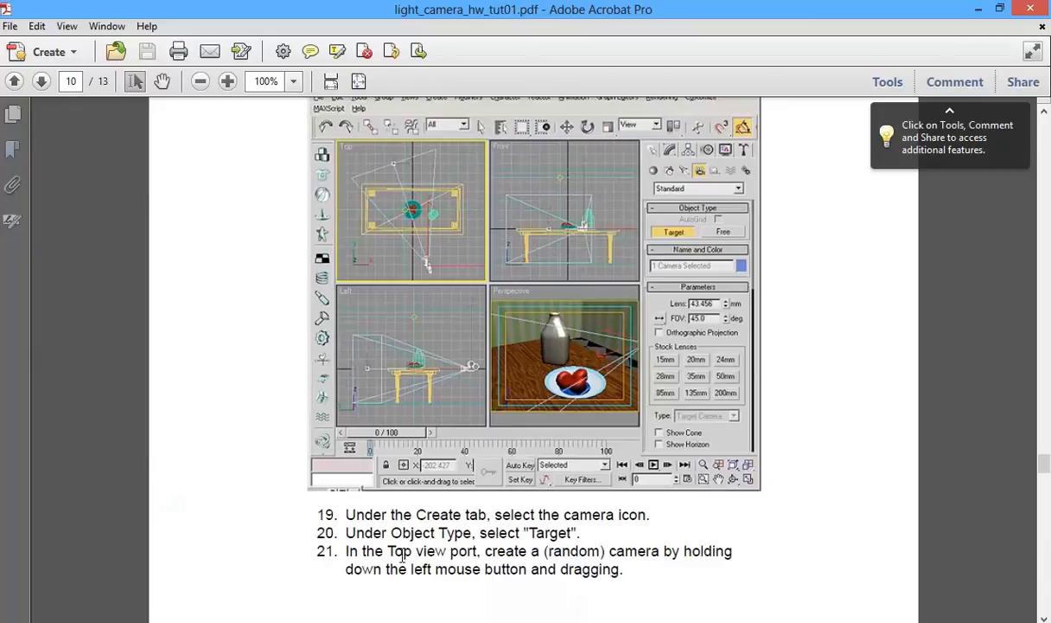
pyautogui.hotkey('alt', 'Tab')
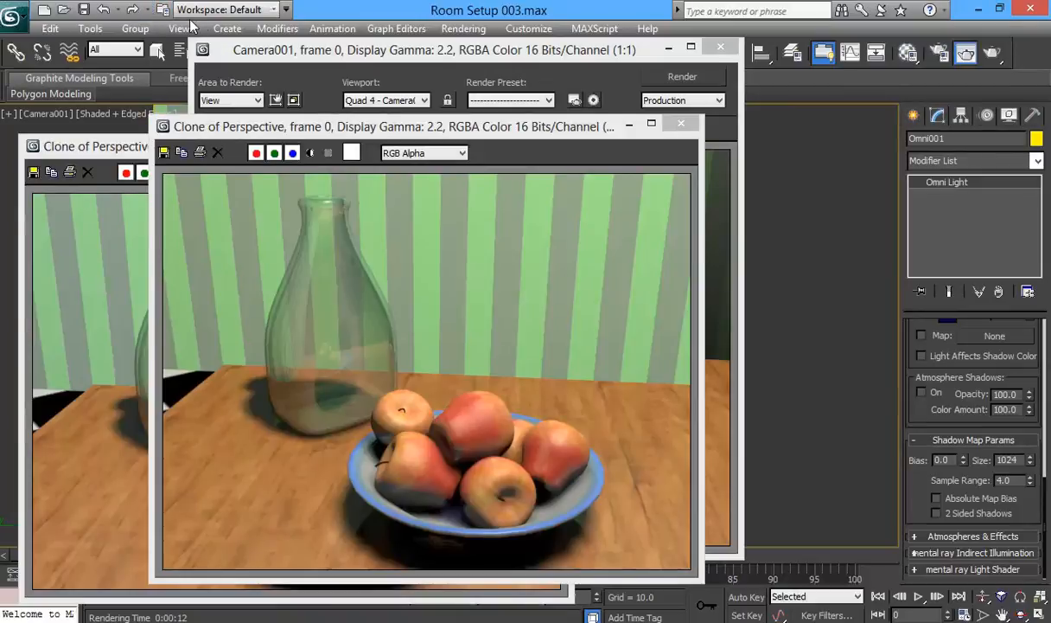
pyautogui.click(227, 28)
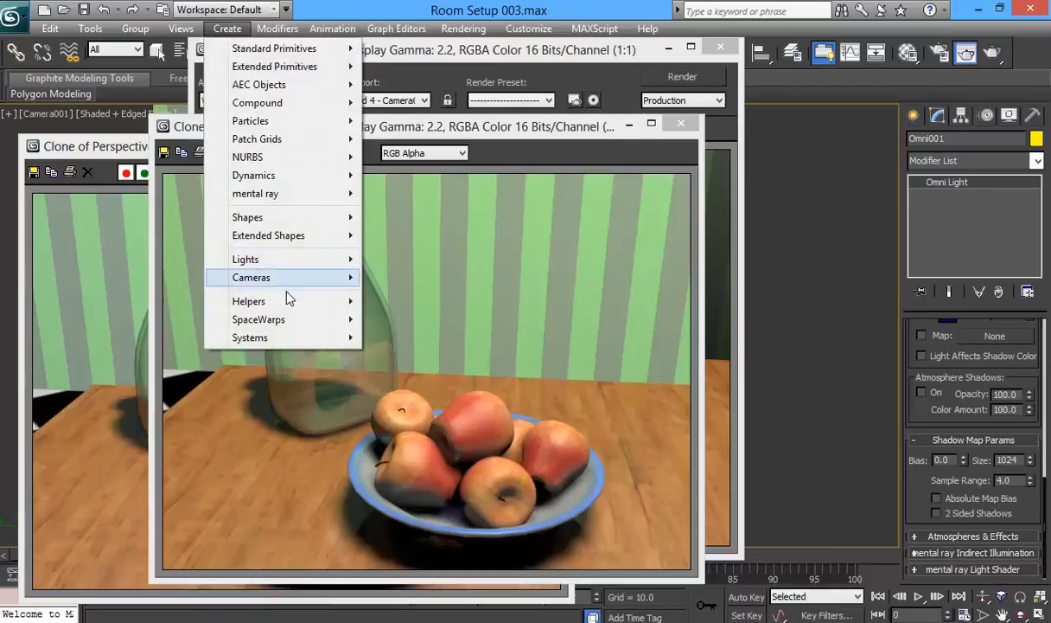
pyautogui.moveTo(281, 284)
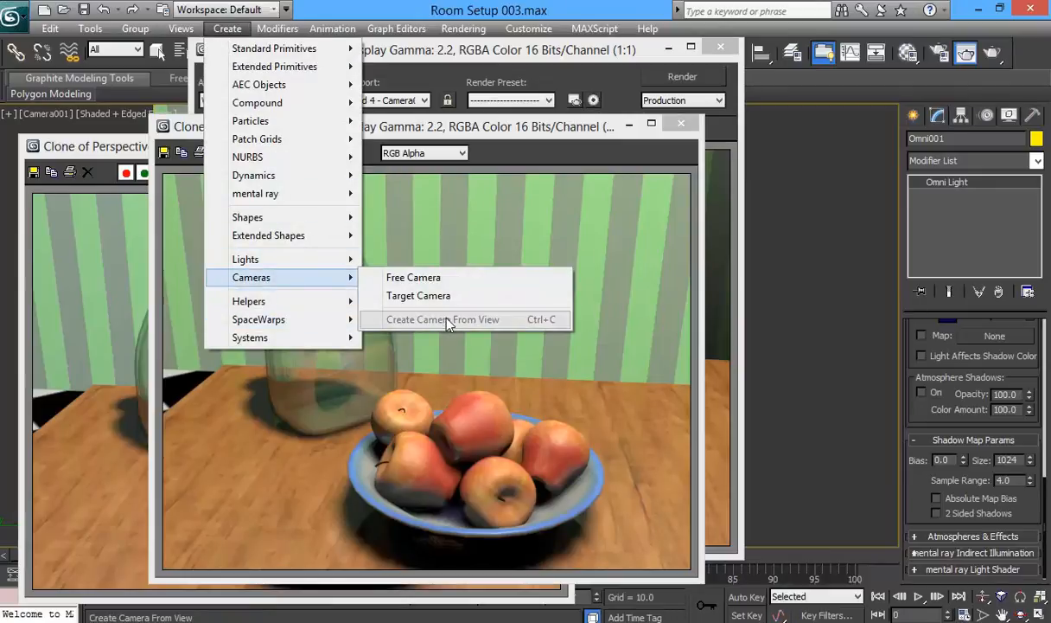
pyautogui.click(538, 25)
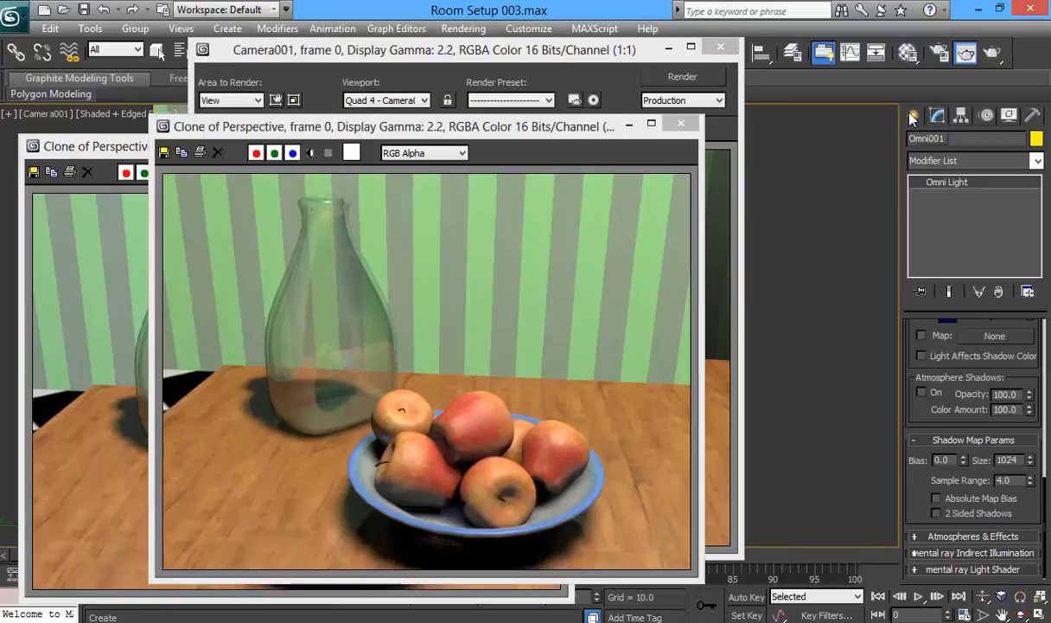
# Close the Camera001 render window and both cloned Perspective renders.
pyautogui.click(681, 124)
pyautogui.click(723, 48)
pyautogui.click(551, 144)
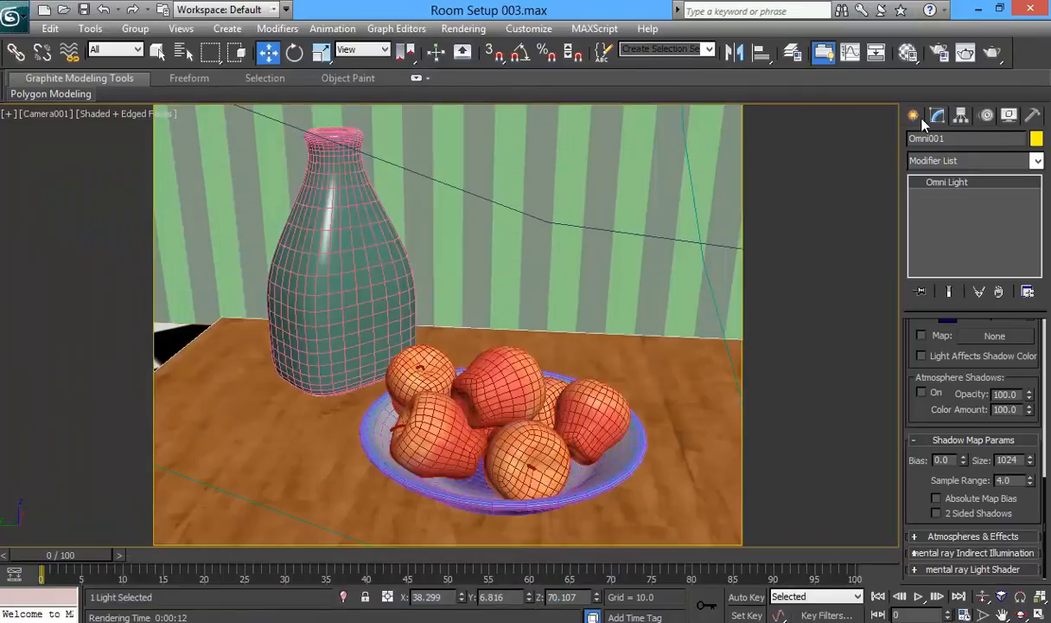
# Try placing a target camera in the Top view from behind the back wall toward the fruit bowl, and undo it.
pyautogui.click(913, 115)
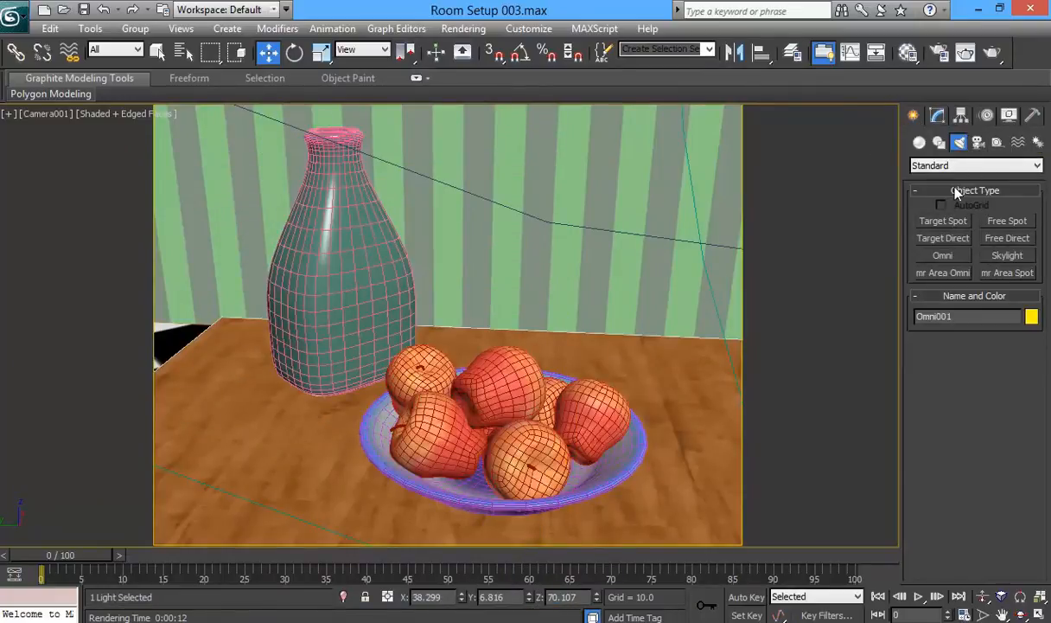
pyautogui.click(978, 142)
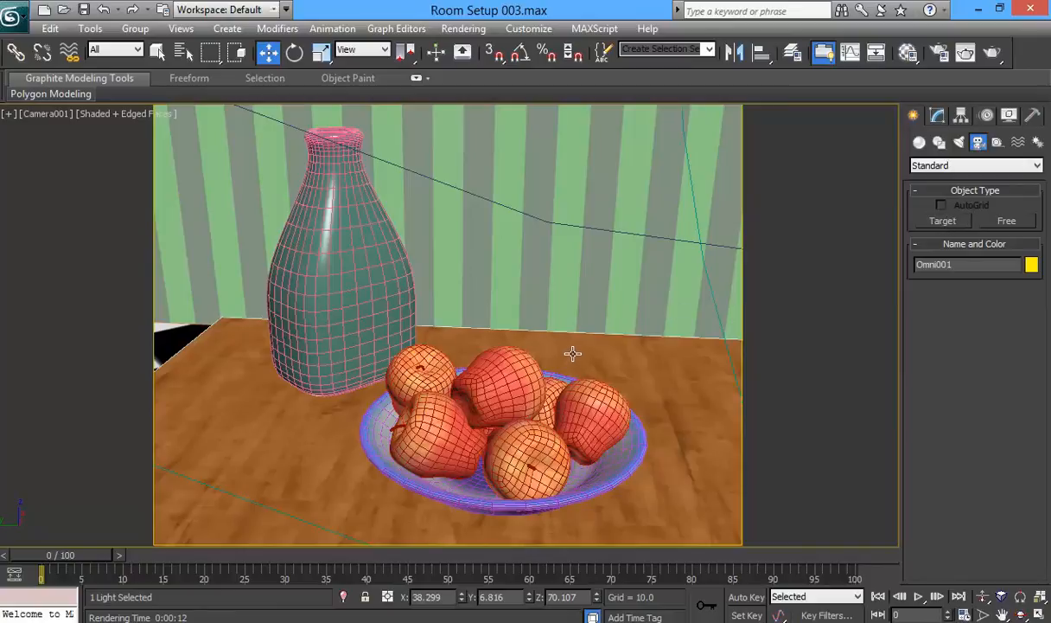
pyautogui.press('t')
pyautogui.scroll(-2, 535, 412)
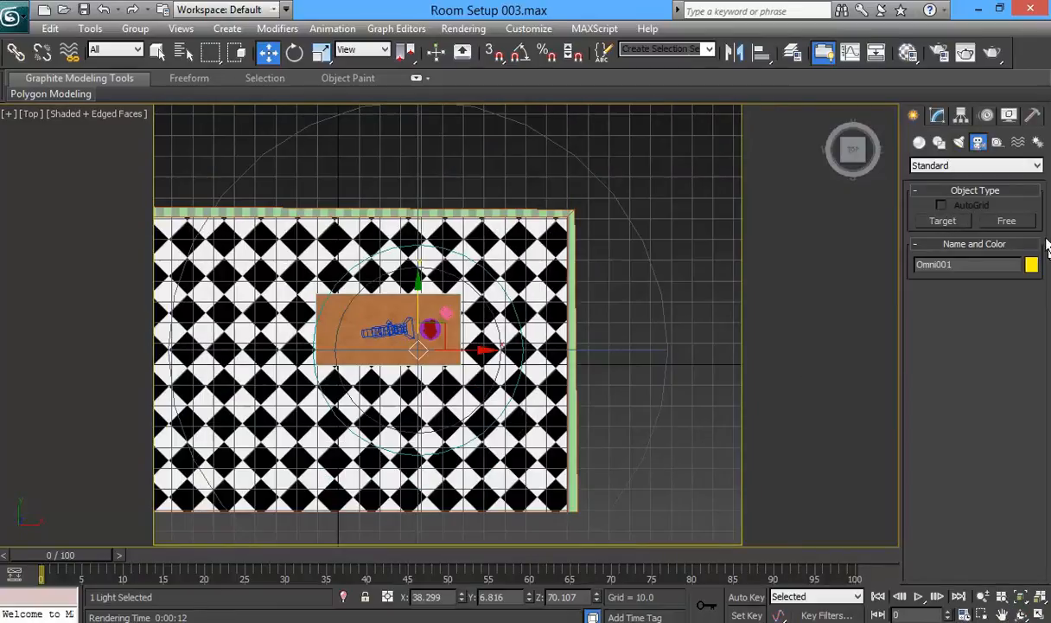
pyautogui.click(942, 221)
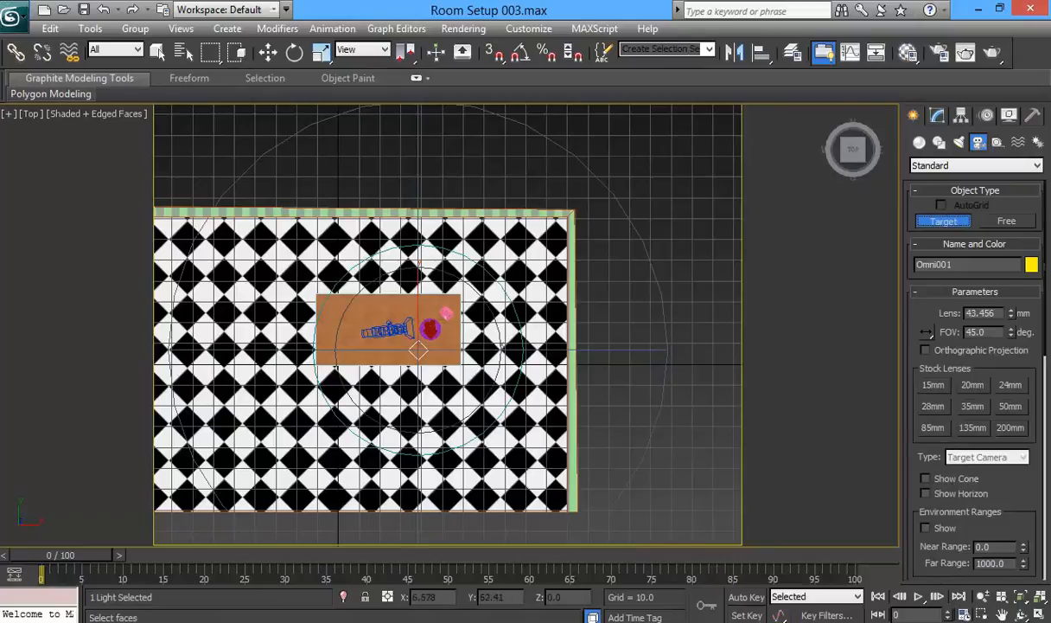
pyautogui.moveTo(332, 166); pyautogui.dragTo(443, 321)
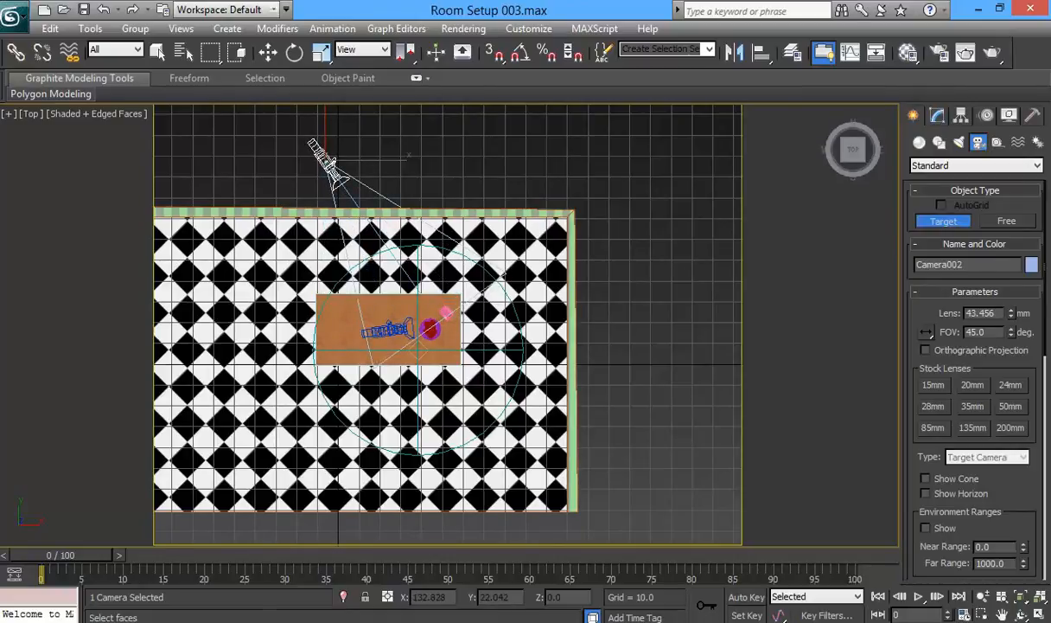
pyautogui.hotkey('ctrl', 'z')
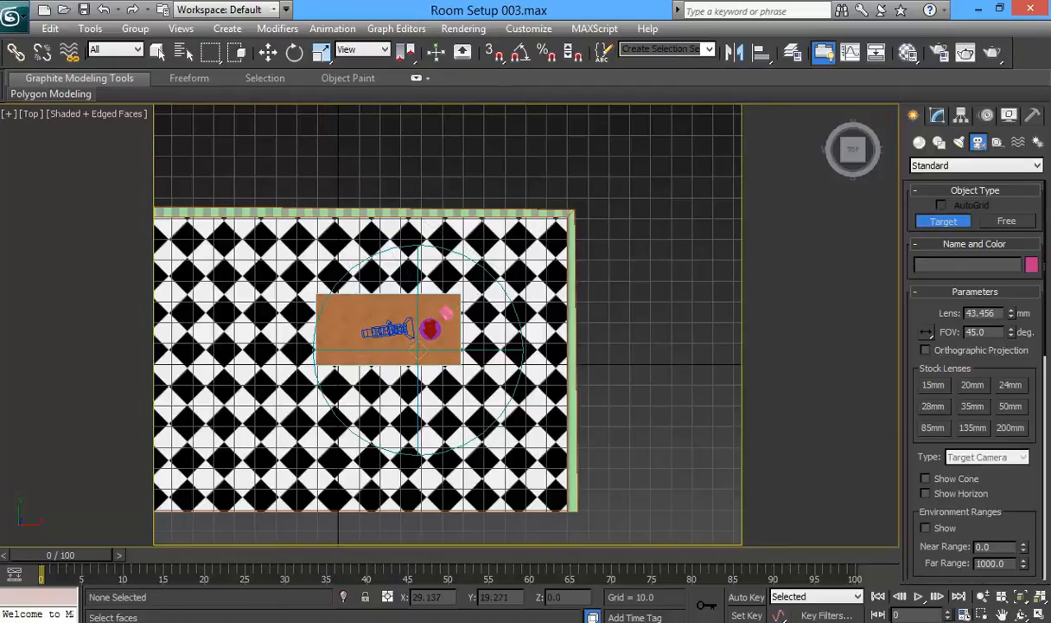
# Select Camera001's target in the Top view and move it along its local axis onto the fruit bowl.
pyautogui.press('w')
pyautogui.click(427, 331)
pyautogui.scroll(5, 430, 345)
pyautogui.moveTo(403, 338); pyautogui.dragTo(615, 332, button='middle')
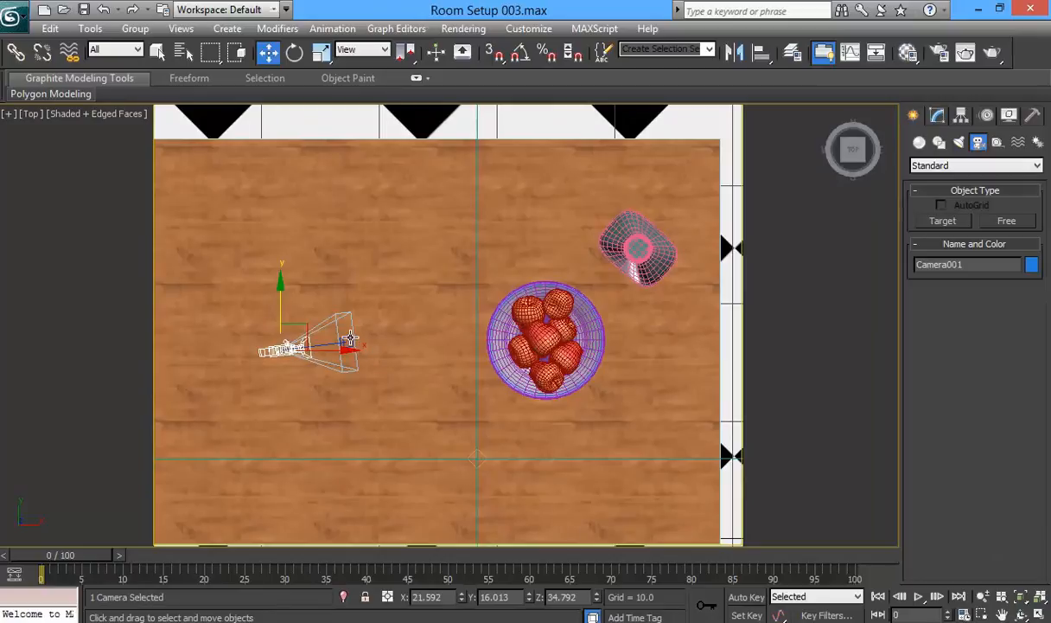
pyautogui.click(351, 339)
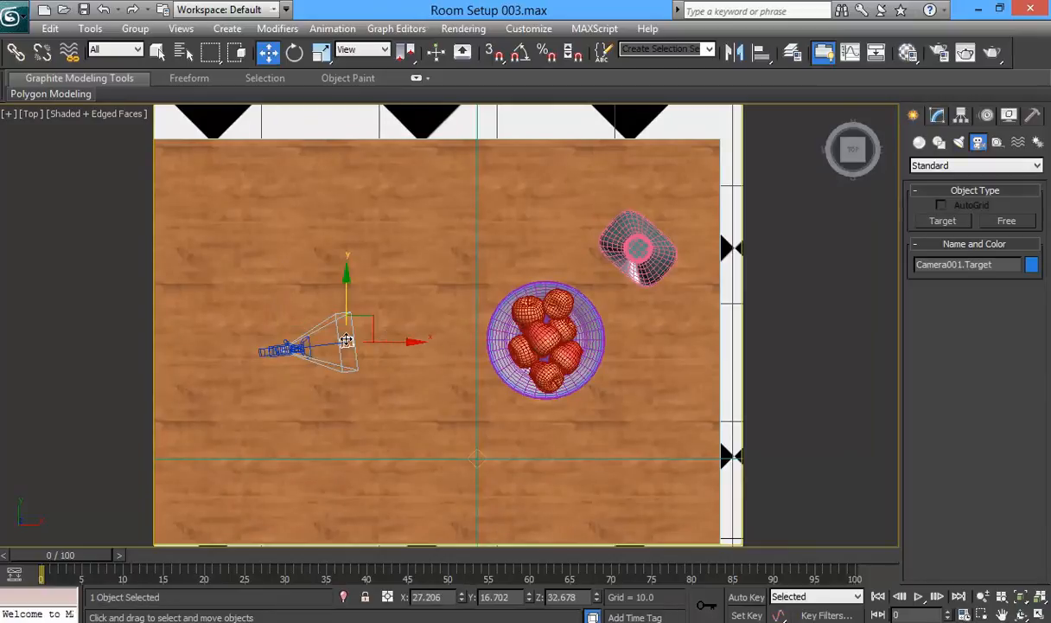
pyautogui.click(372, 49)
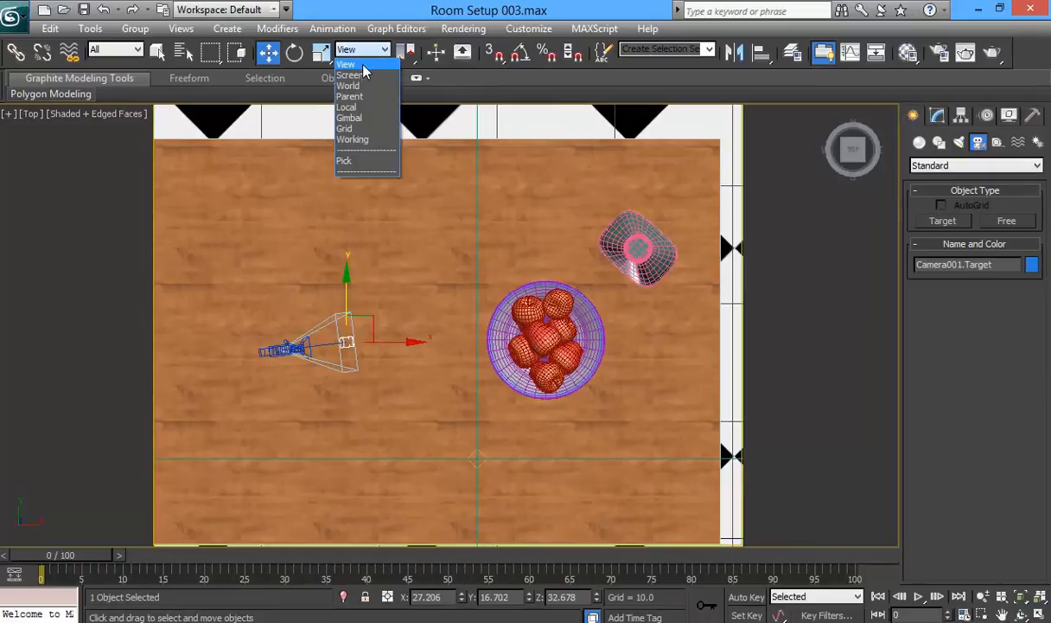
pyautogui.click(357, 112)
pyautogui.moveTo(314, 344); pyautogui.dragTo(507, 285)
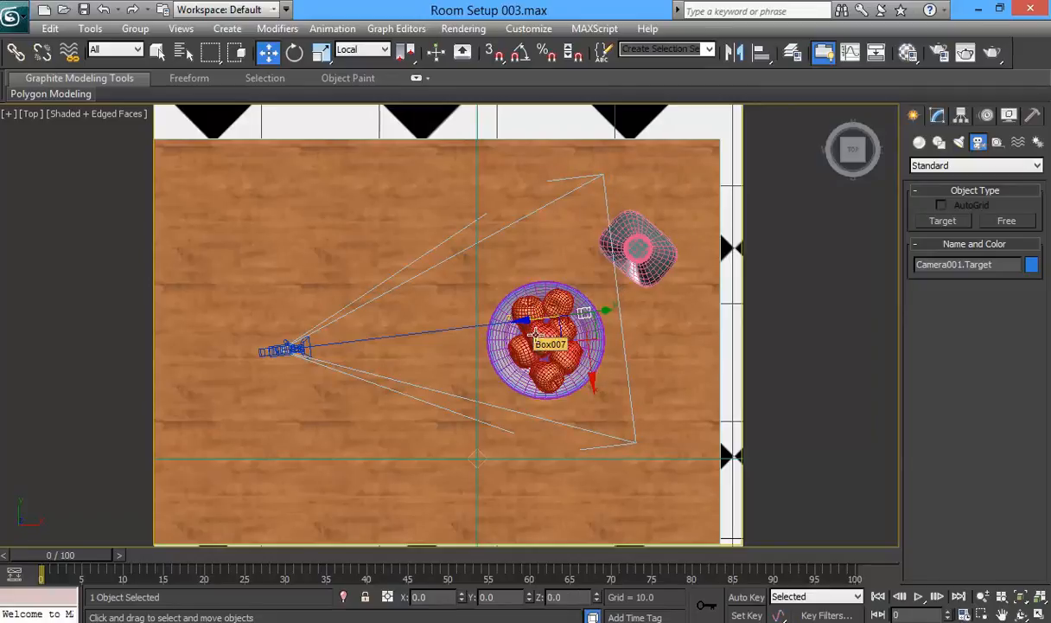
# Check the camera target in the Front view, return to the Camera001 view and set the reference coordinate system to View.
pyautogui.press('f')
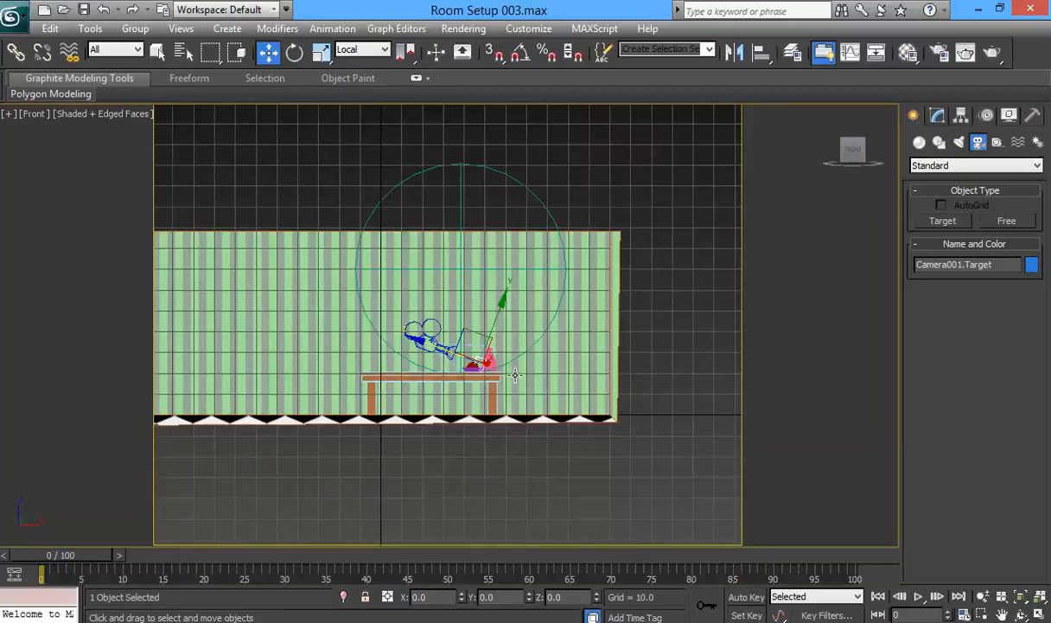
pyautogui.scroll(5, 526, 373)
pyautogui.moveTo(549, 406); pyautogui.dragTo(413, 265, button='middle')
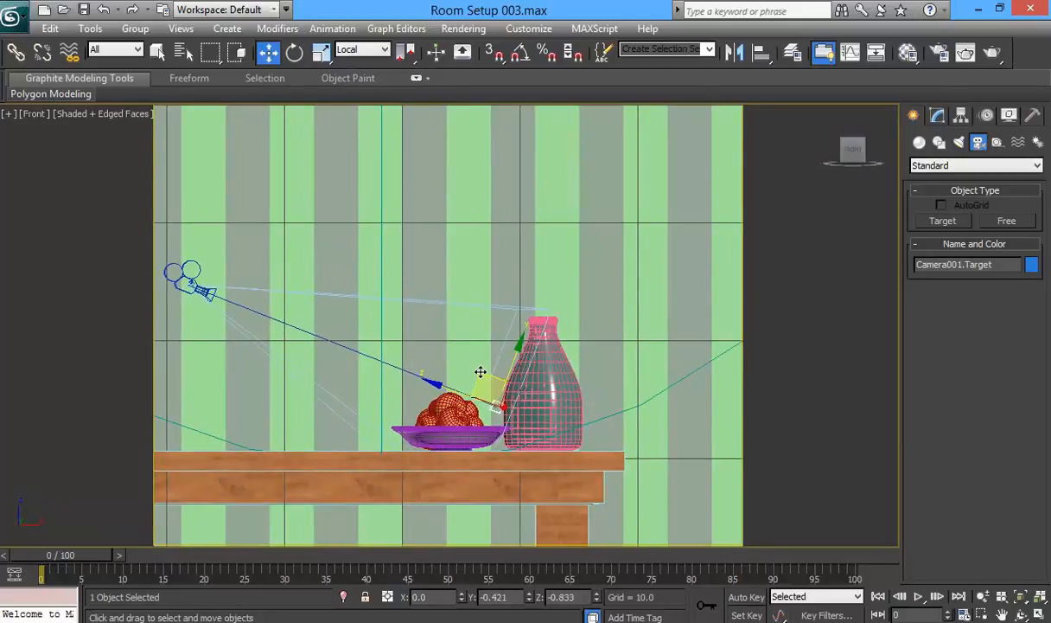
pyautogui.press('c')
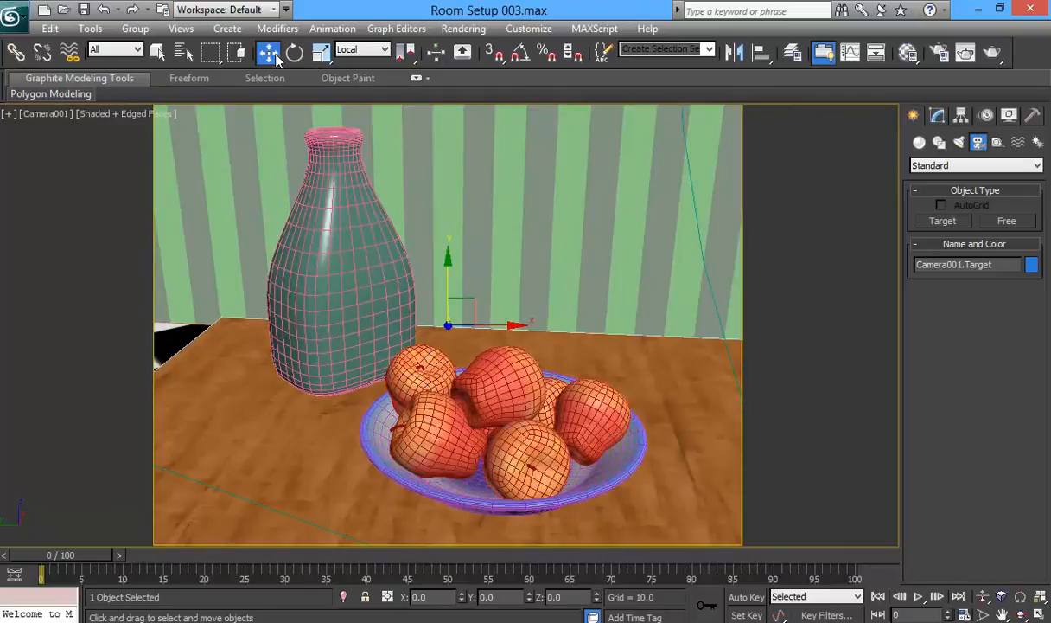
pyautogui.click(350, 52)
pyautogui.click(345, 65)
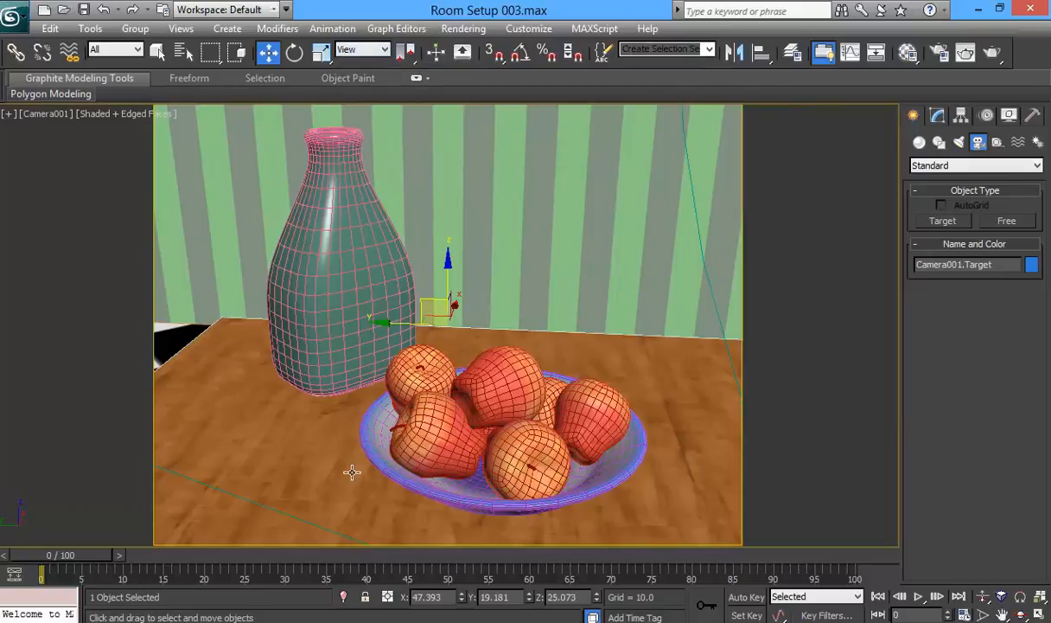
# Read tutorial steps 22 and 23 in Adobe Acrobat, and find the Create Camera From View command in 3ds Max.
pyautogui.click(345, 621)
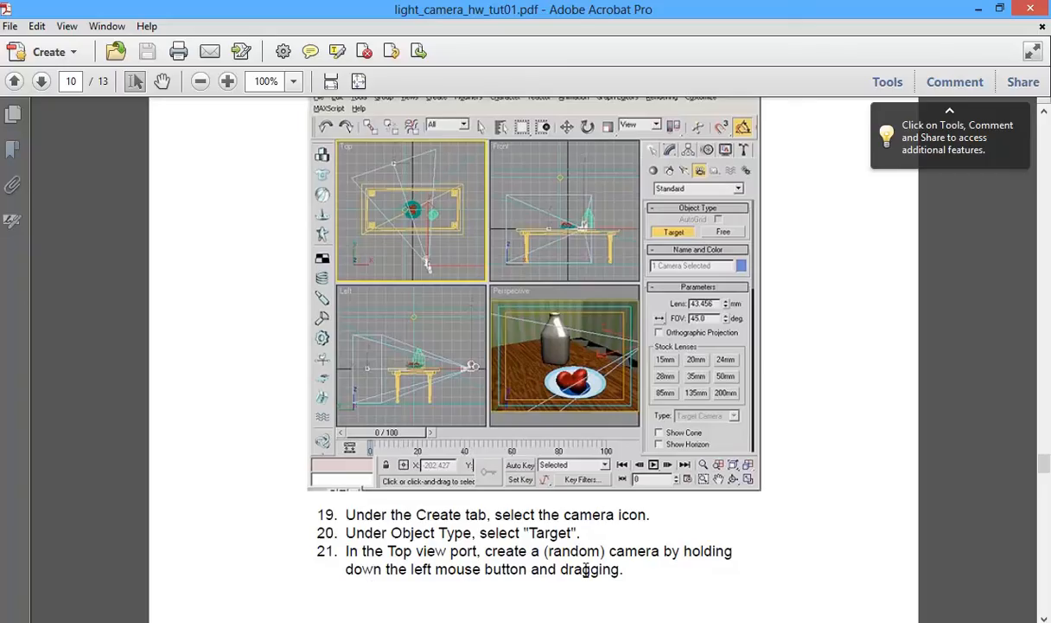
pyautogui.scroll(-3, 588, 562)
pyautogui.scroll(-15, 591, 540)
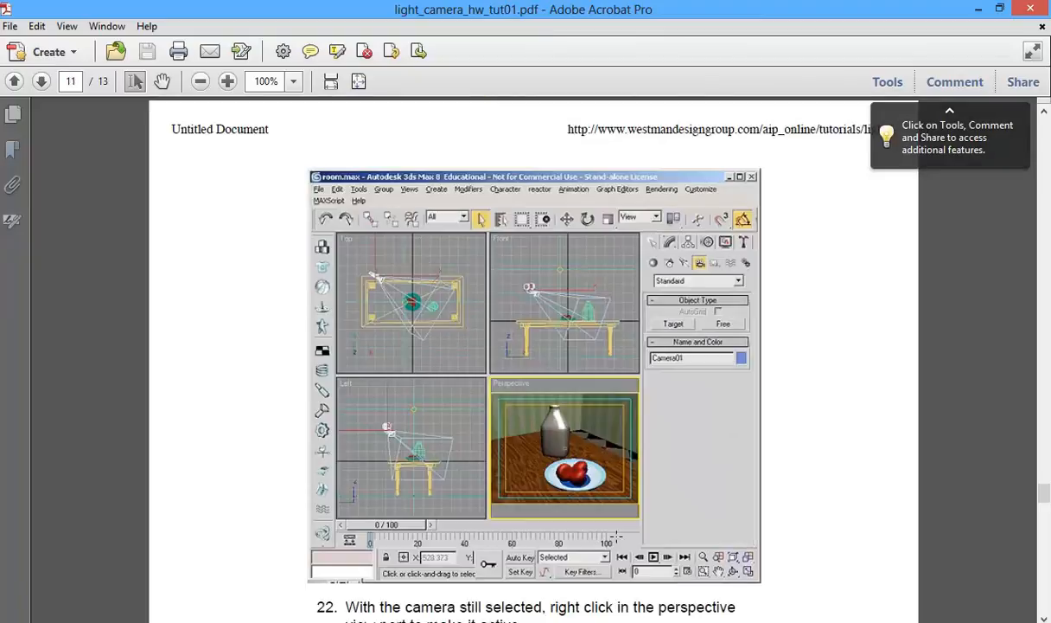
pyautogui.scroll(-2, 634, 531)
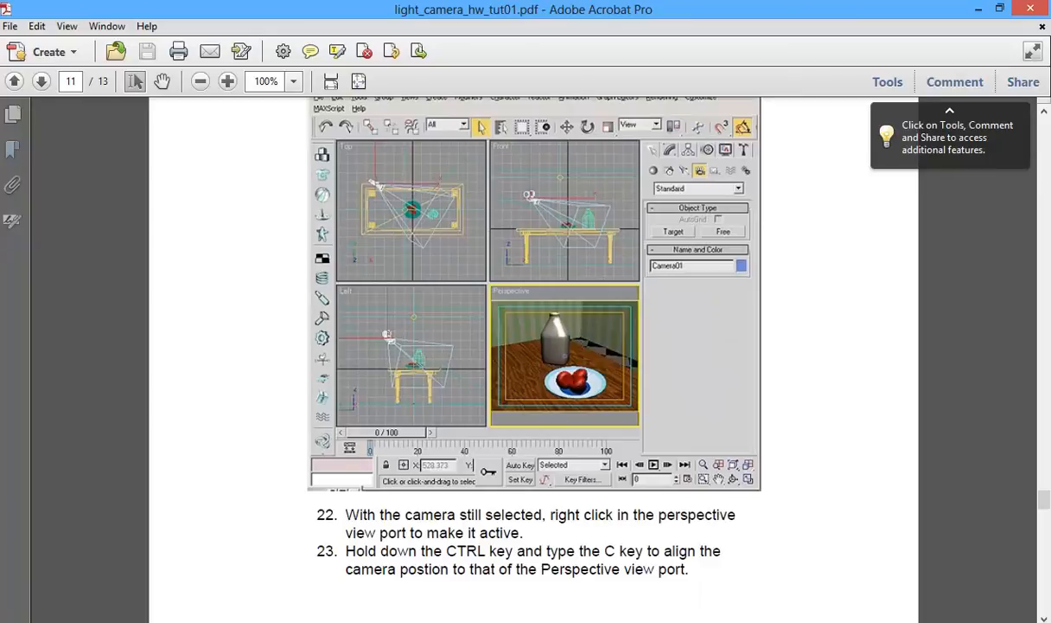
pyautogui.hotkey('alt', 'Tab')
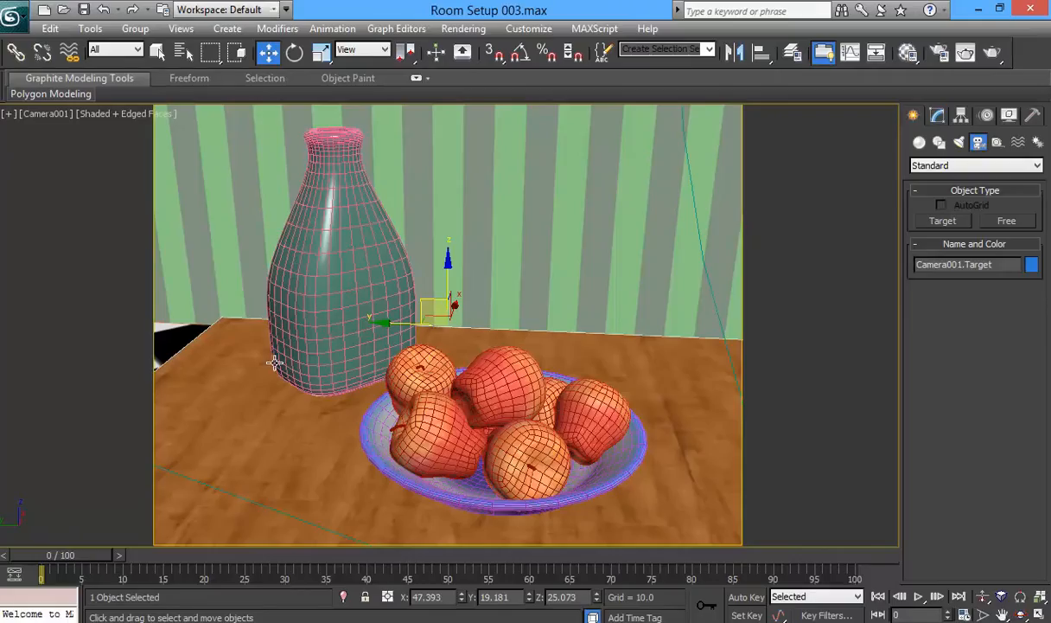
pyautogui.click(227, 28)
pyautogui.moveTo(299, 277)
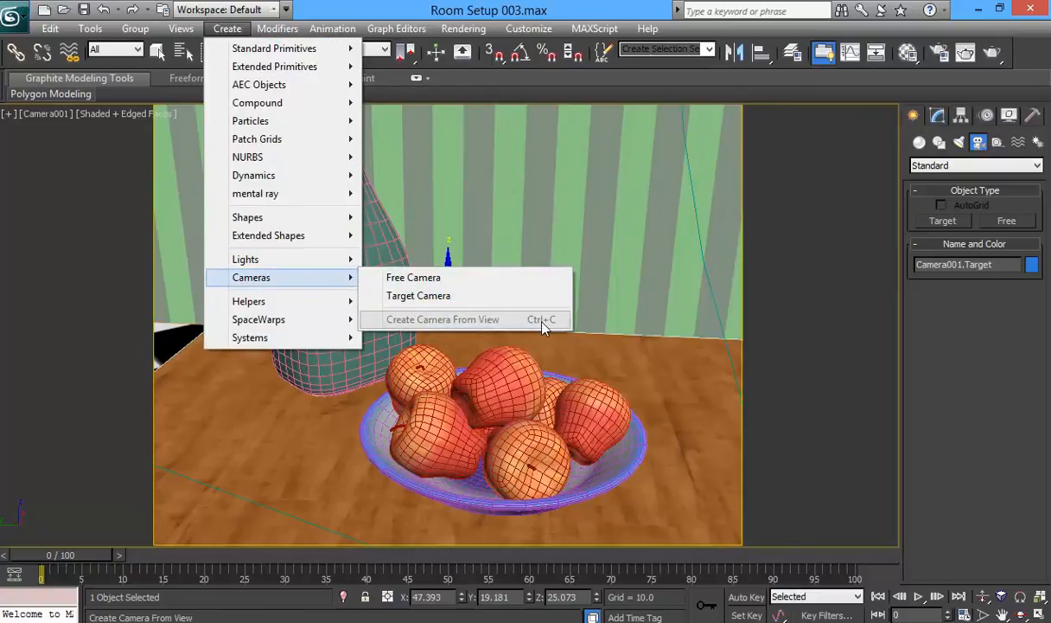
pyautogui.click(463, 4)
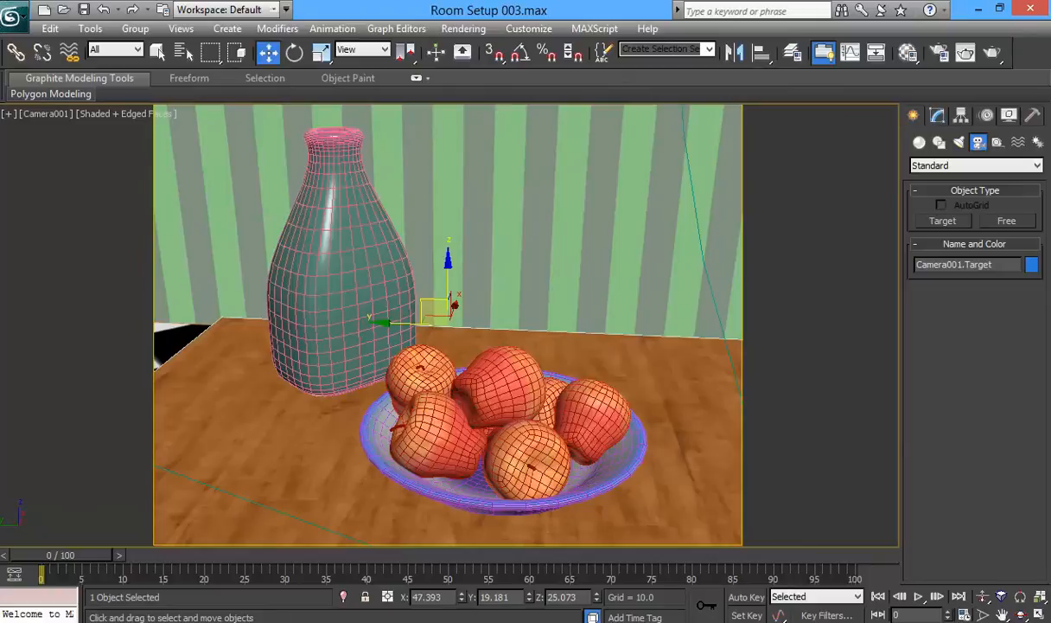
# Read tutorial steps 24 to 30 in Adobe Acrobat on the camera view, Auto Key animation and rendering the sequence.
pyautogui.hotkey('alt', 'Tab')
pyautogui.scroll(-5, 534, 359)
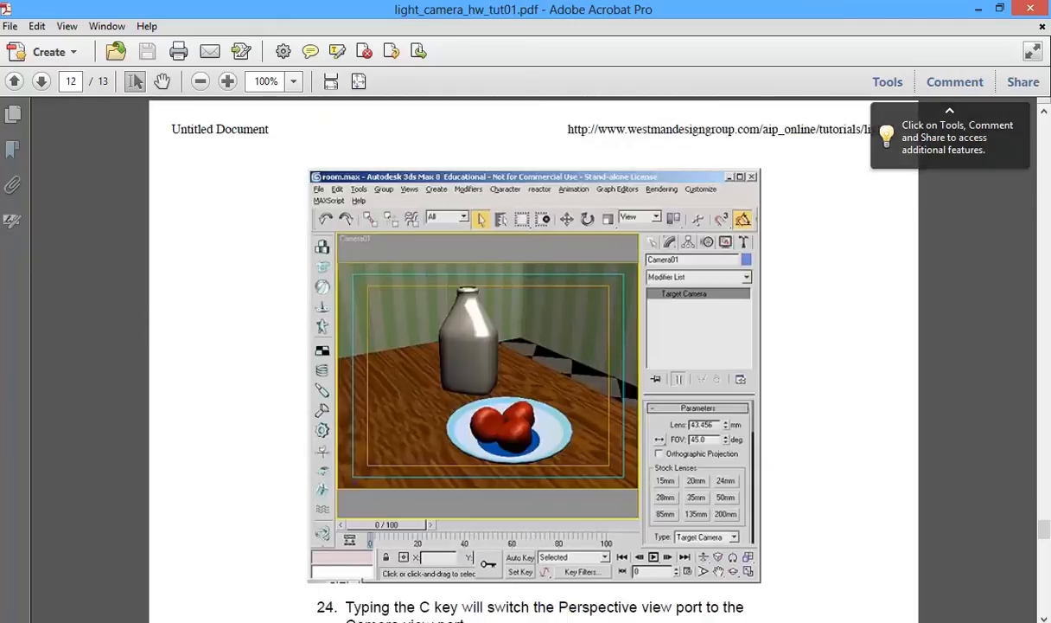
pyautogui.scroll(-2, 362, 534)
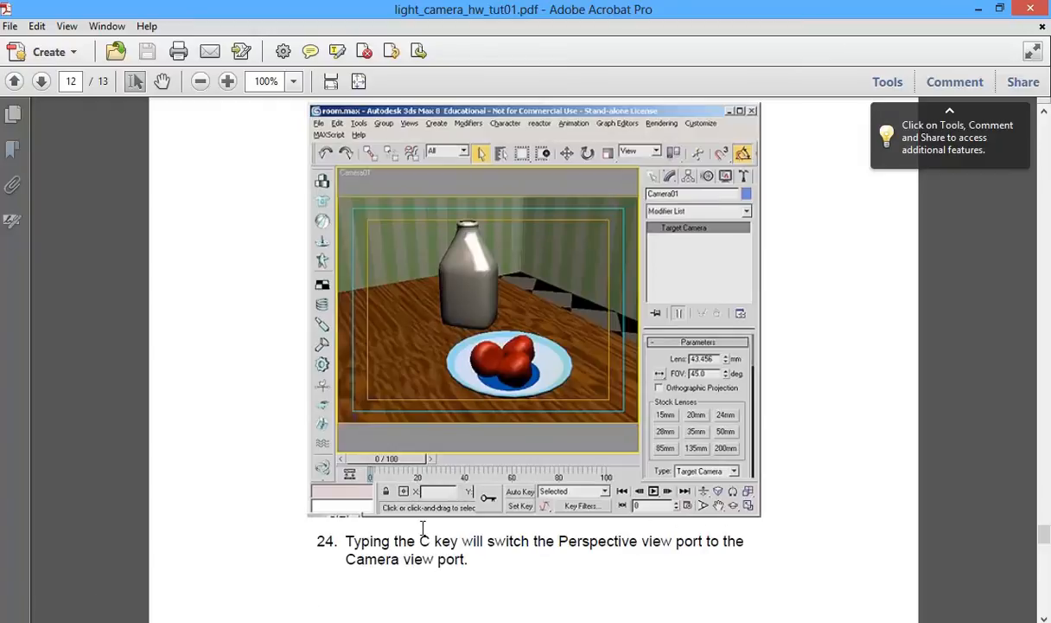
pyautogui.scroll(-1, 424, 527)
pyautogui.scroll(-5, 424, 527)
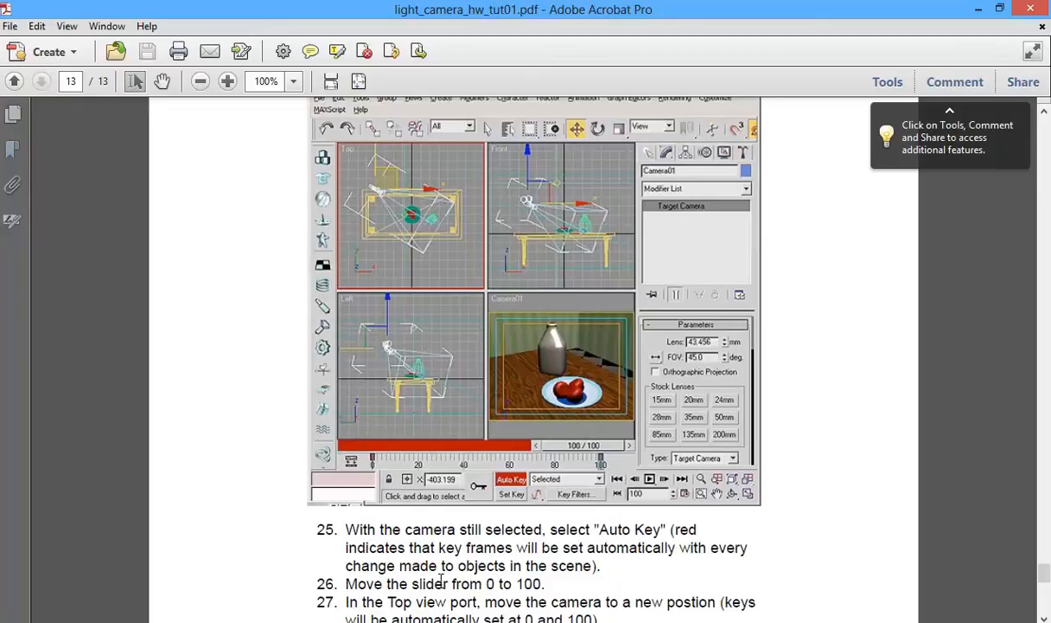
pyautogui.scroll(-2, 451, 597)
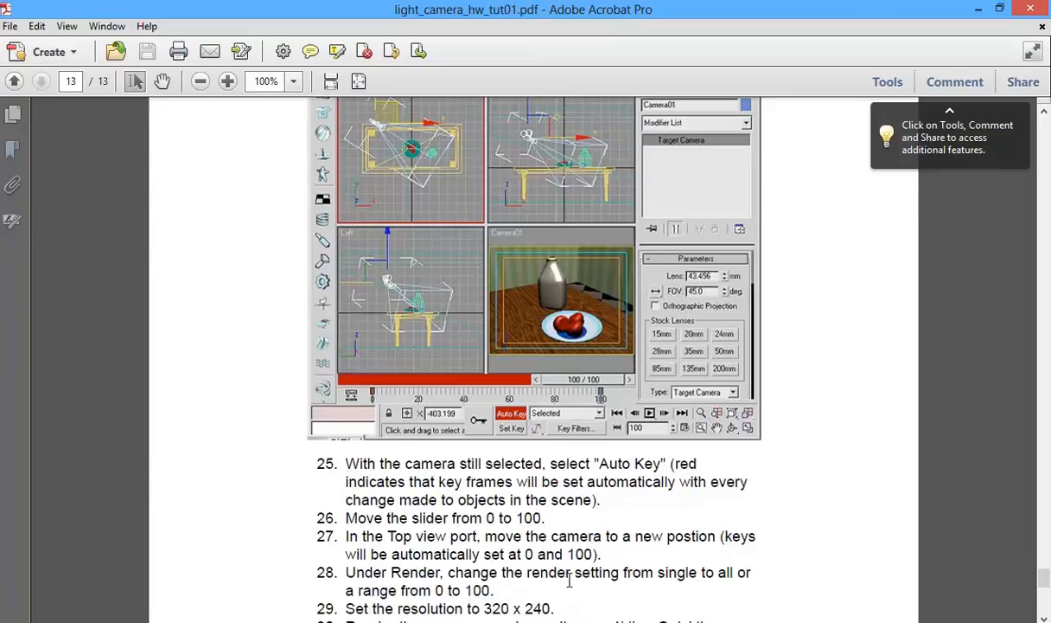
pyautogui.scroll(-1, 528, 540)
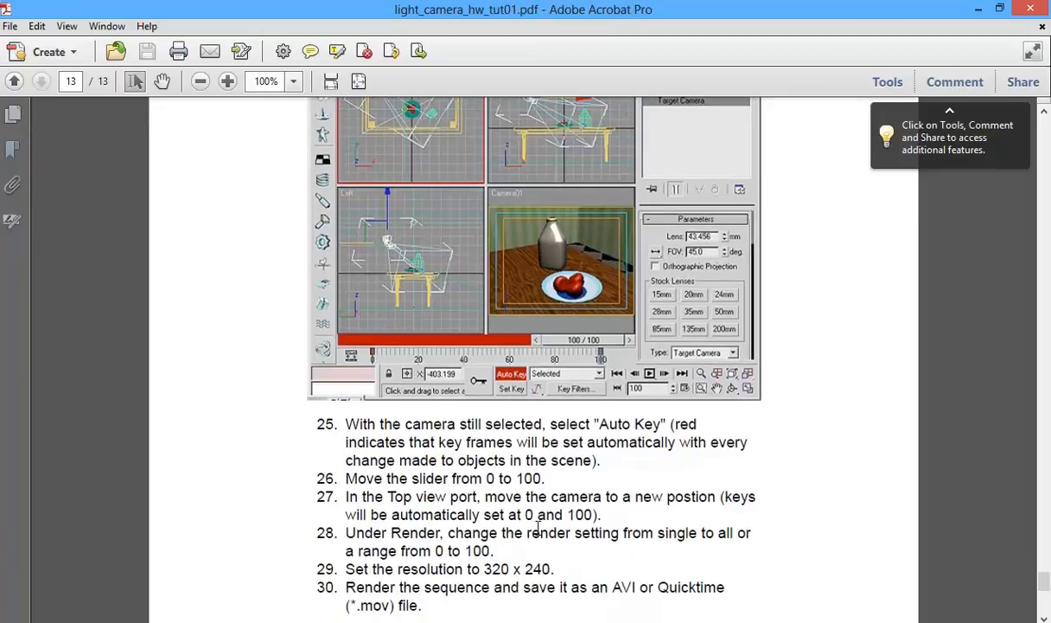
# Switch to 3ds Max and, with Auto Key on at frame 100, move Camera001 in the Top view to a new position beside the fruit bowl.
pyautogui.hotkey('alt', 'Tab')
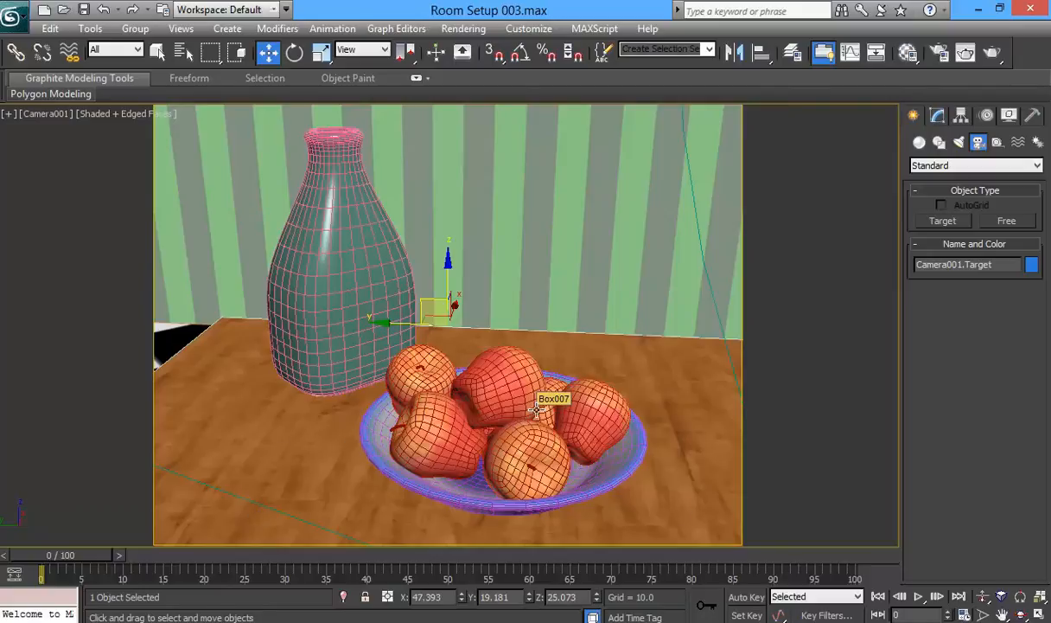
pyautogui.press('t')
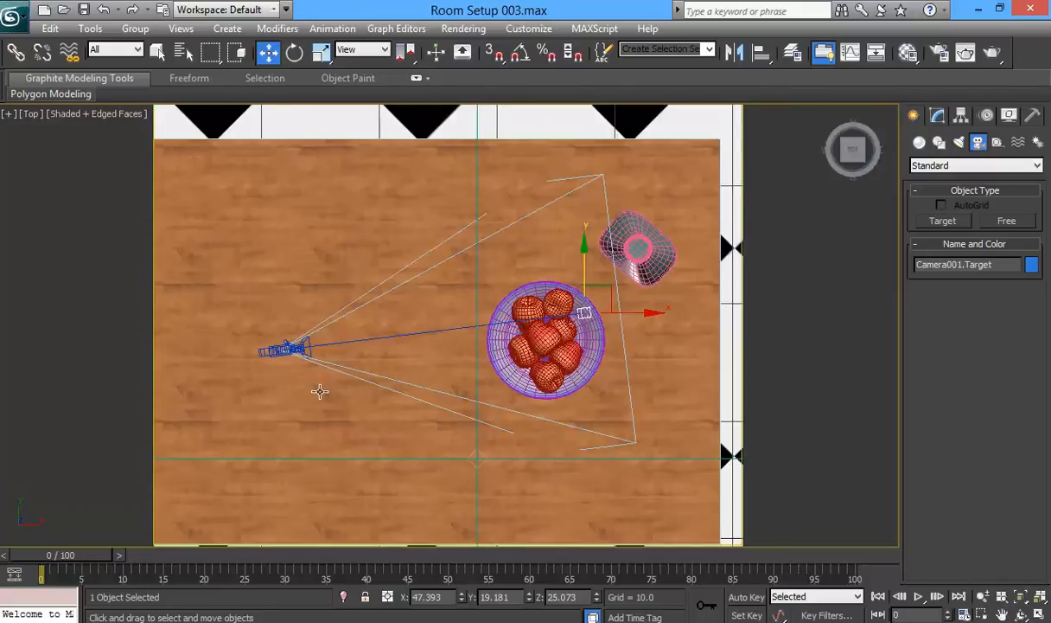
pyautogui.click(263, 353)
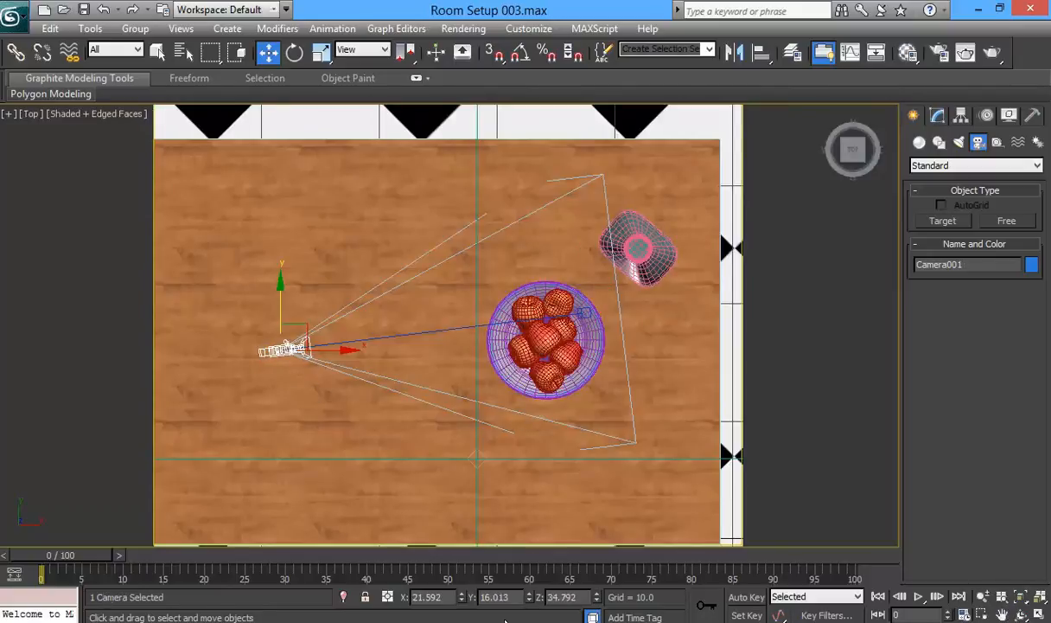
pyautogui.click(746, 597)
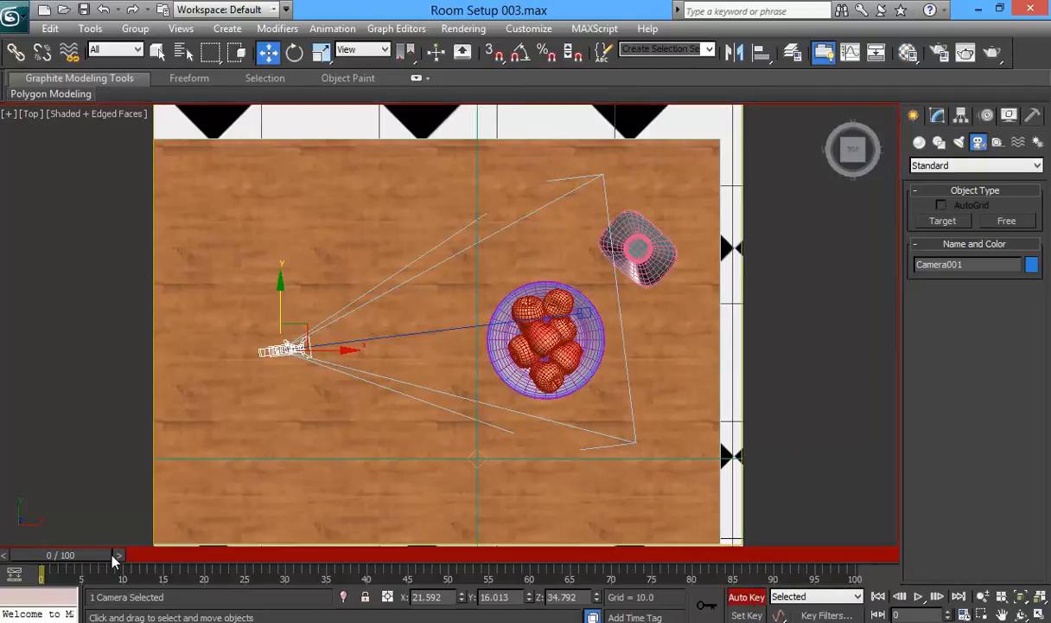
pyautogui.moveTo(84, 554); pyautogui.dragTo(875, 519)
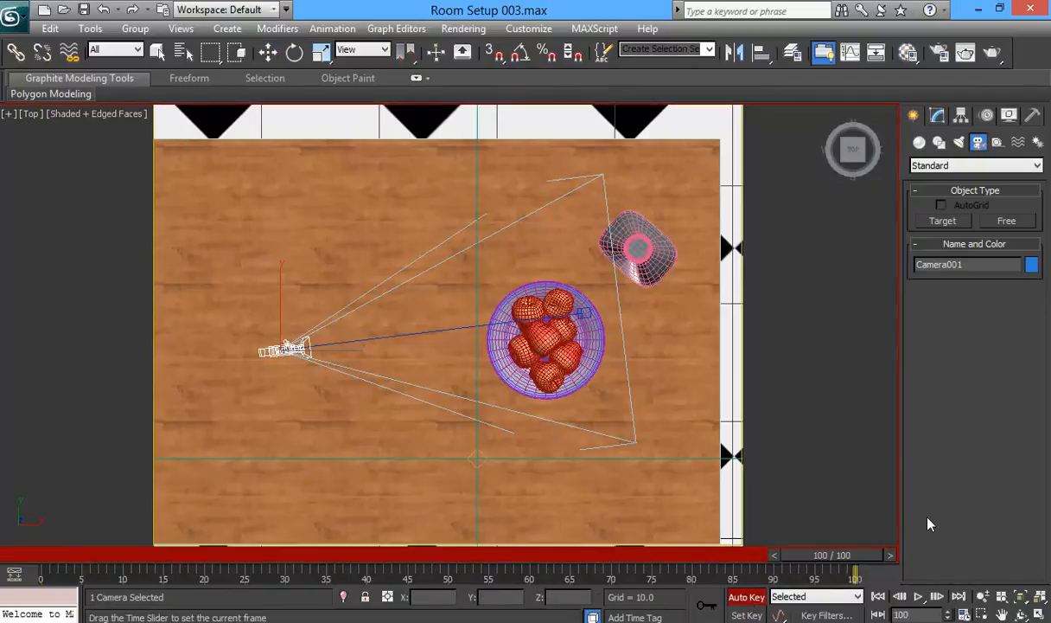
pyautogui.scroll(-2, 507, 412)
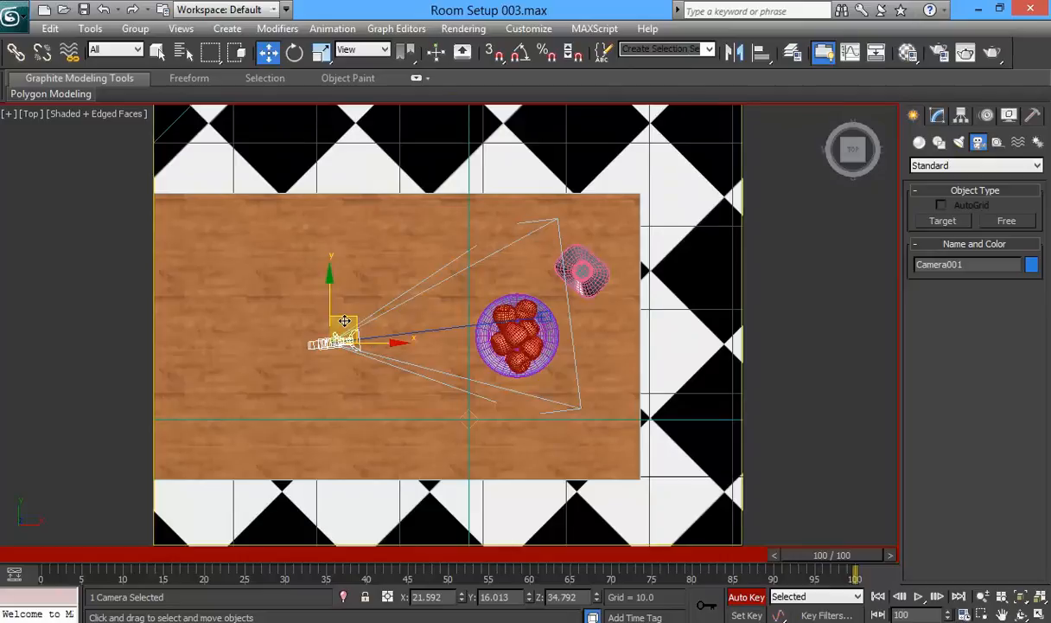
pyautogui.moveTo(349, 316); pyautogui.dragTo(507, 491)
pyautogui.press('c')
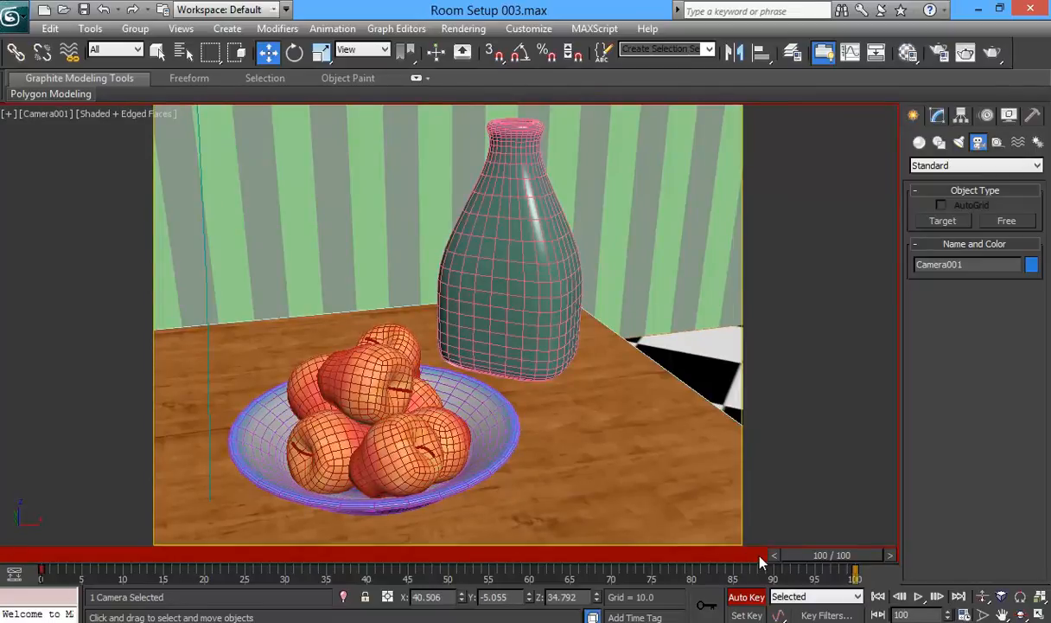
# Play the camera animation from frame 0 in the Camera001 view, stop it and turn Auto Key off.
pyautogui.click(879, 598)
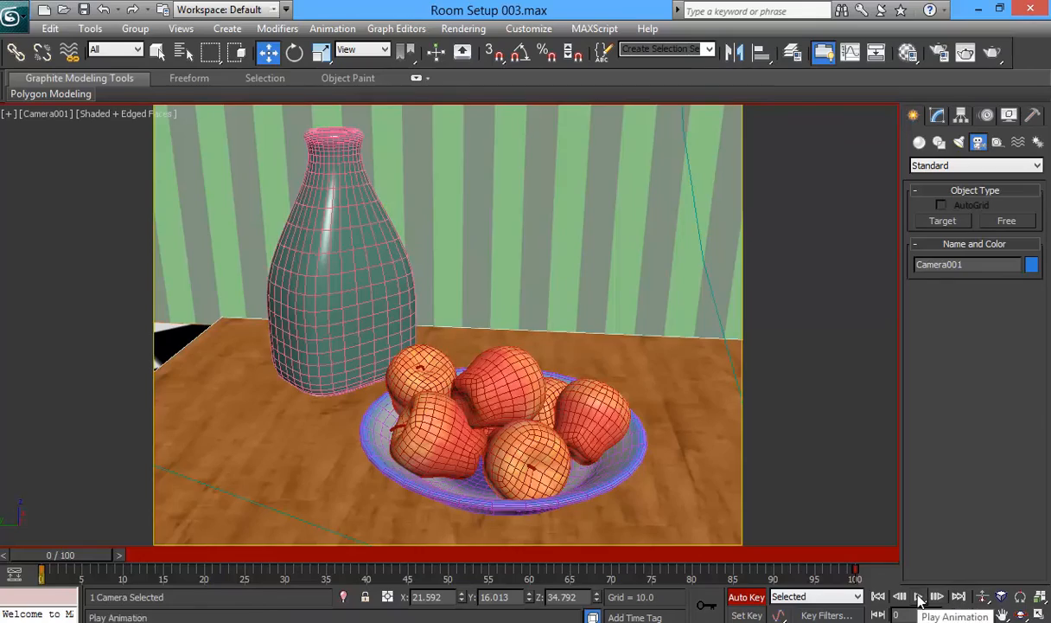
pyautogui.click(919, 597)
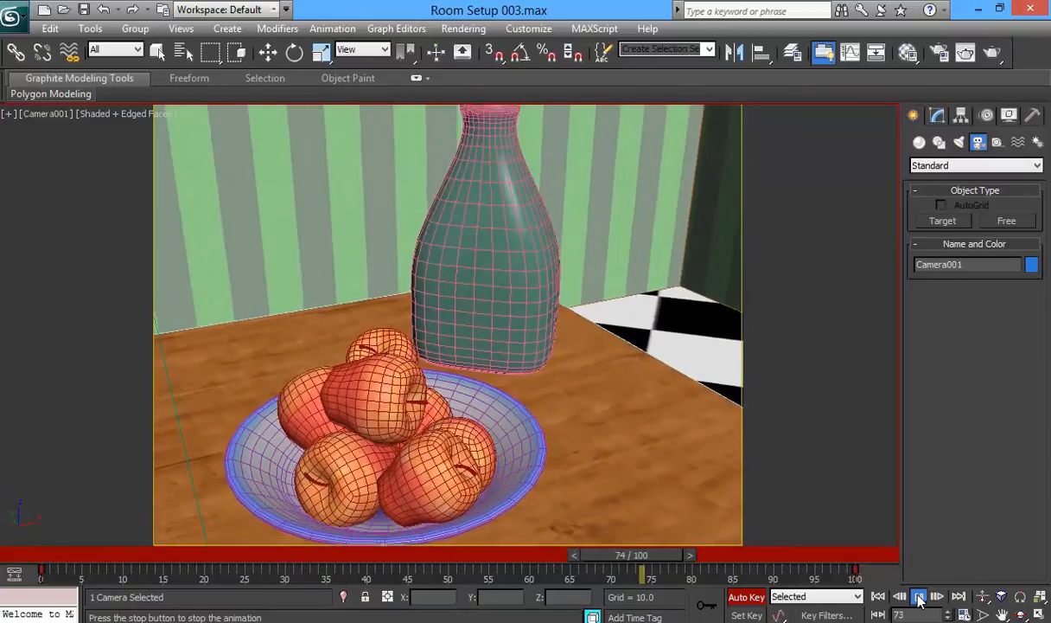
pyautogui.click(919, 599)
pyautogui.click(748, 598)
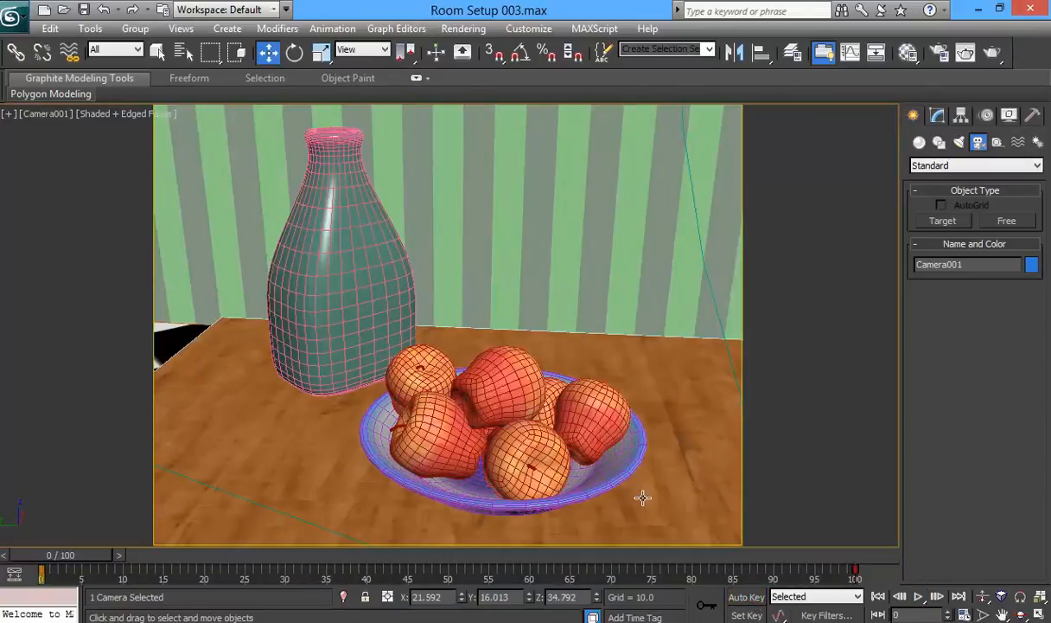
# Try moving Camera001 farther from the fruit bowl in the Top view at frame 50 with Auto Key off, and undo the move.
pyautogui.press('t')
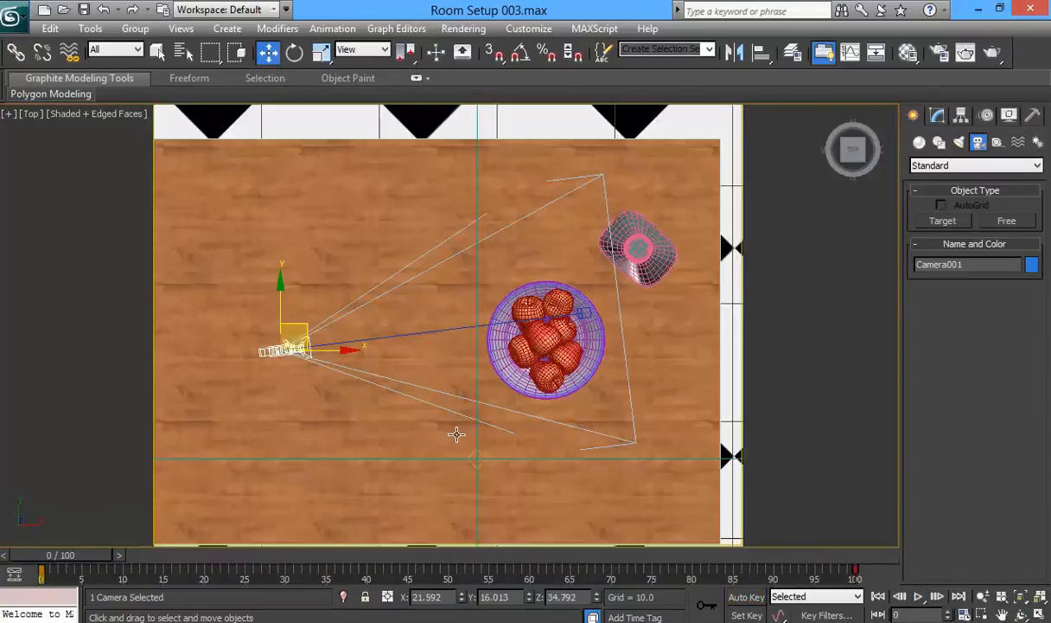
pyautogui.moveTo(63, 558); pyautogui.dragTo(454, 538)
pyautogui.press('w')
pyautogui.moveTo(414, 450); pyautogui.dragTo(370, 481)
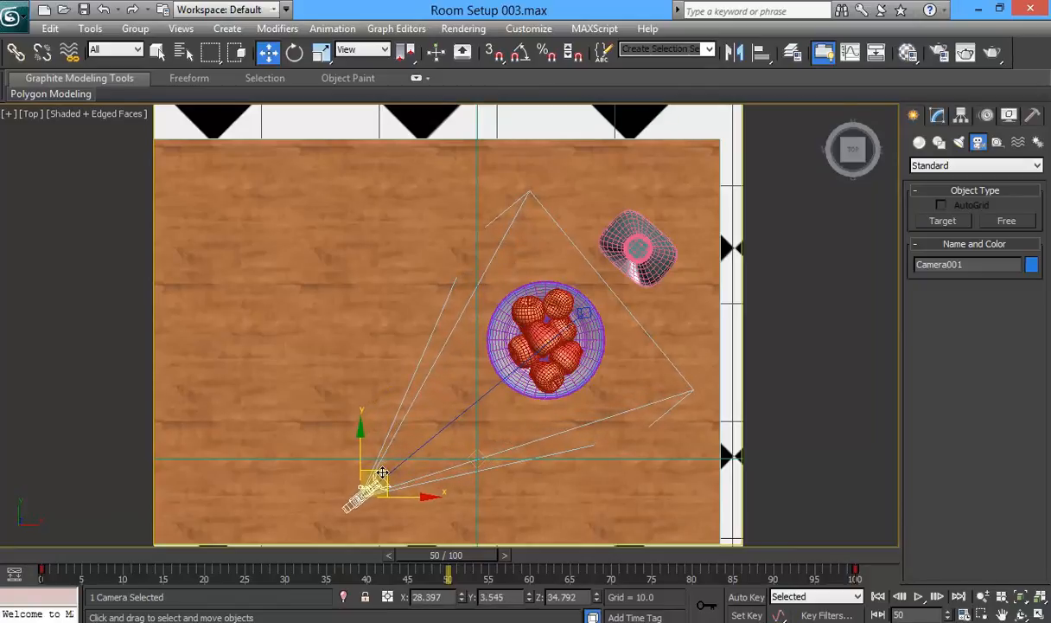
pyautogui.press('c')
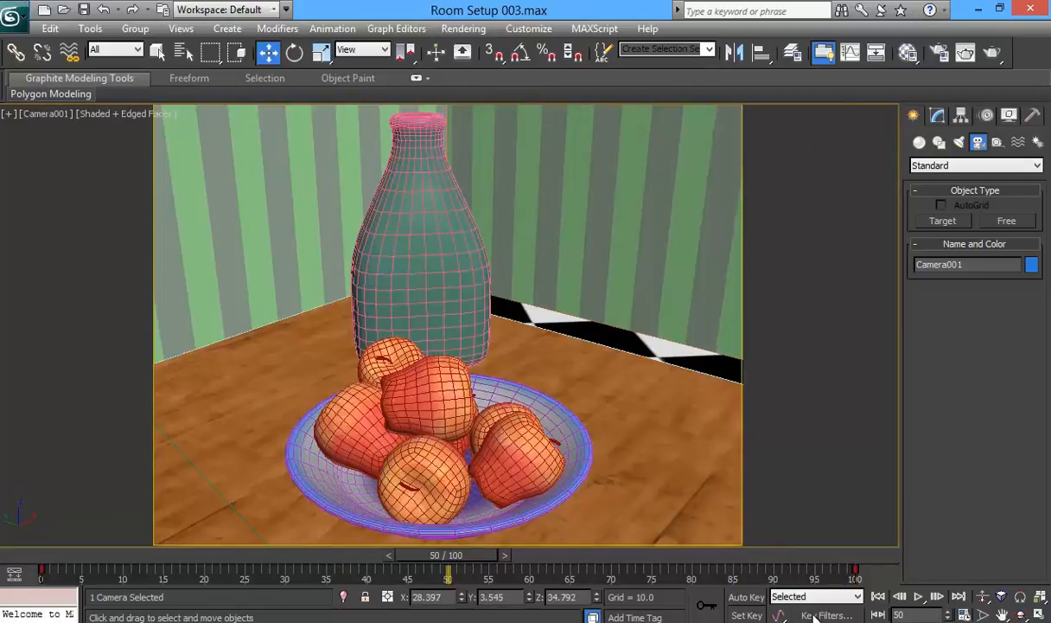
pyautogui.hotkey('ctrl', 'z')
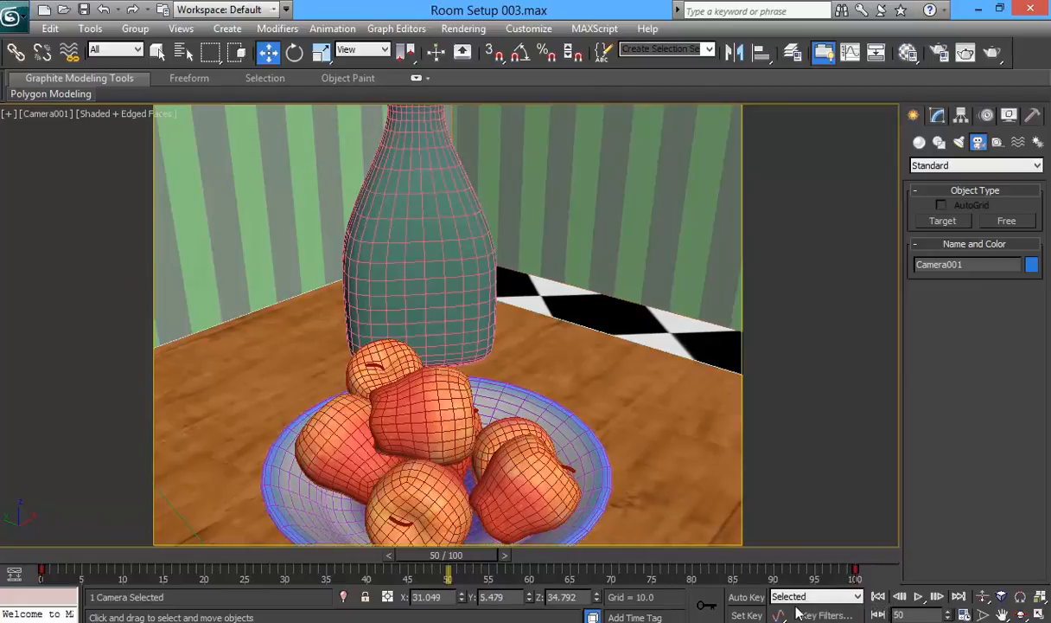
# With Auto Key on at frame 50, dolly Camera001 back from the bowl, return to frame 0 and turn Auto Key off.
pyautogui.click(746, 596)
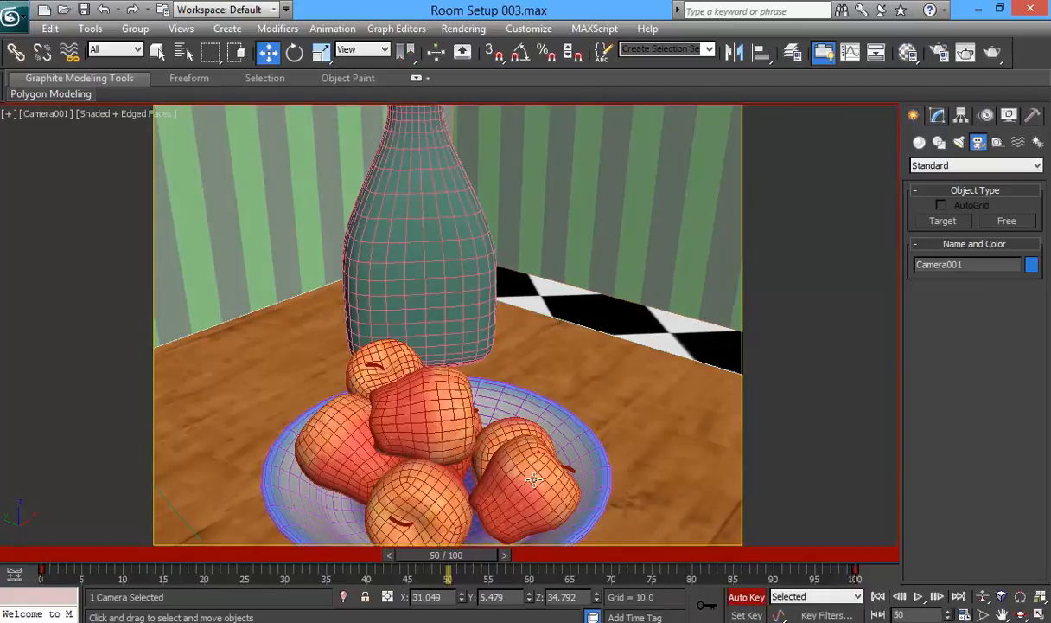
pyautogui.click(982, 598)
pyautogui.moveTo(524, 363); pyautogui.dragTo(535, 399)
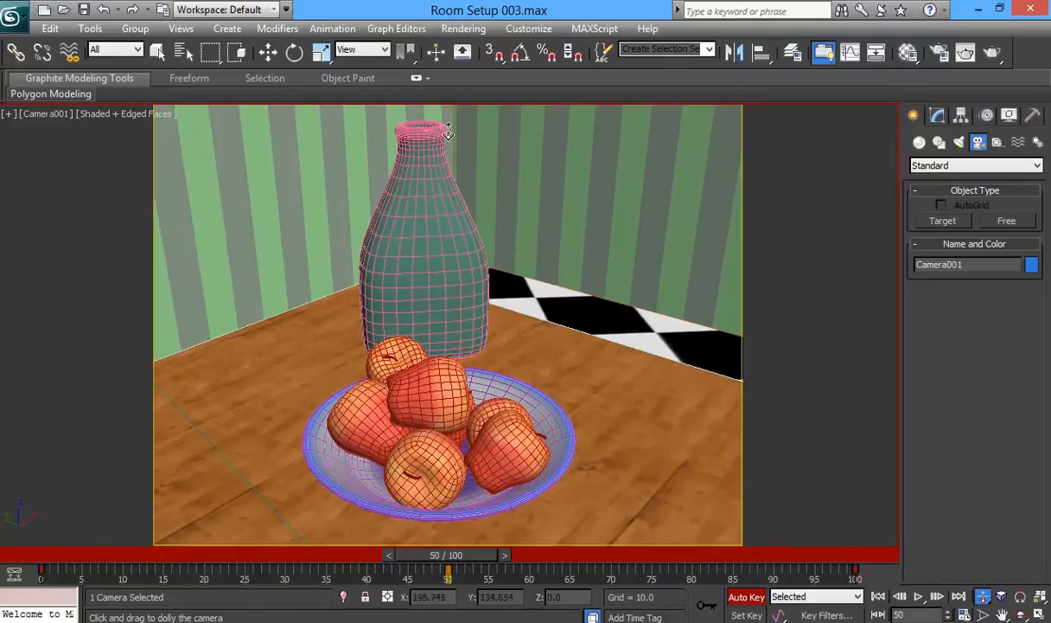
pyautogui.moveTo(486, 560); pyautogui.dragTo(87, 553)
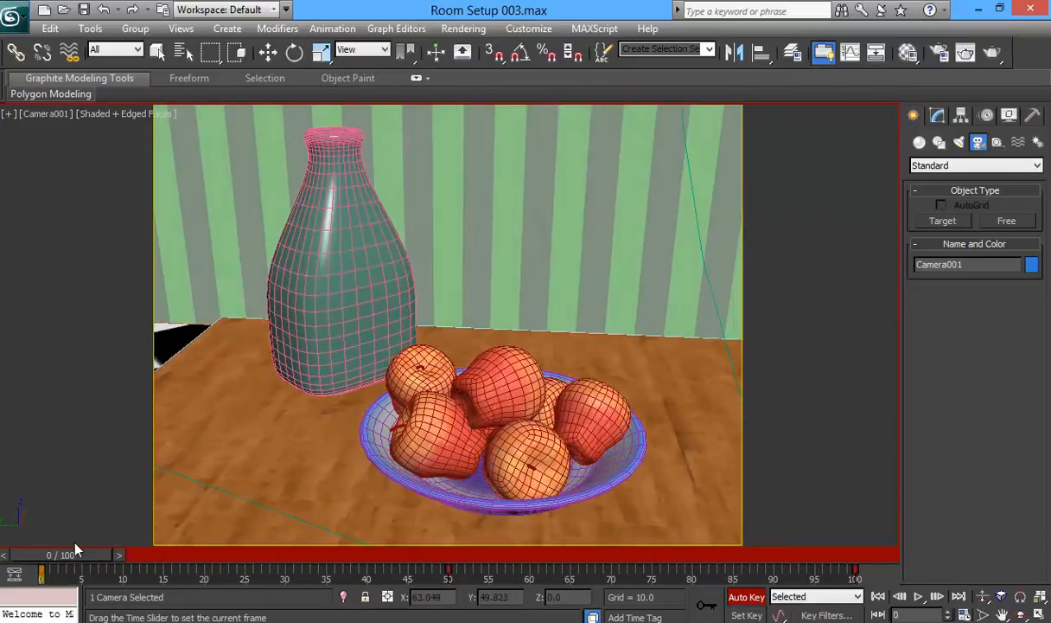
pyautogui.click(746, 597)
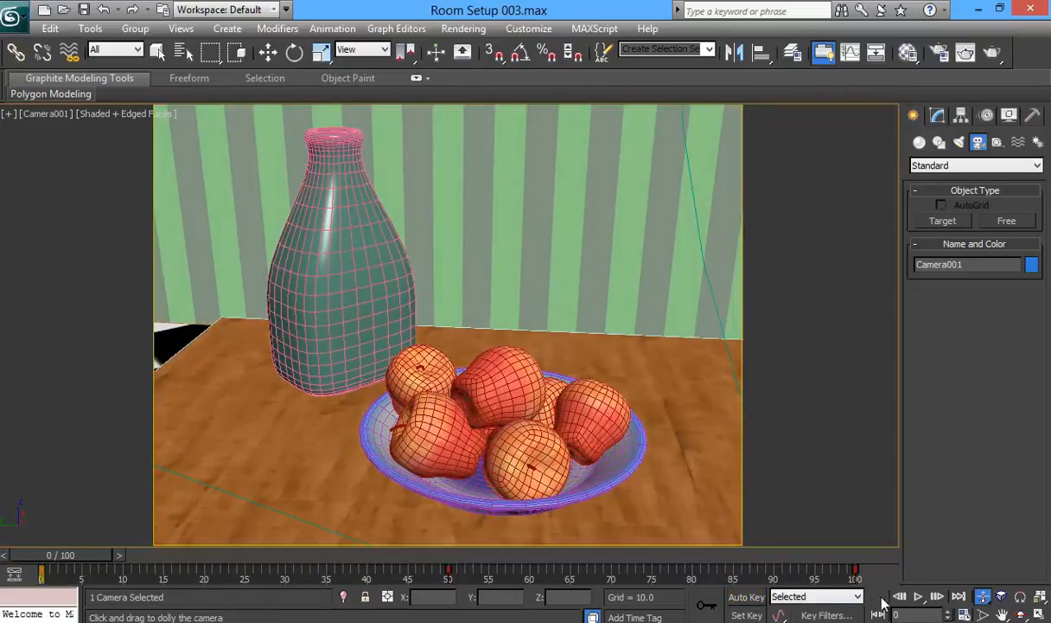
# Try rolling Camera001 in its camera view and undo the roll.
pyautogui.click(983, 603)
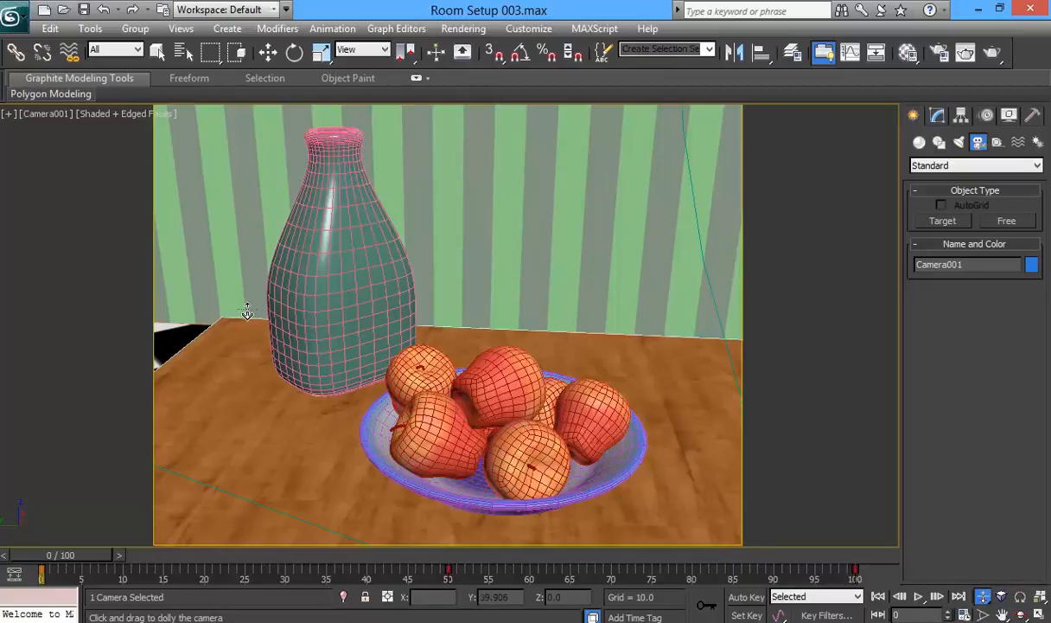
pyautogui.click(1022, 595)
pyautogui.moveTo(526, 249); pyautogui.dragTo(554, 255)
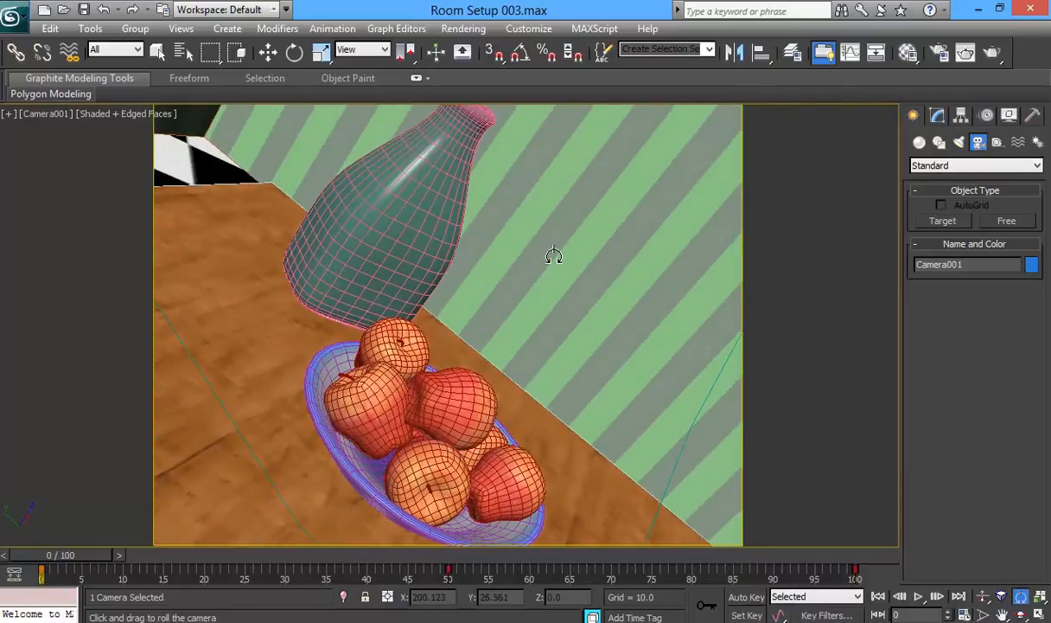
pyautogui.hotkey('ctrl', 'z')
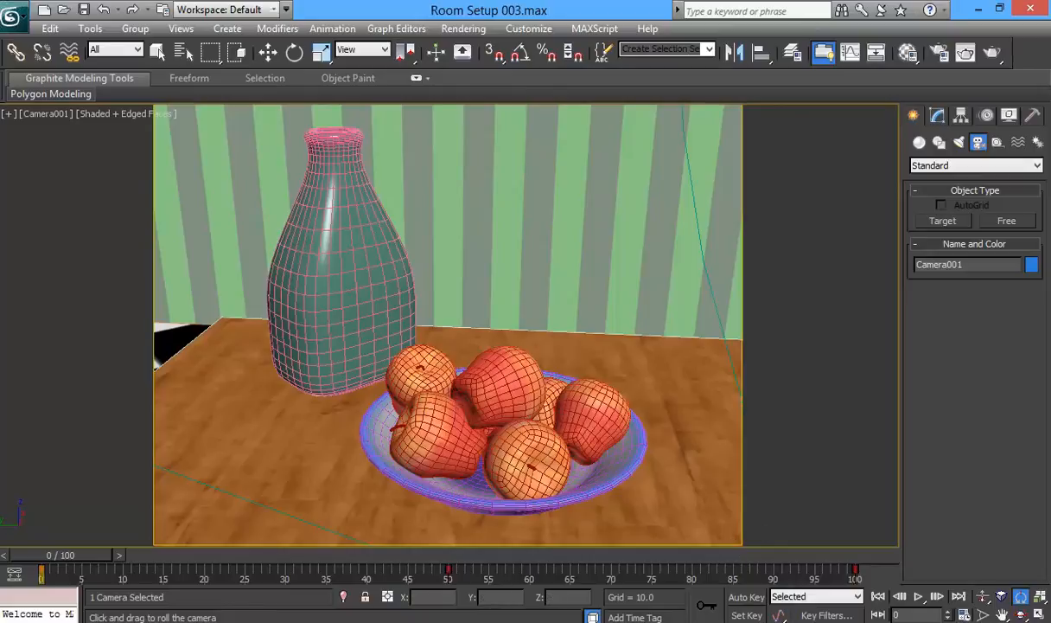
# Review tutorial steps 28 to 30 in Adobe Acrobat, and set the 3ds Max render to the range 0 to 100 at 320x240.
pyautogui.click(347, 622)
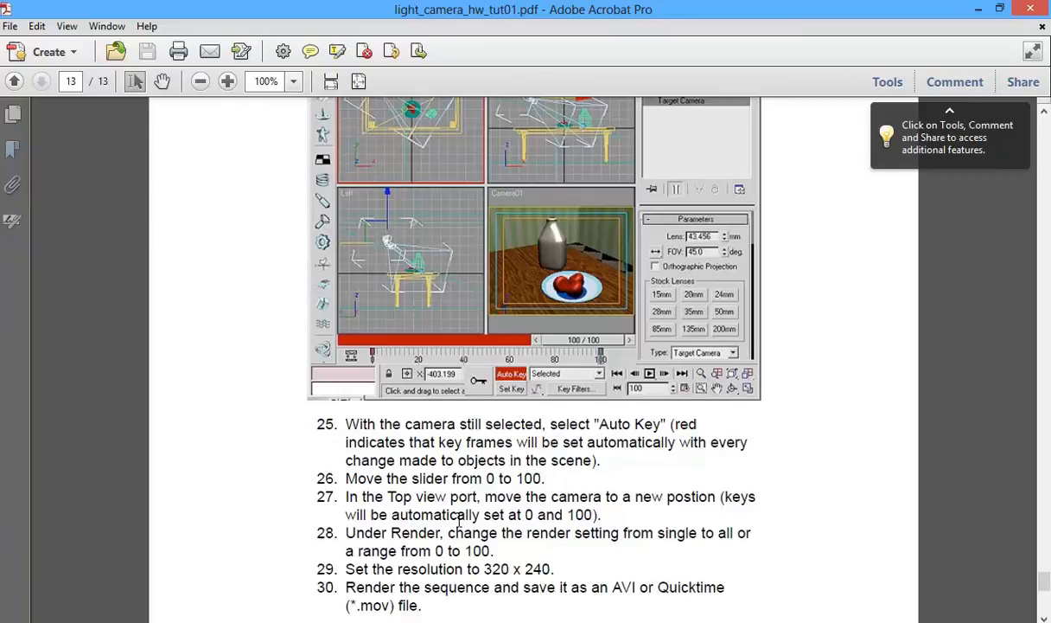
pyautogui.scroll(-5, 458, 516)
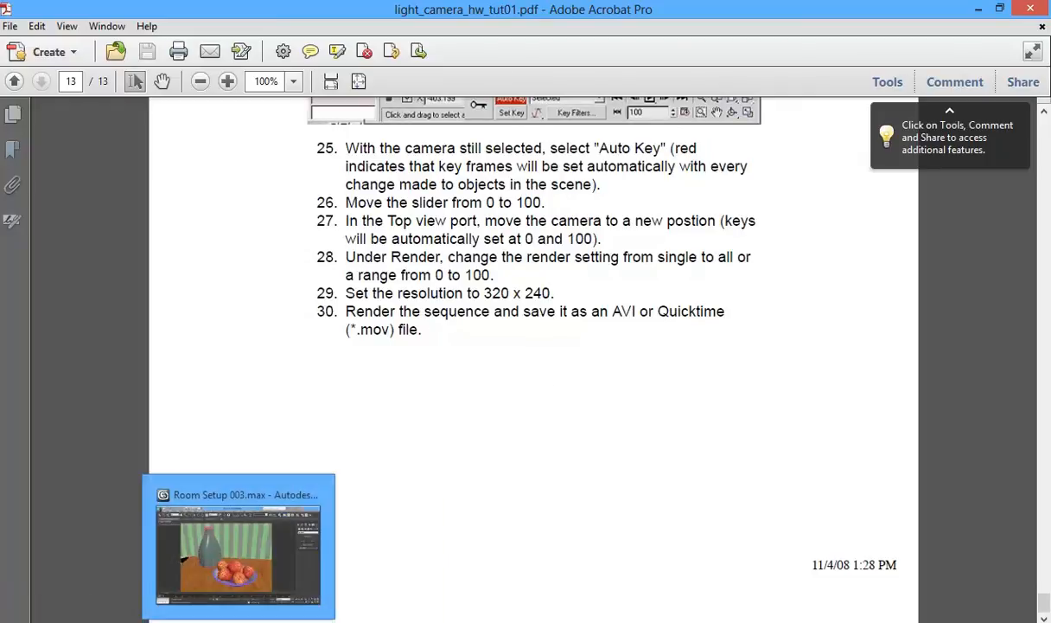
pyautogui.click(239, 554)
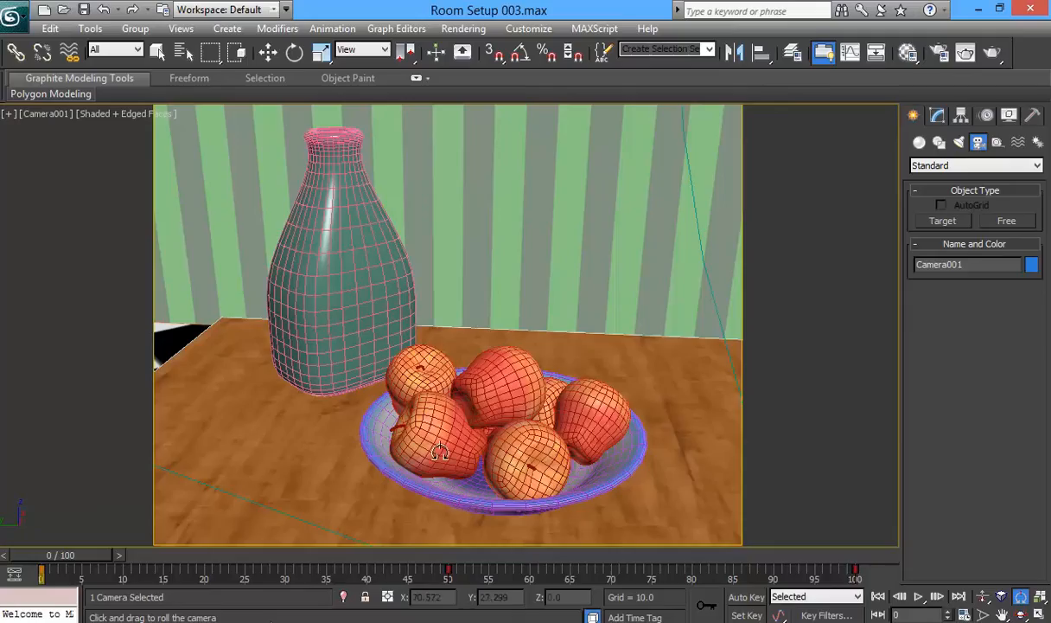
pyautogui.click(941, 55)
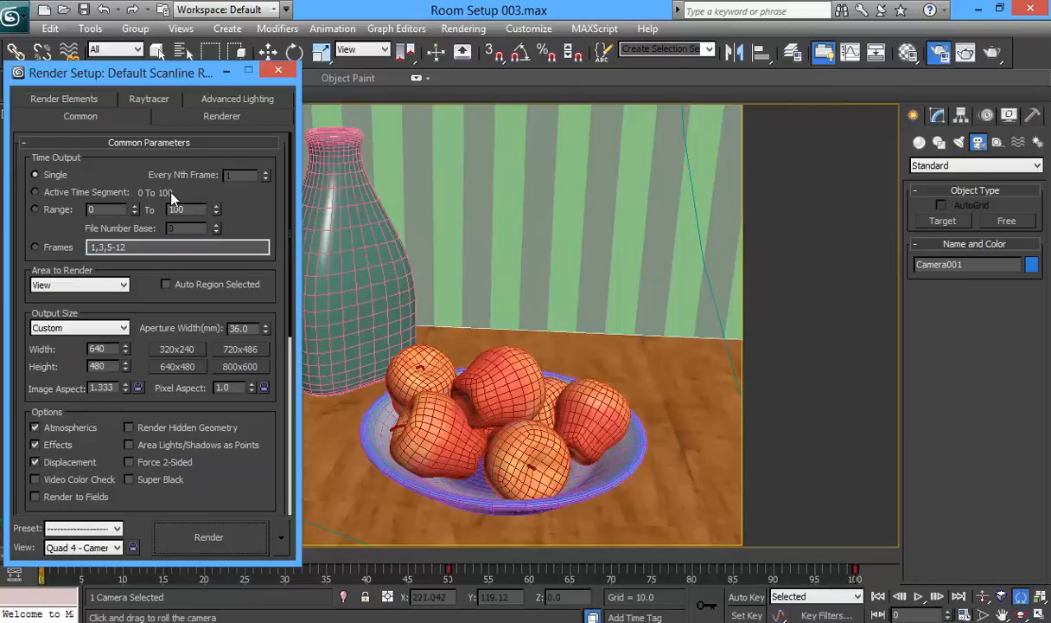
pyautogui.click(38, 212)
pyautogui.click(167, 350)
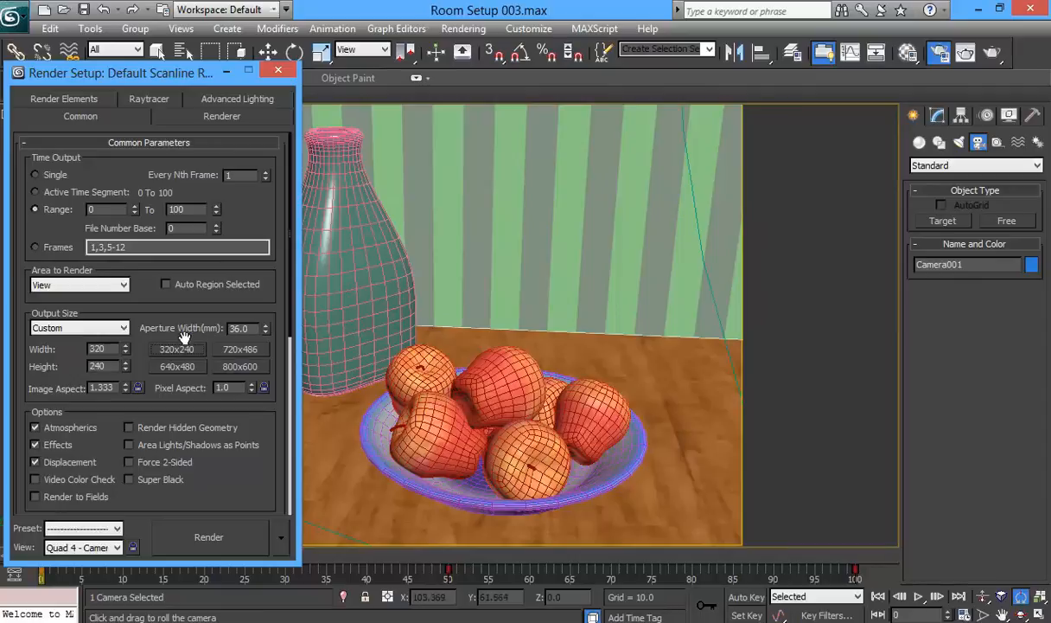
# Set the render output to an uncompressed AVI file named Week4 Assignment 1 Render in the renderoutput folder.
pyautogui.moveTo(251, 501); pyautogui.dragTo(265, 257)
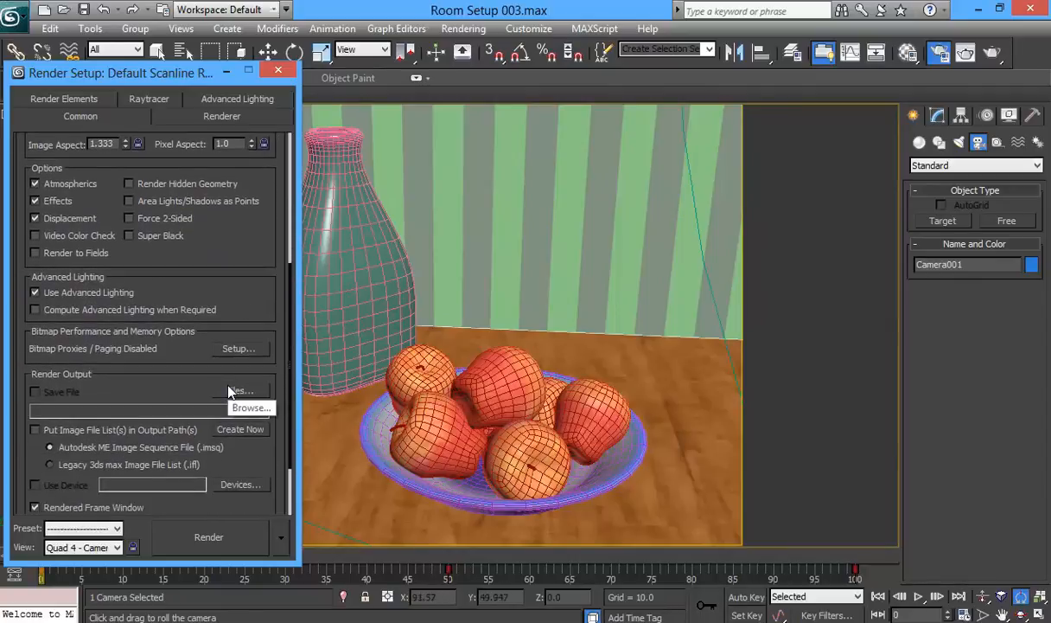
pyautogui.click(235, 392)
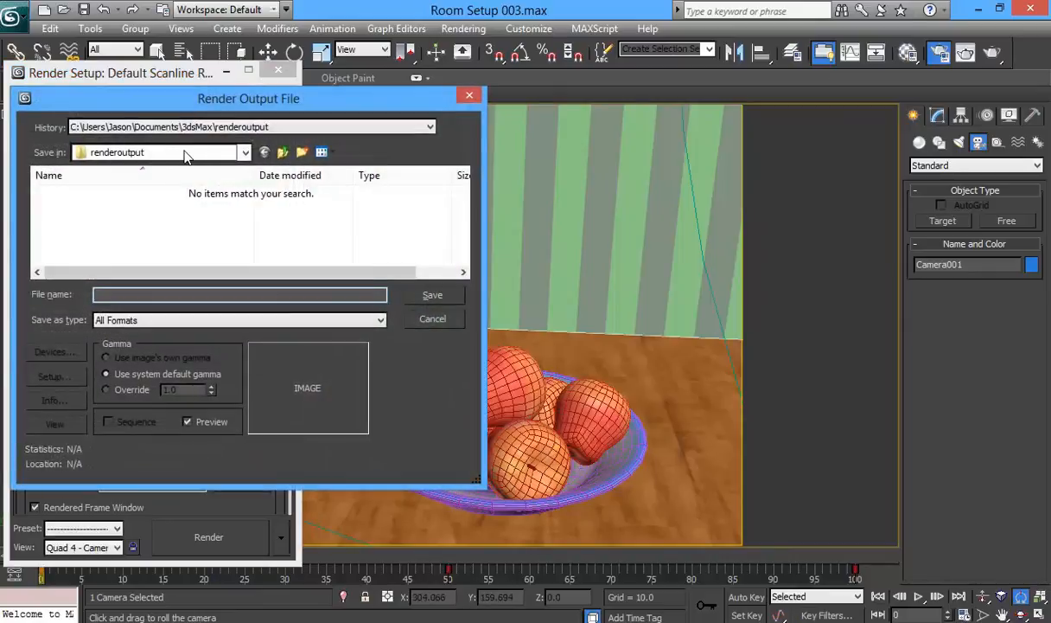
pyautogui.click(148, 321)
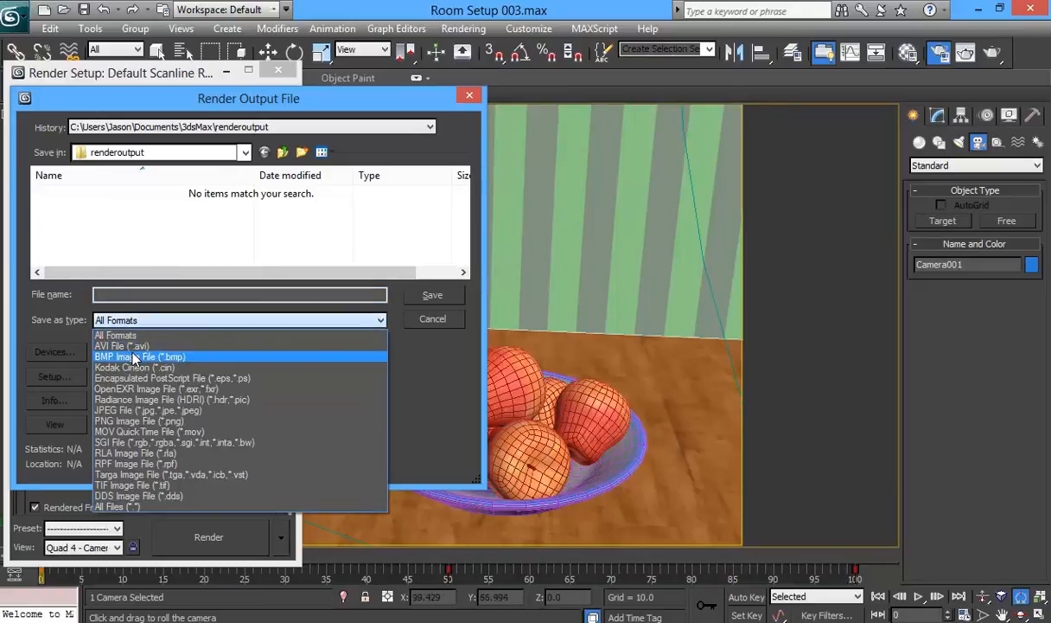
pyautogui.click(134, 347)
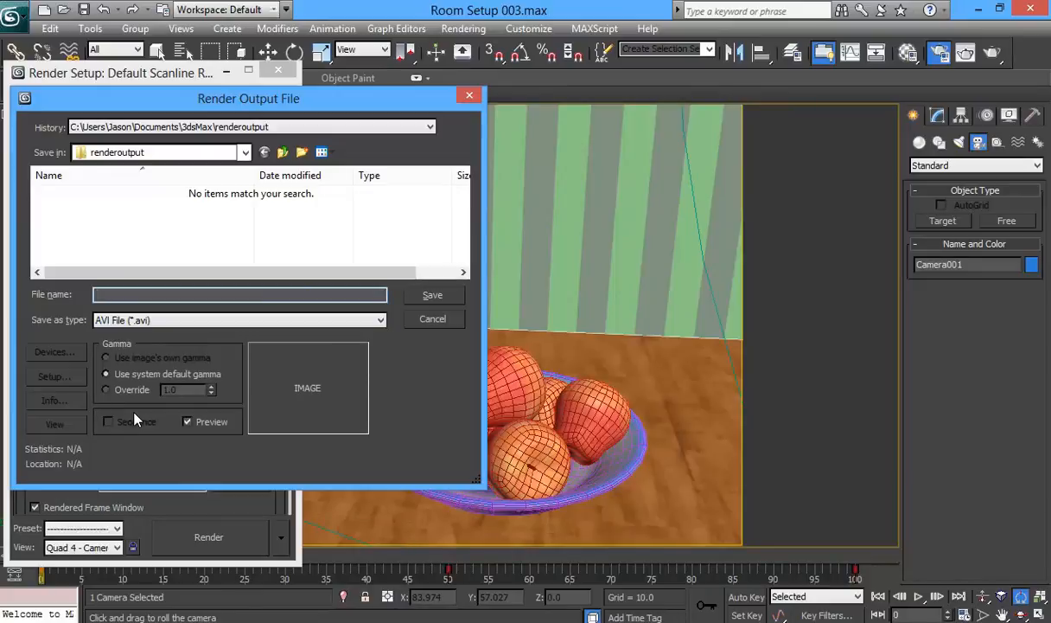
pyautogui.write('Assign')
pyautogui.write('Week4')
pyautogui.click(206, 296)
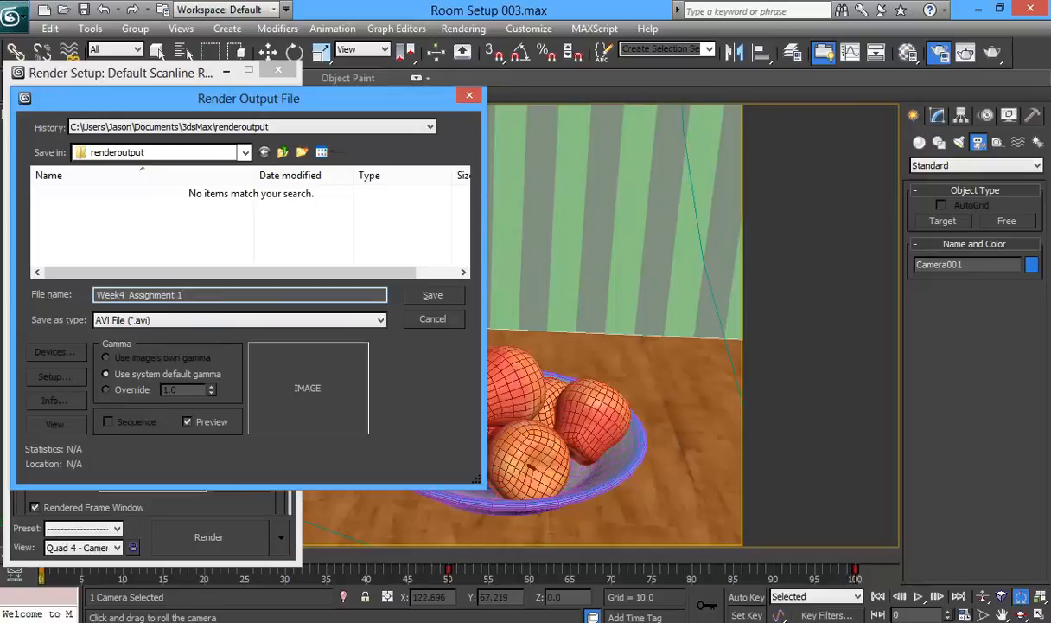
pyautogui.write('1 Render')
pyautogui.click(426, 299)
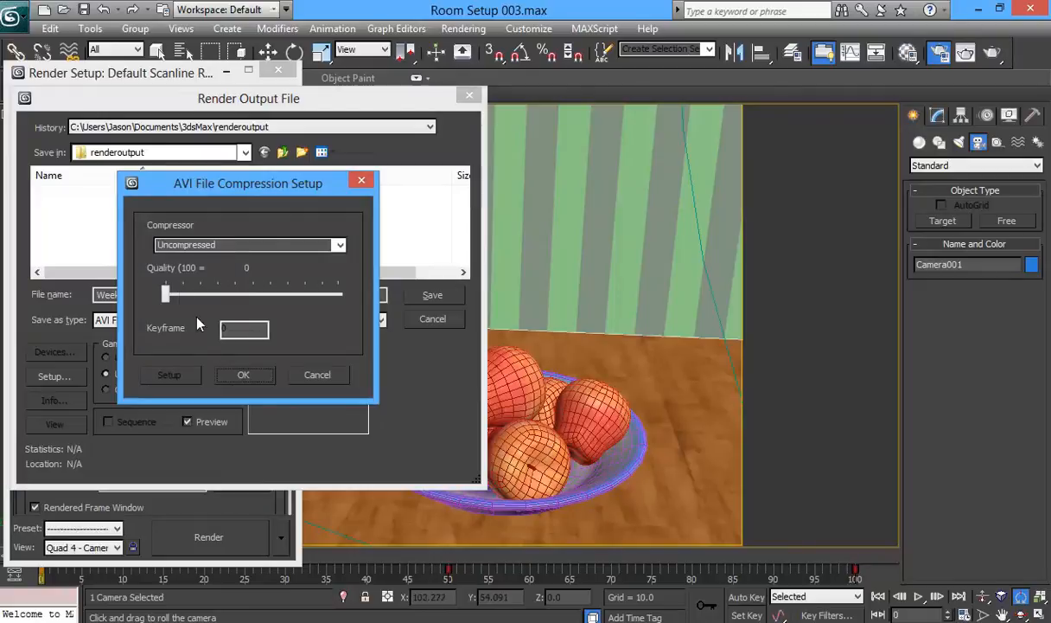
pyautogui.click(249, 375)
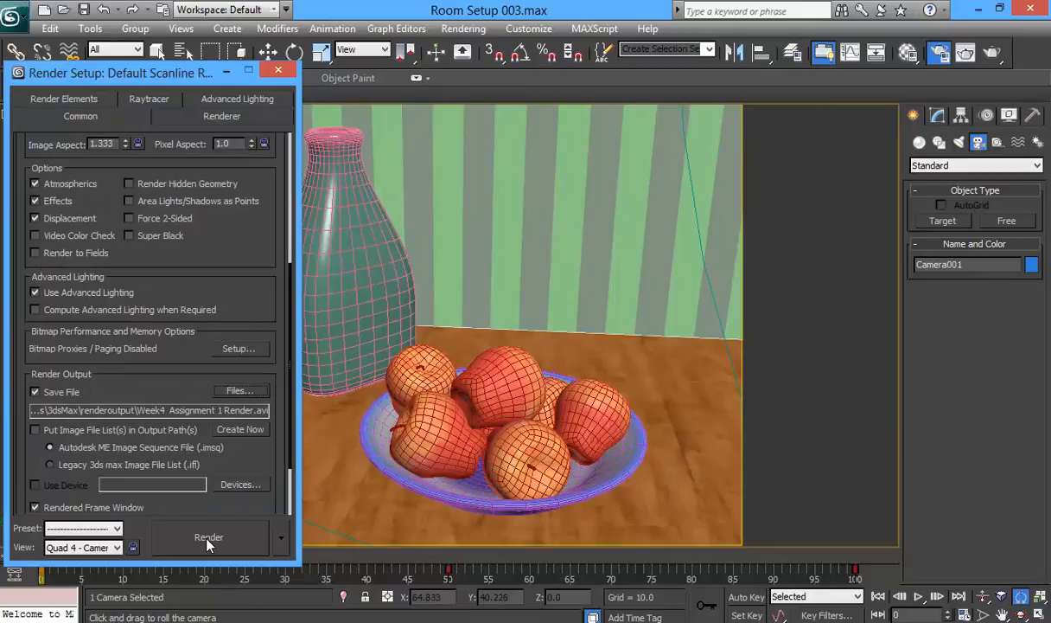
# Choose Quad 4 - Camera001 as the view to render and start rendering the animation sequence.
pyautogui.click(65, 548)
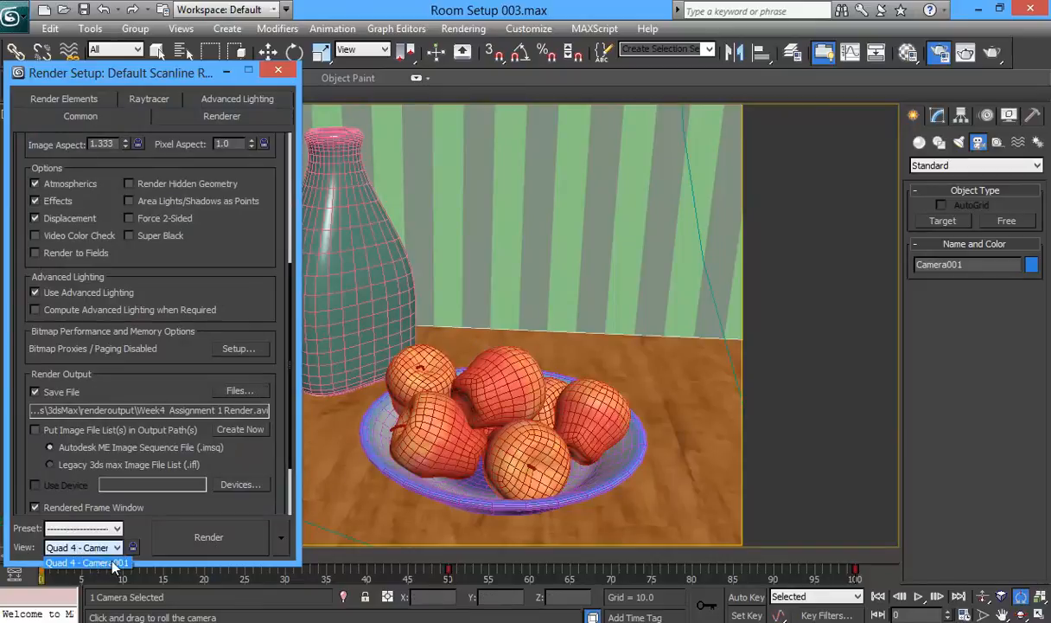
pyautogui.click(100, 564)
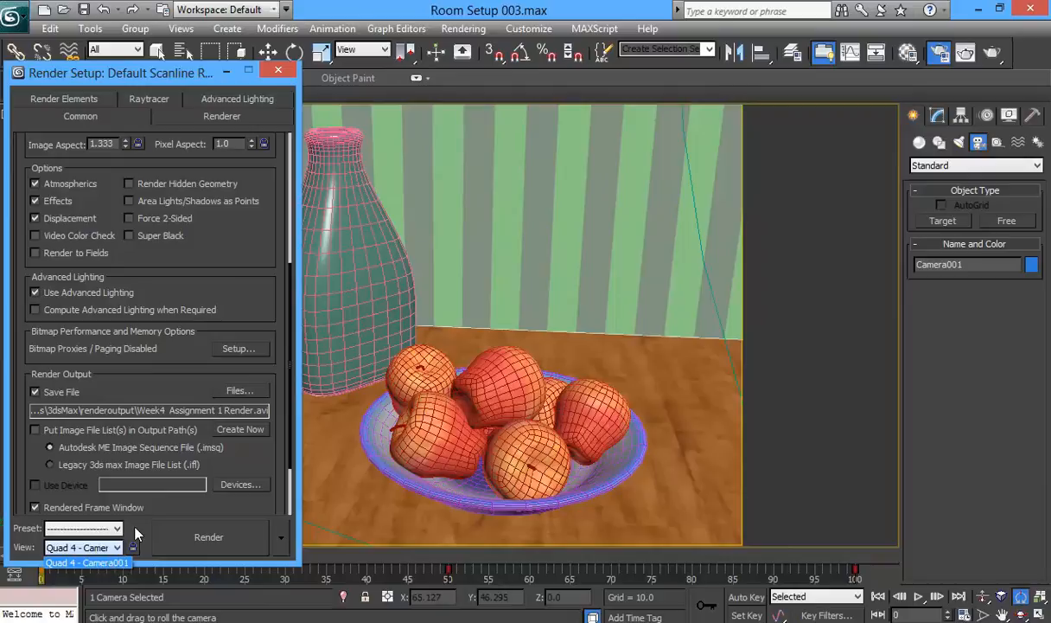
pyautogui.click(209, 537)
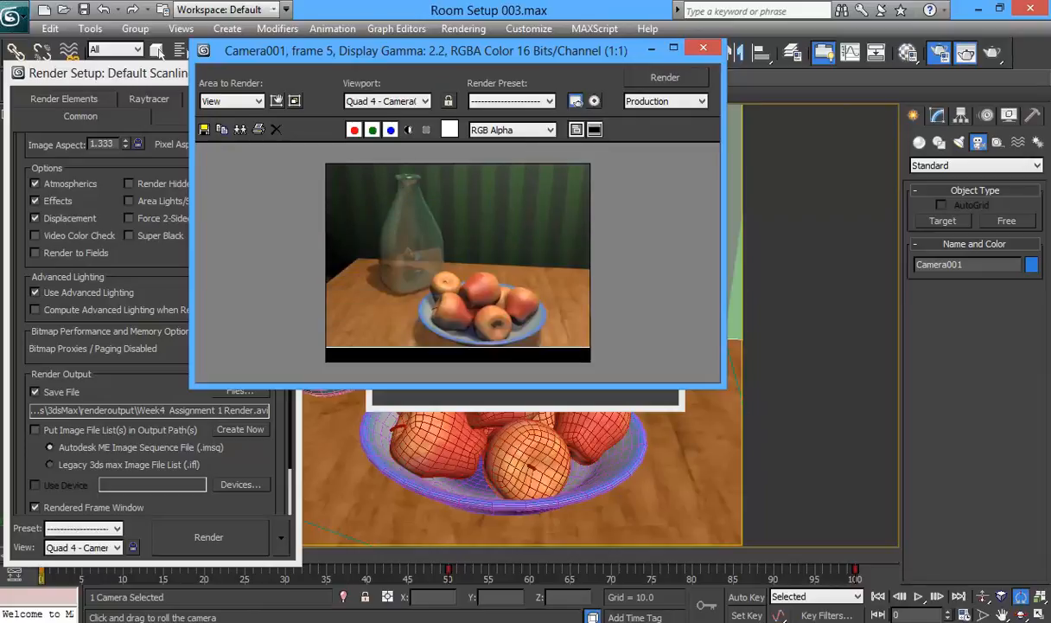
pyautogui.click(908, 621)
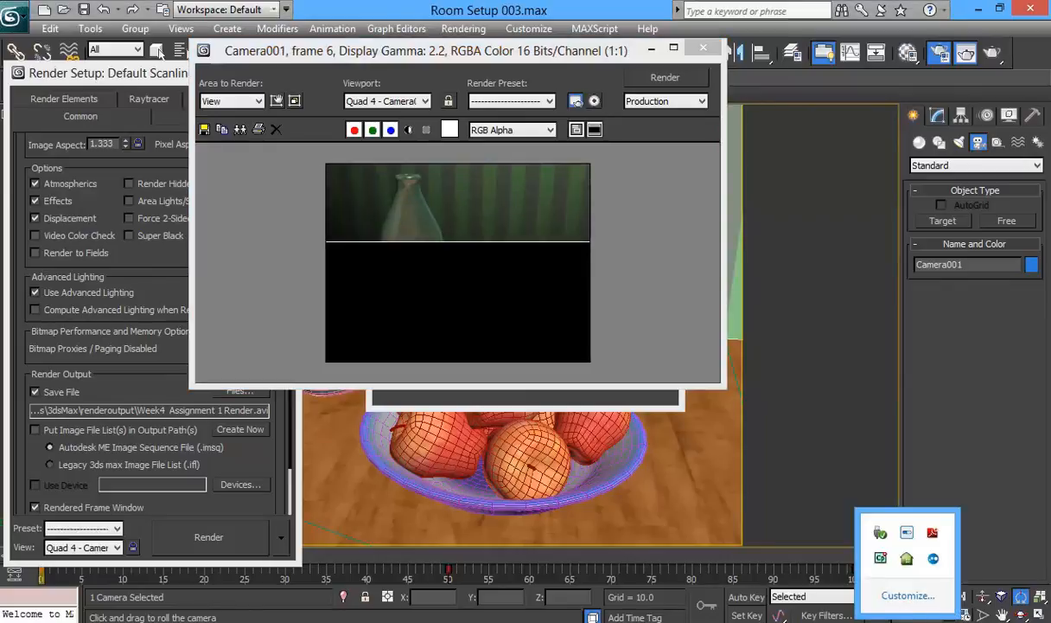